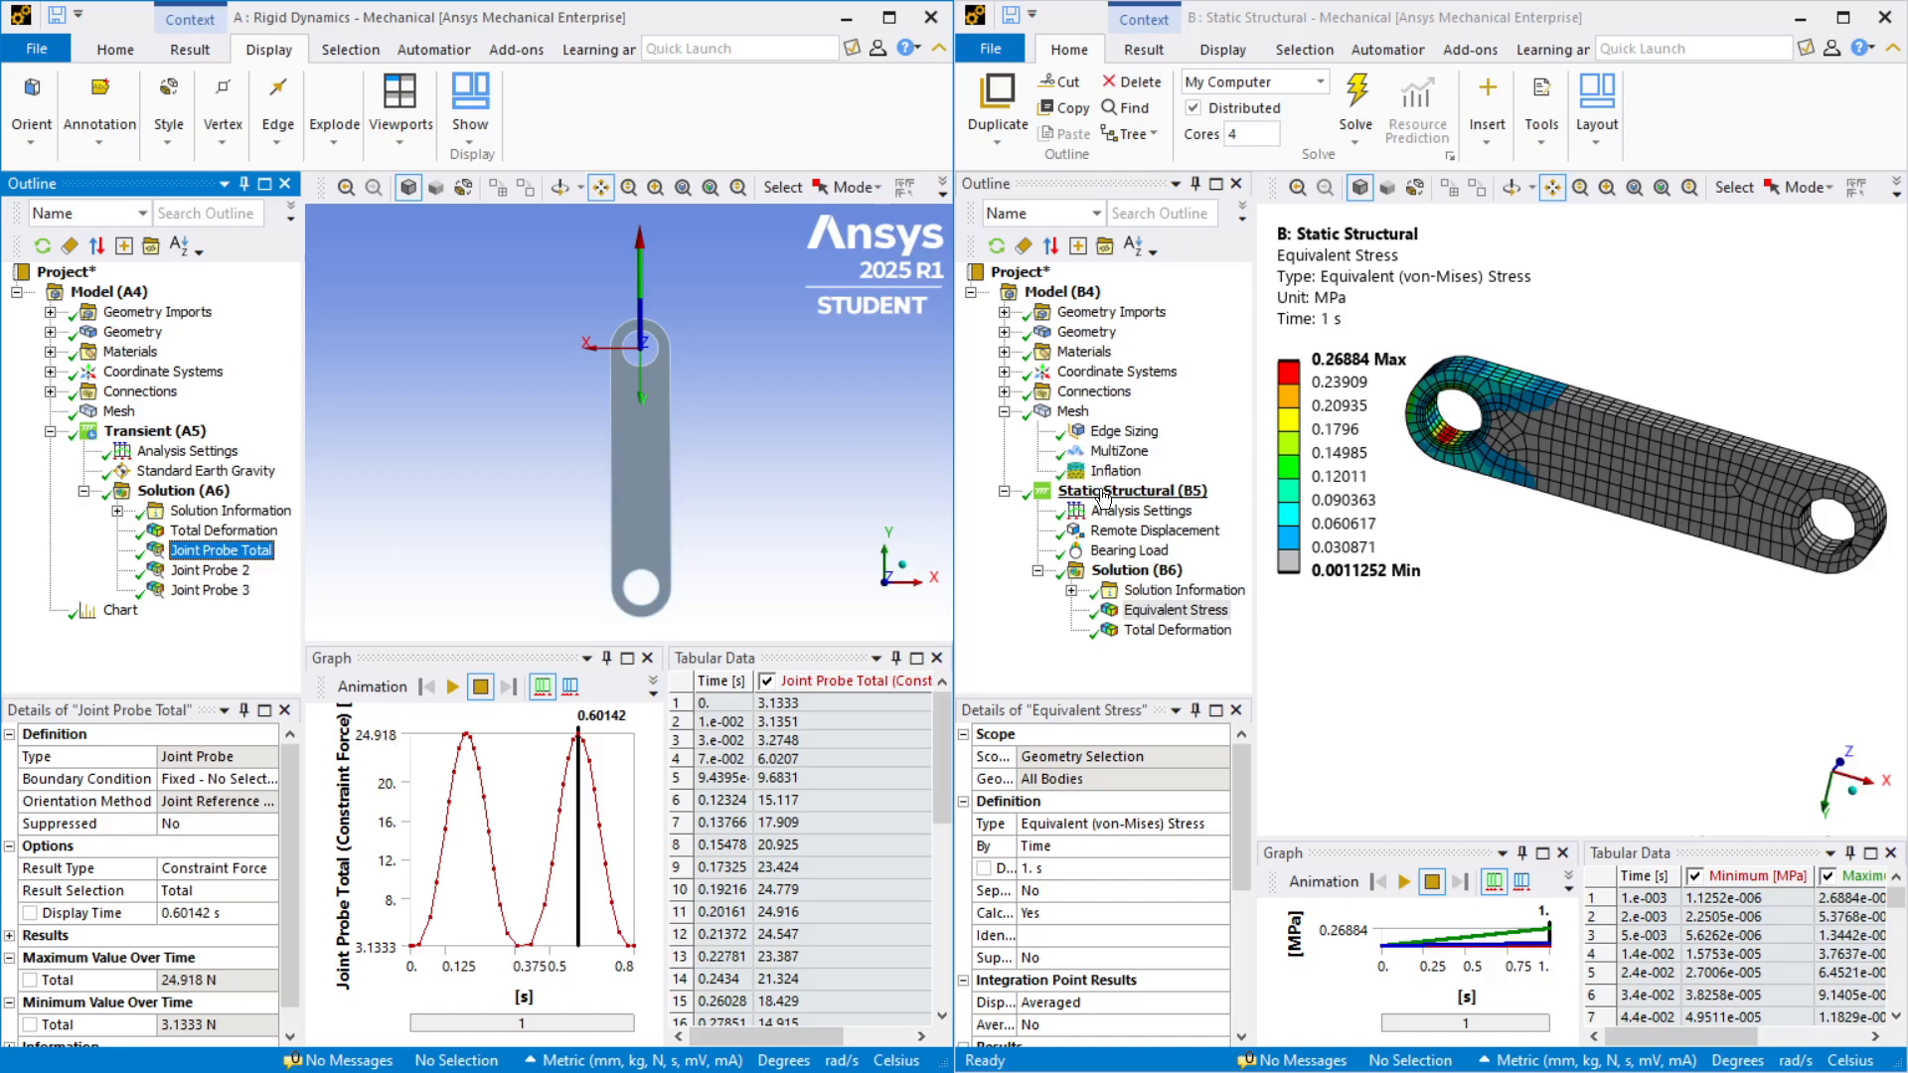
# Step: Review the bearing load and the equivalent stress result in the finished static structural analysis
pyautogui.click(1117, 554)
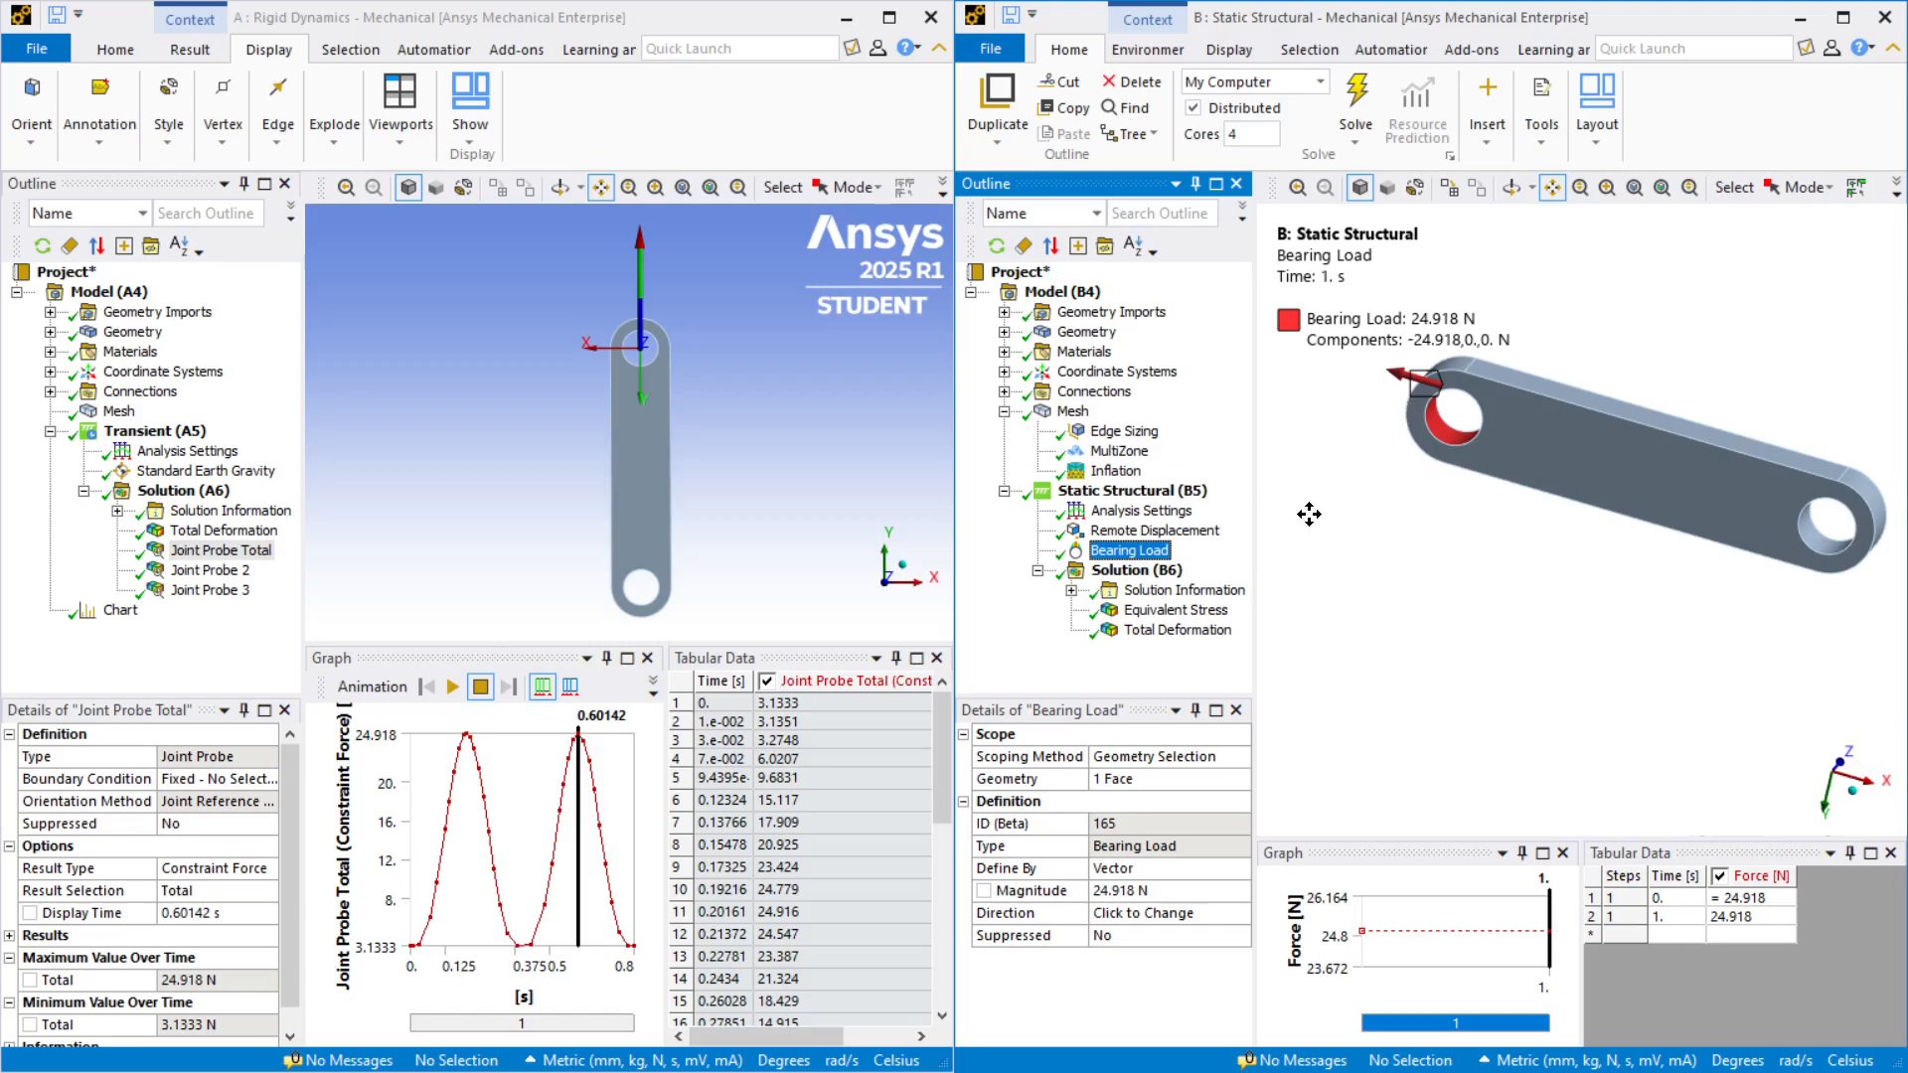
pyautogui.click(1161, 610)
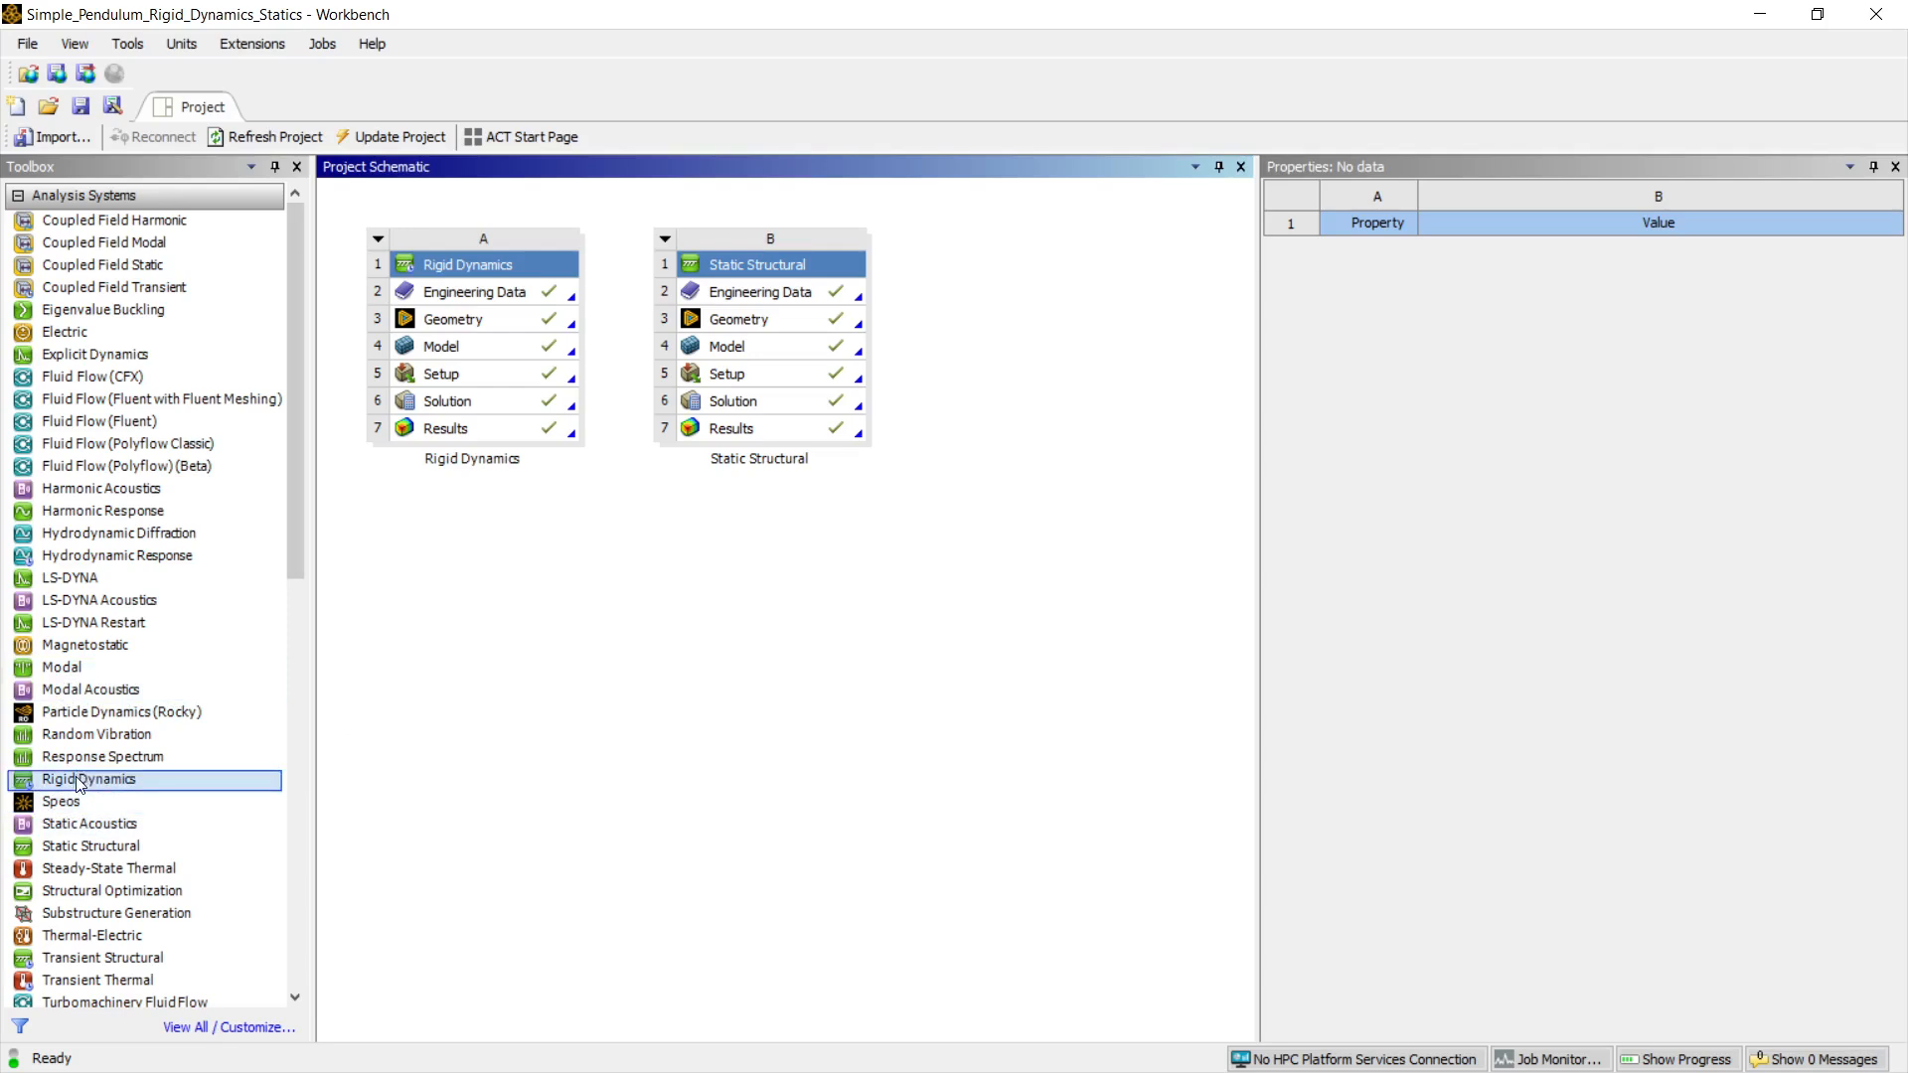
# Step: Add a second standalone Rigid Dynamics system to the project schematic and import Pendulum_solid_body.scdoc as its geometry
pyautogui.moveTo(80, 783); pyautogui.dragTo(450, 509)
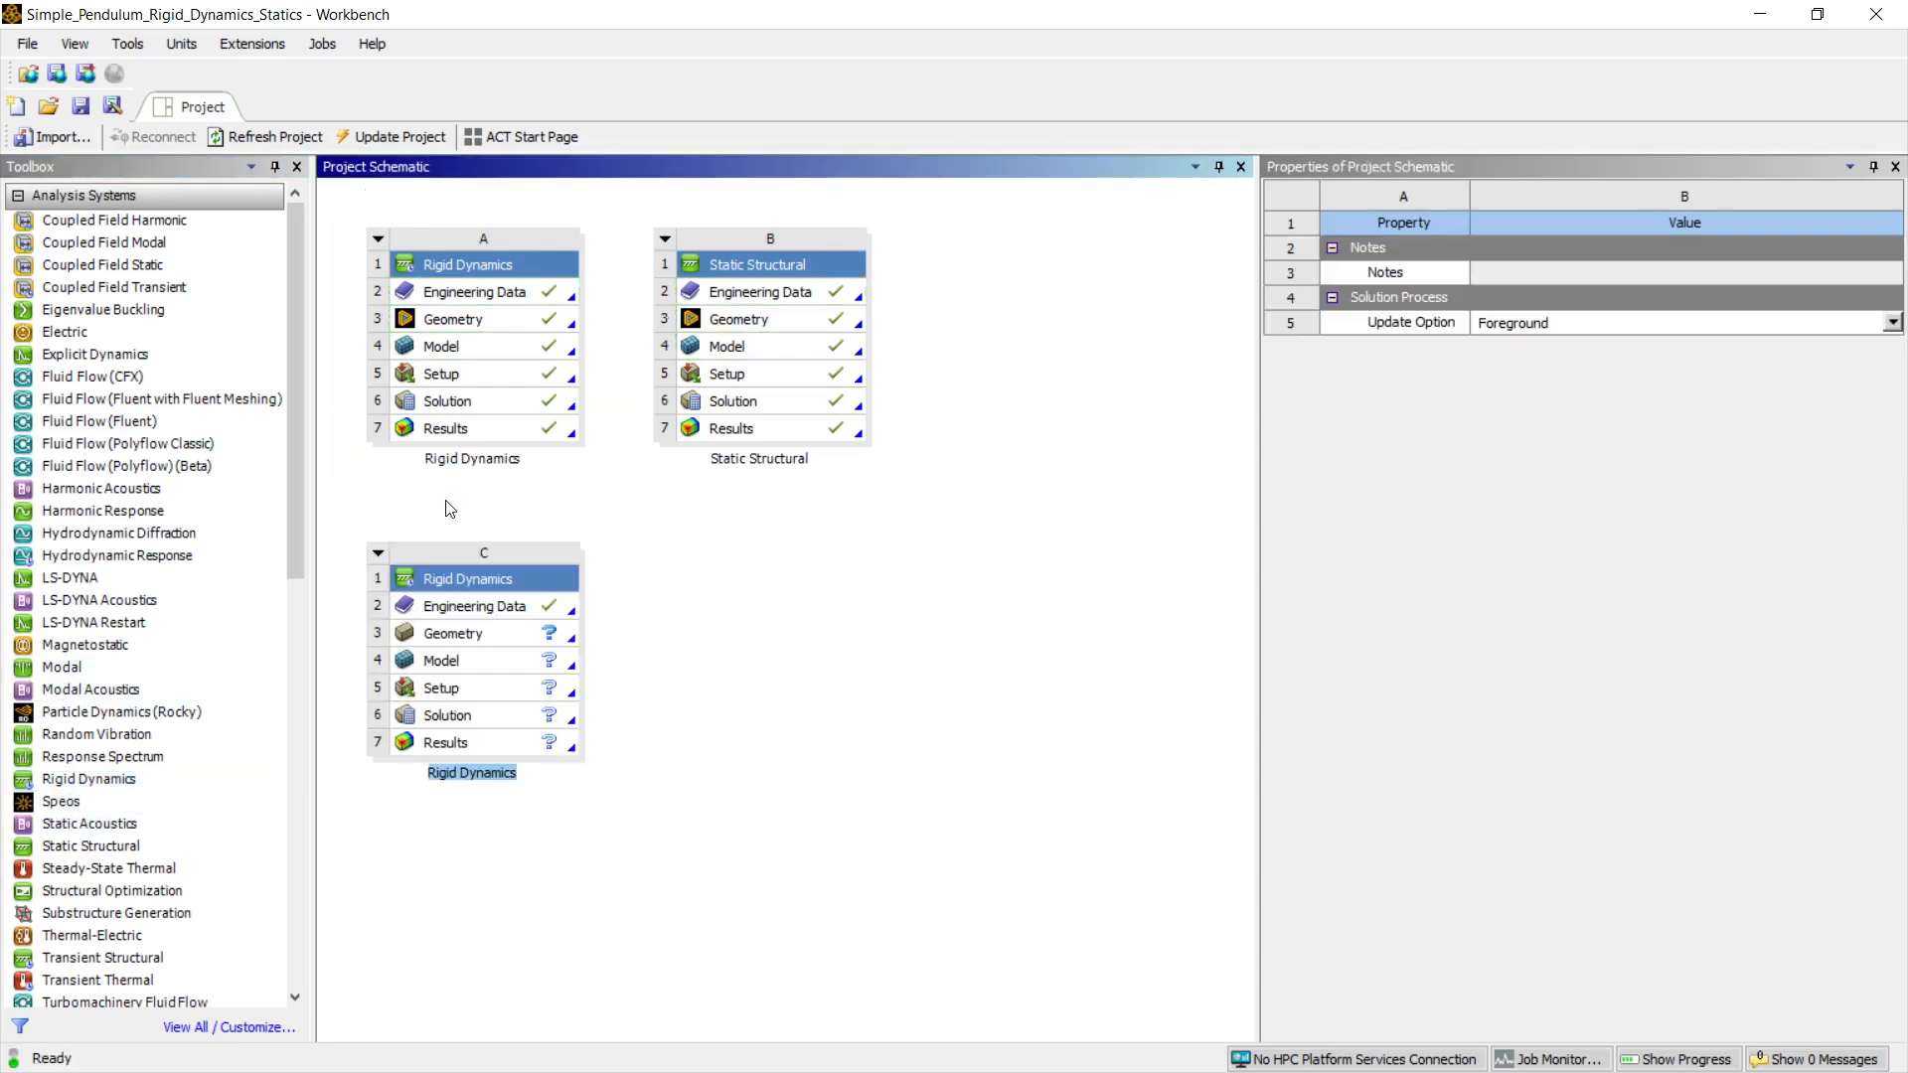
pyautogui.click(438, 638)
pyautogui.rightClick(438, 637)
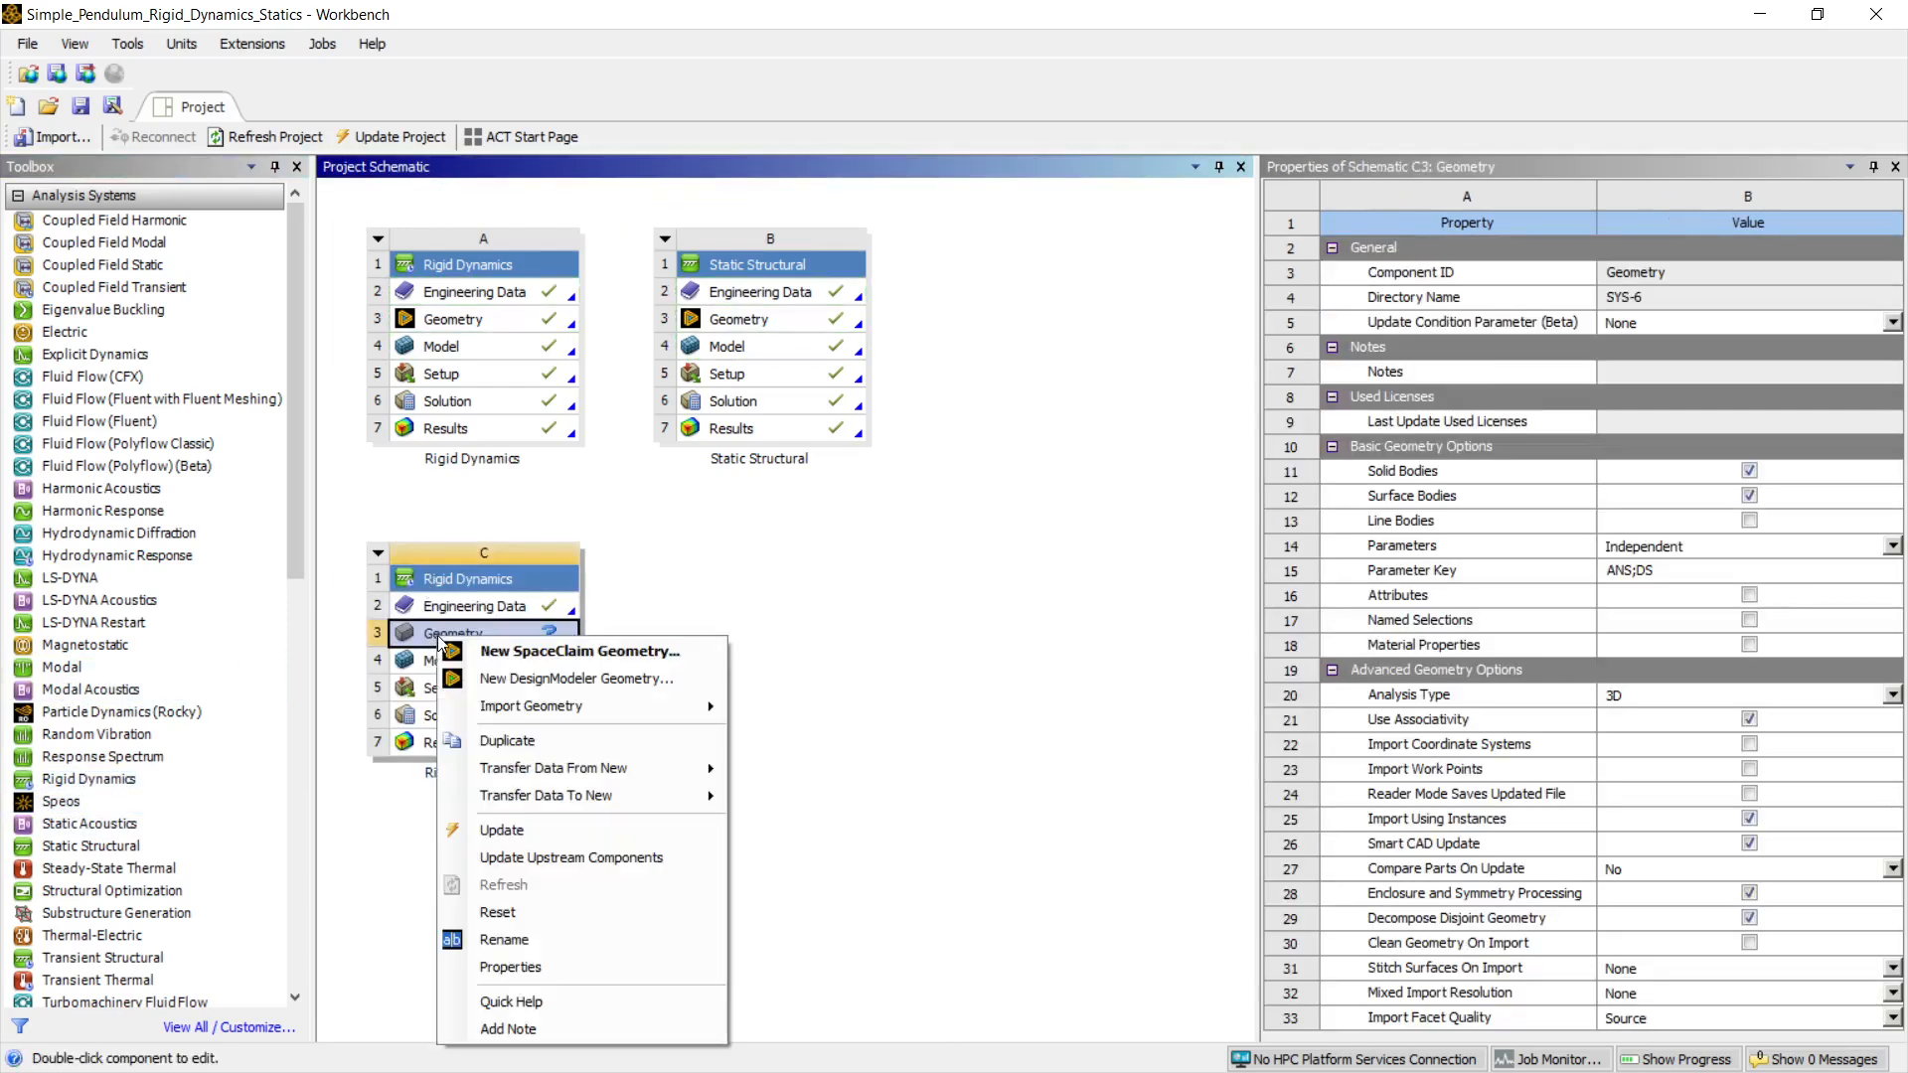
pyautogui.moveTo(521, 711)
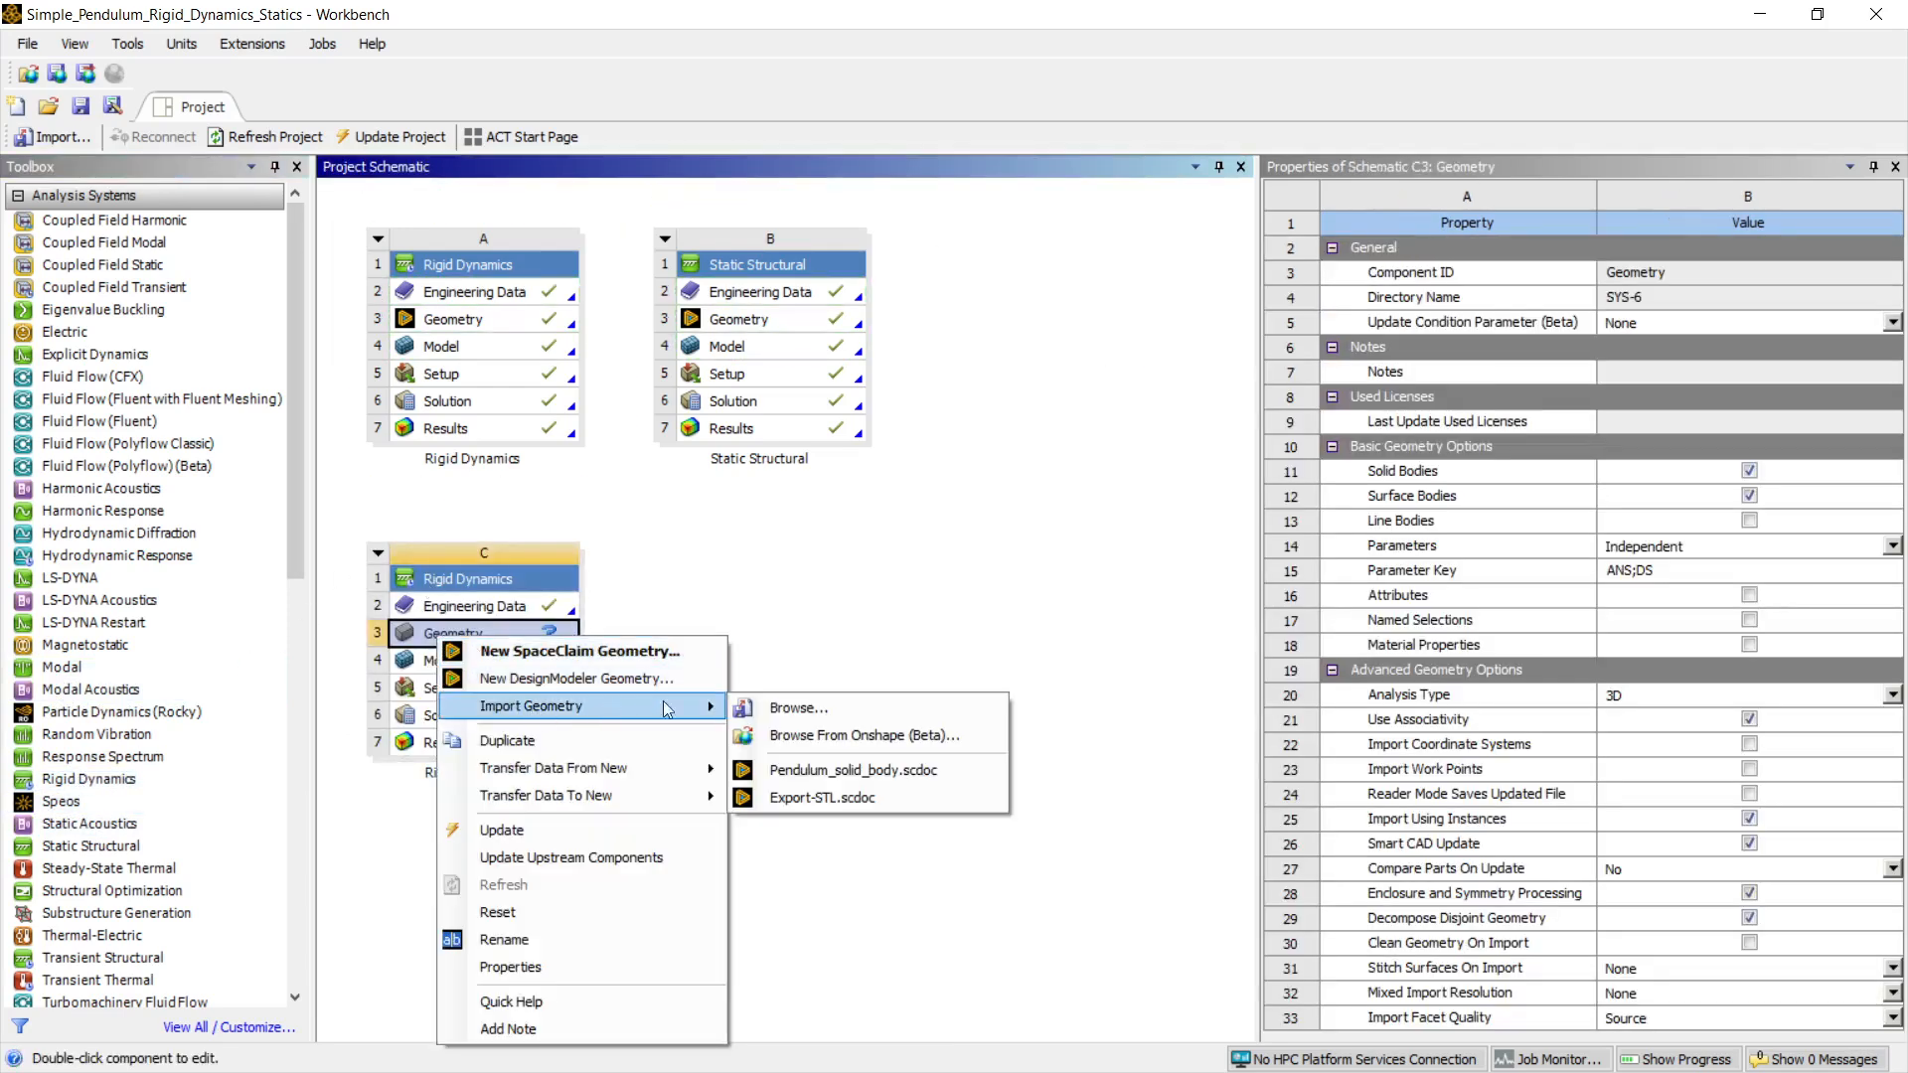
pyautogui.click(797, 771)
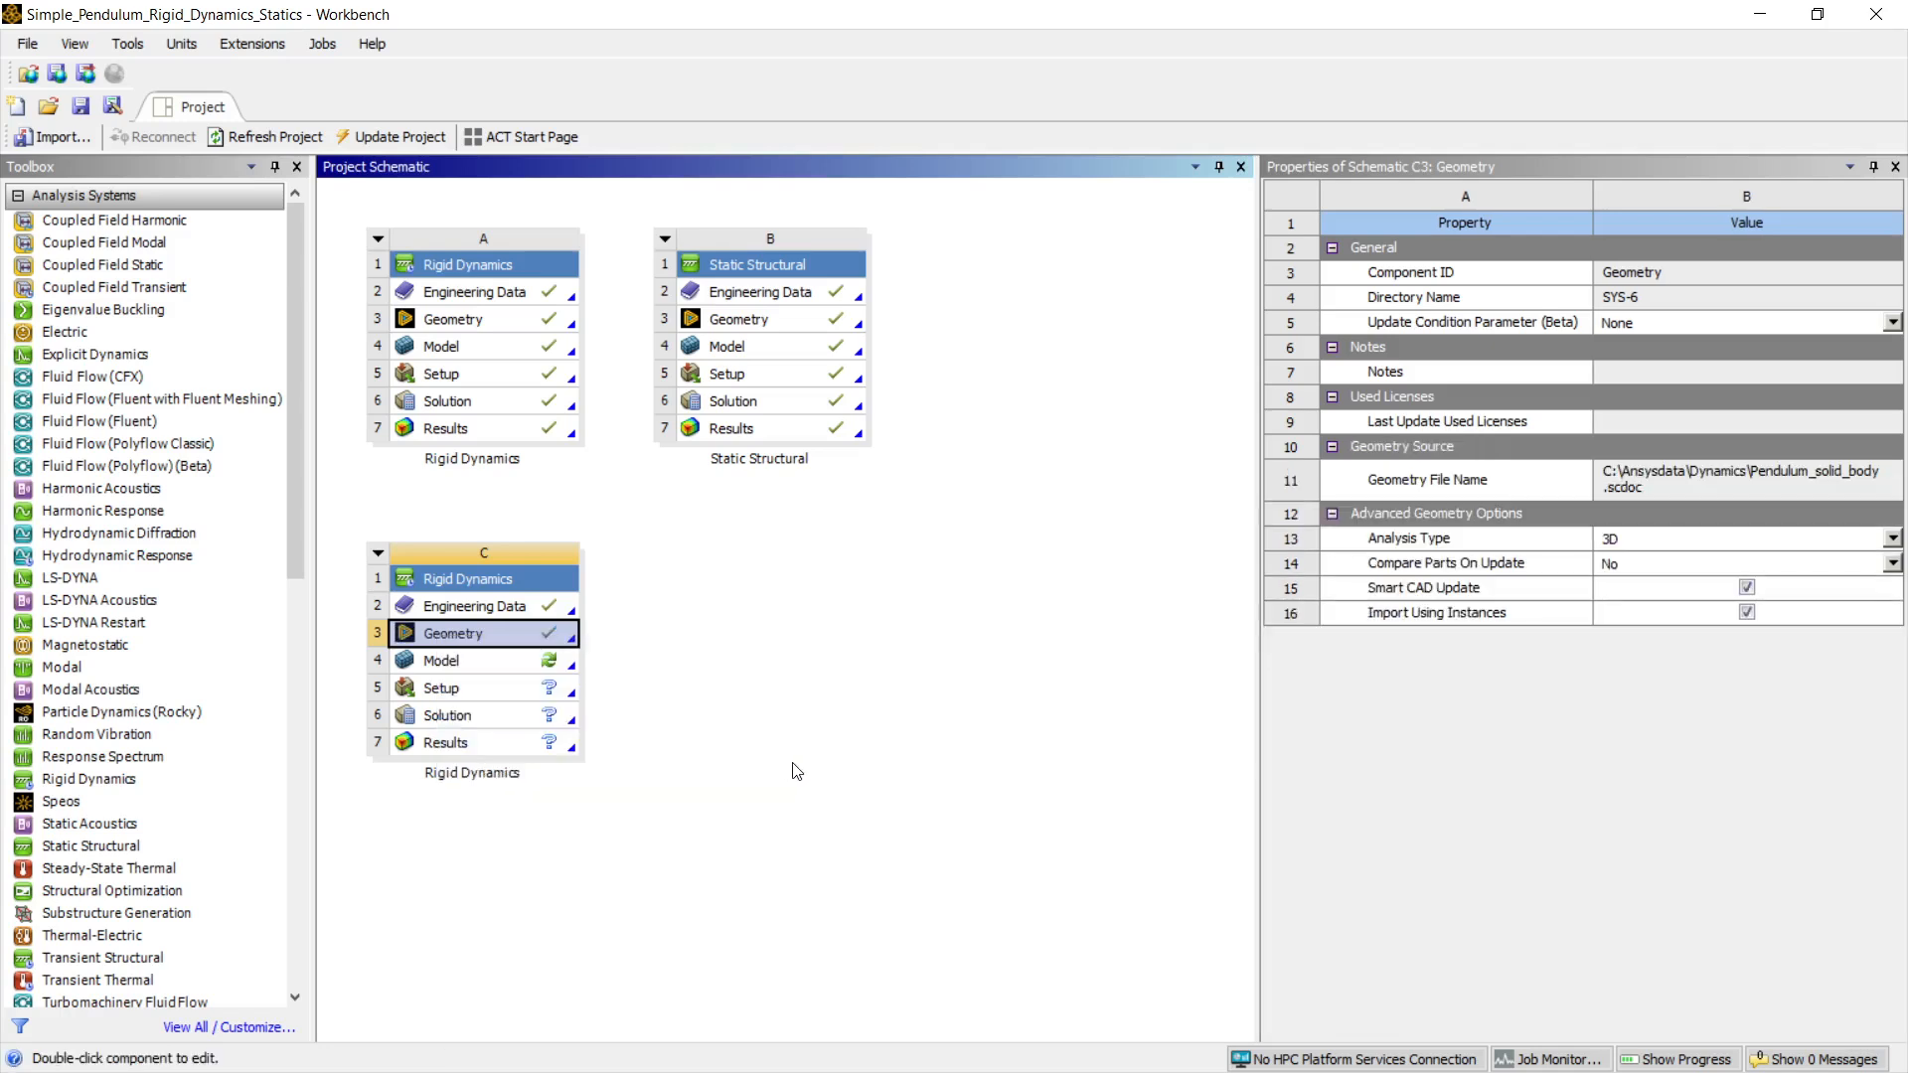
# Step: Open the model of the new Rigid Dynamics system and insert a Connections group containing a joint
pyautogui.doubleClick(426, 662)
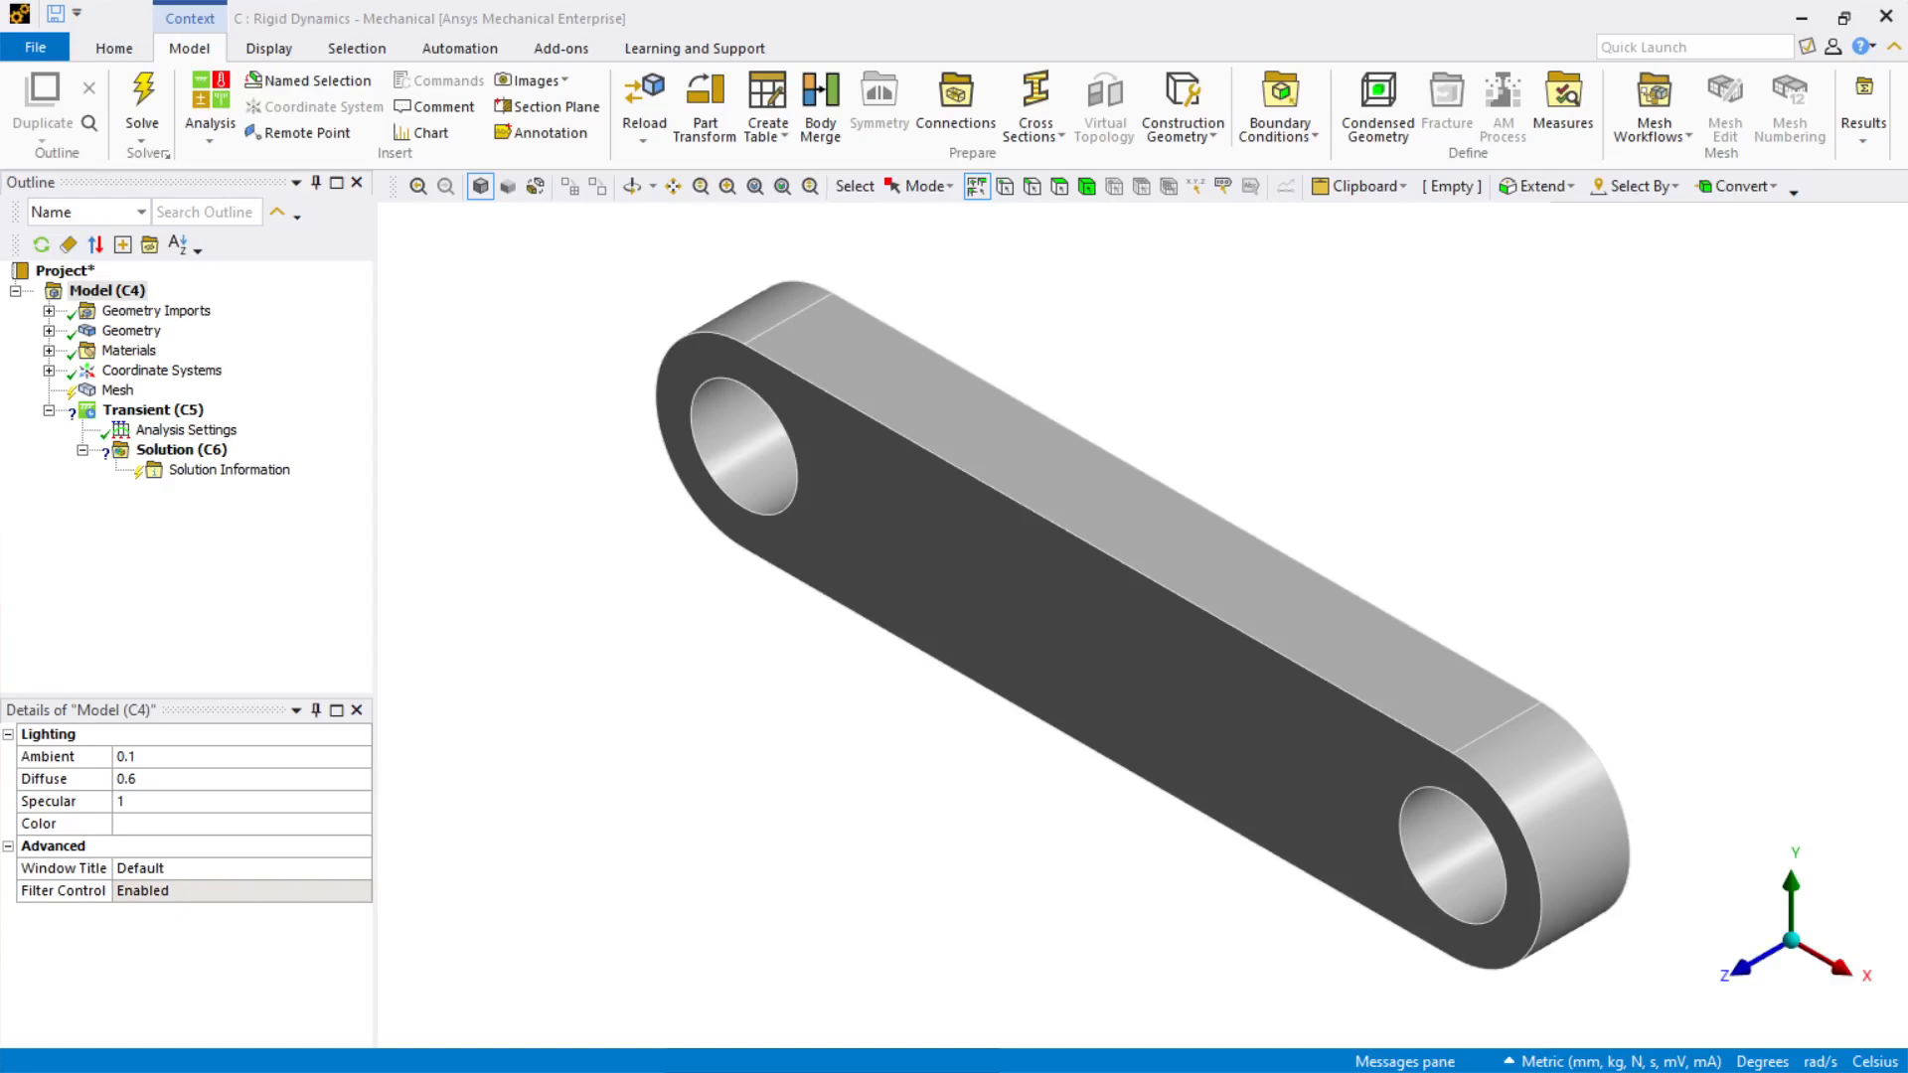
pyautogui.rightClick(126, 295)
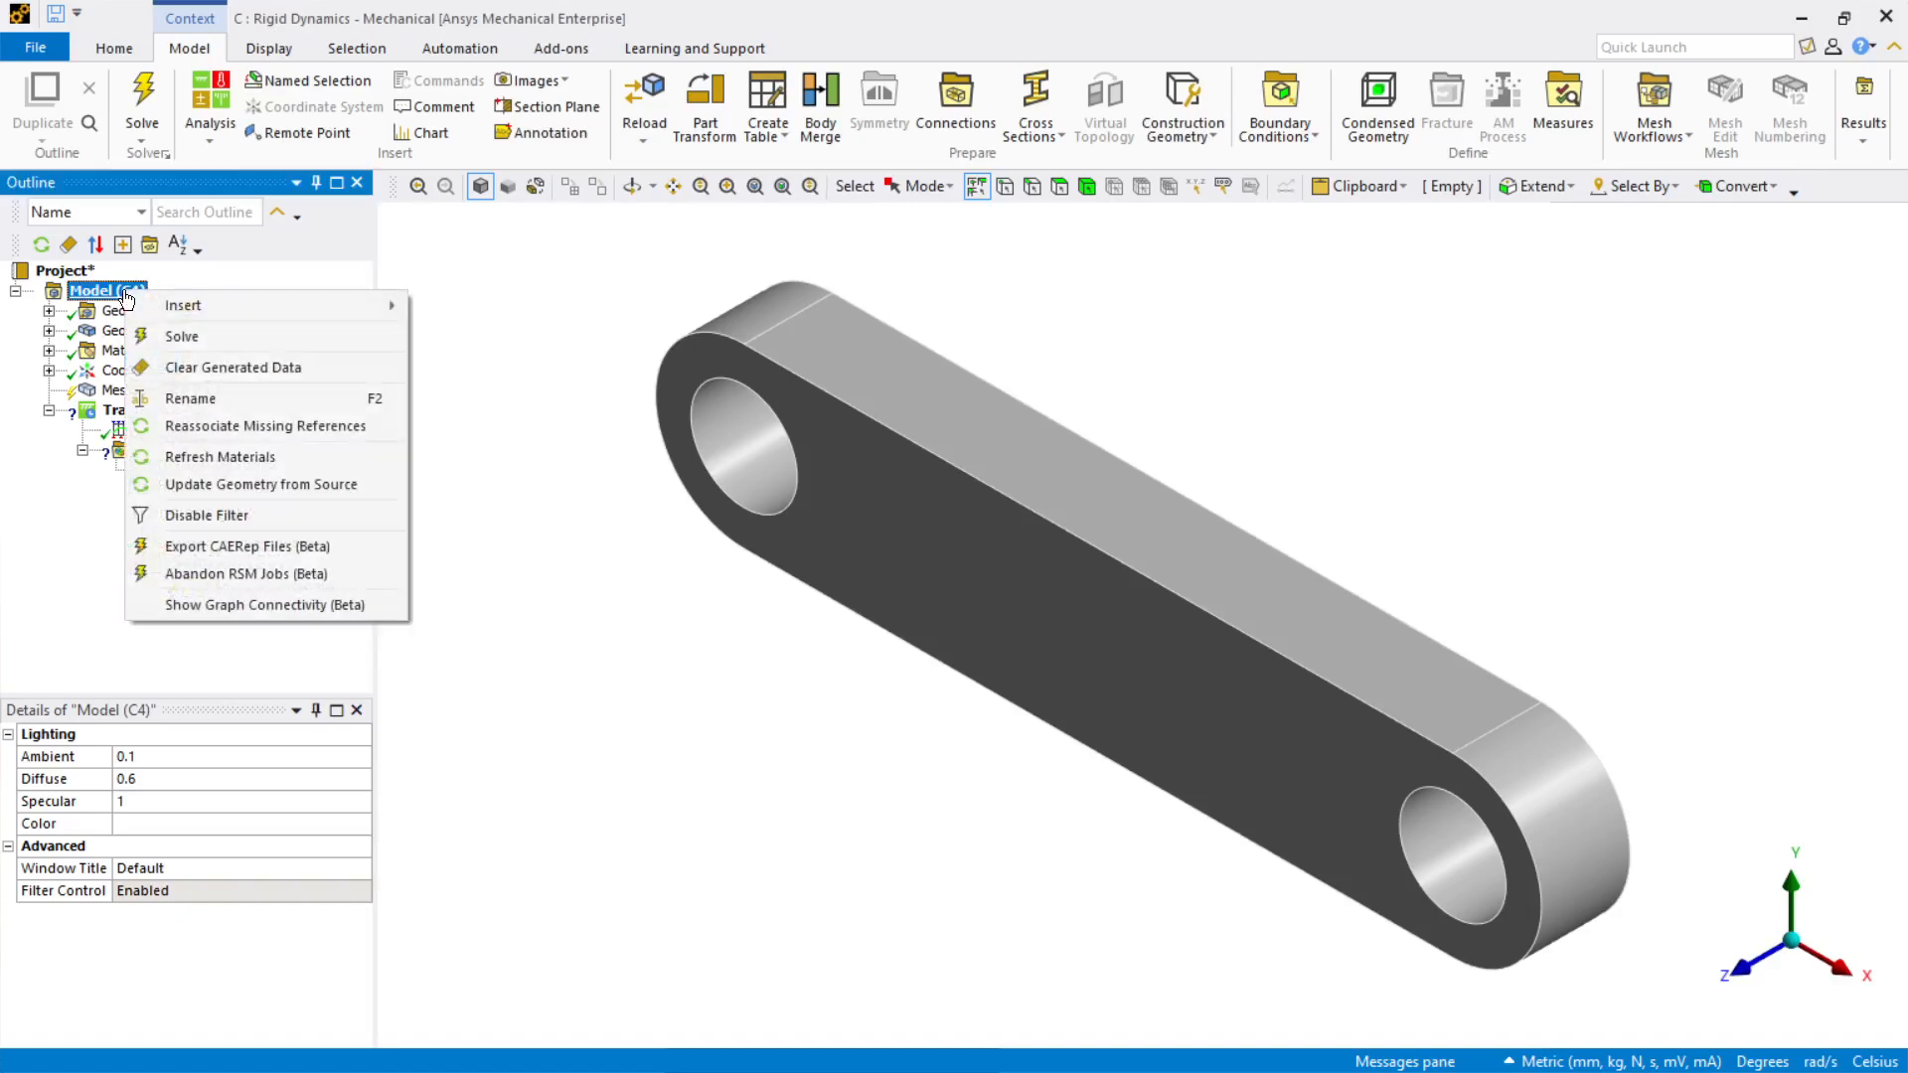
pyautogui.moveTo(189, 306)
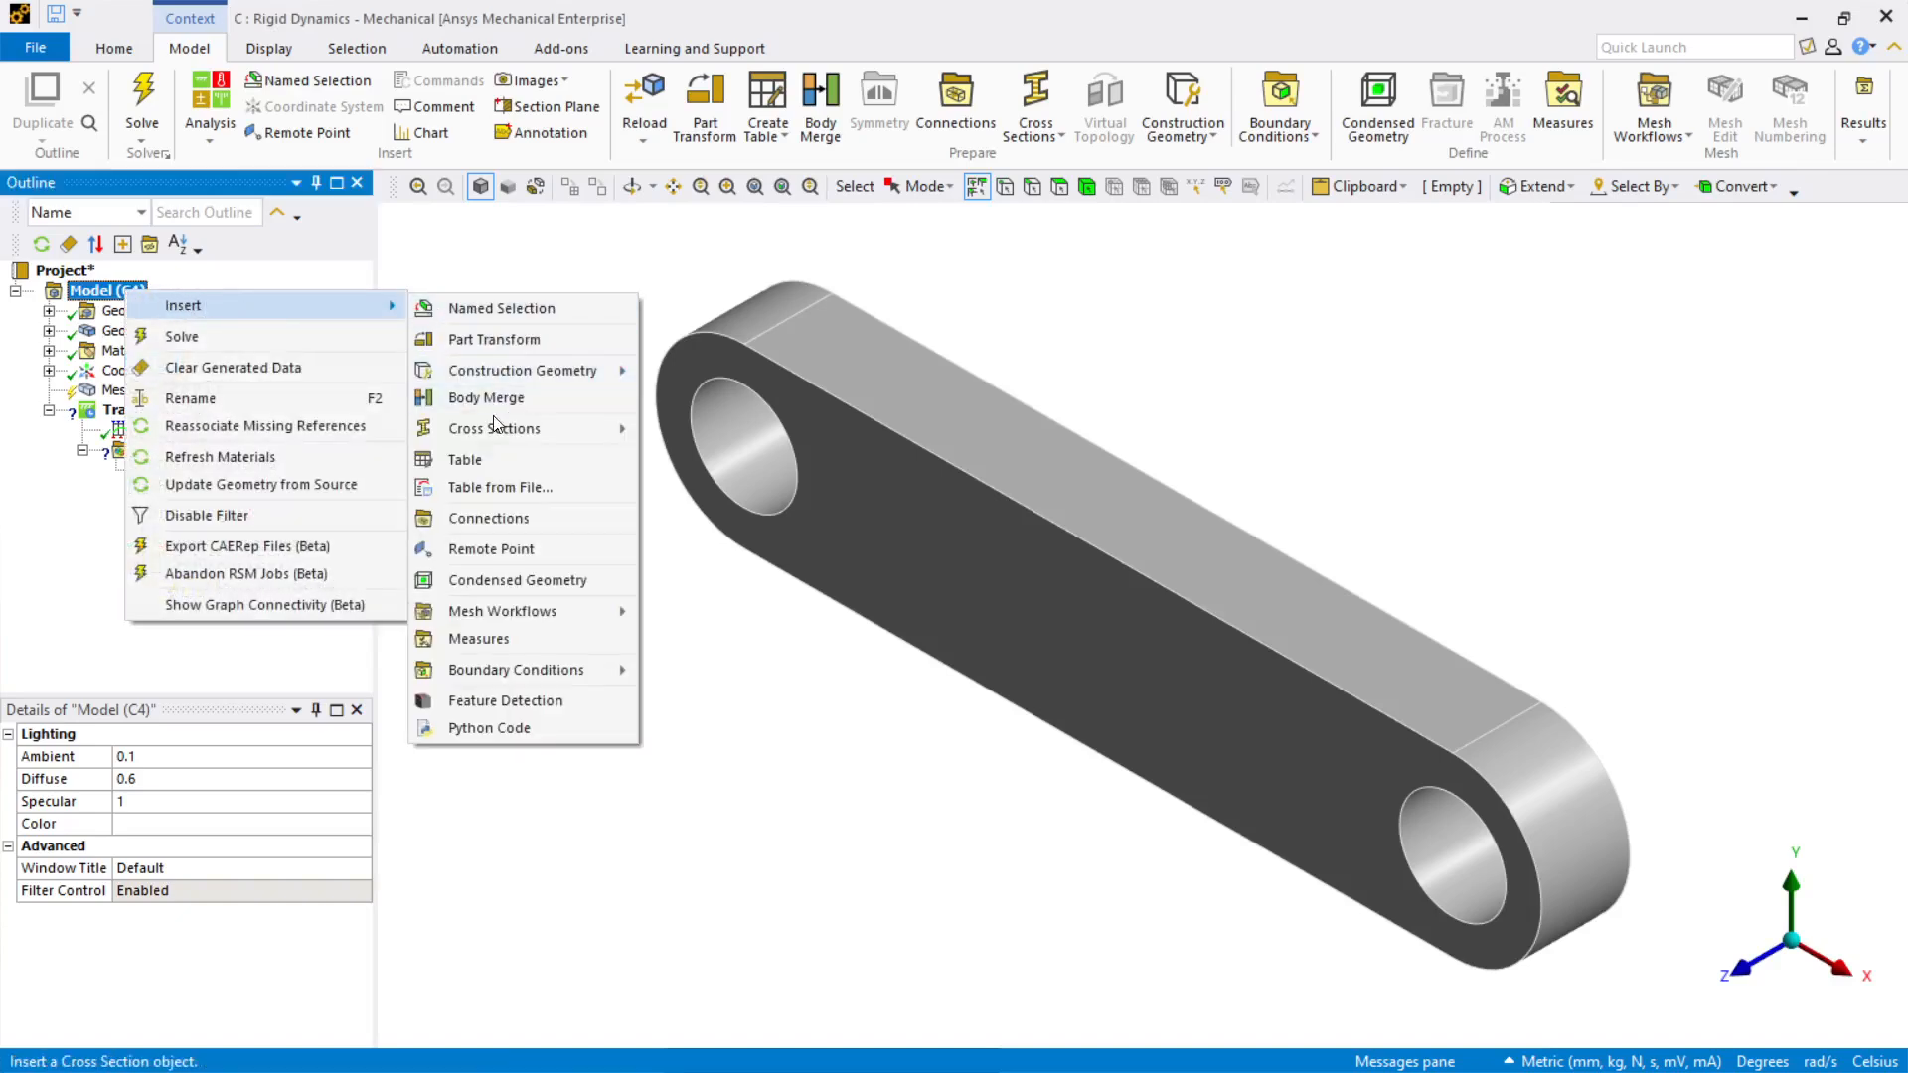
pyautogui.click(497, 518)
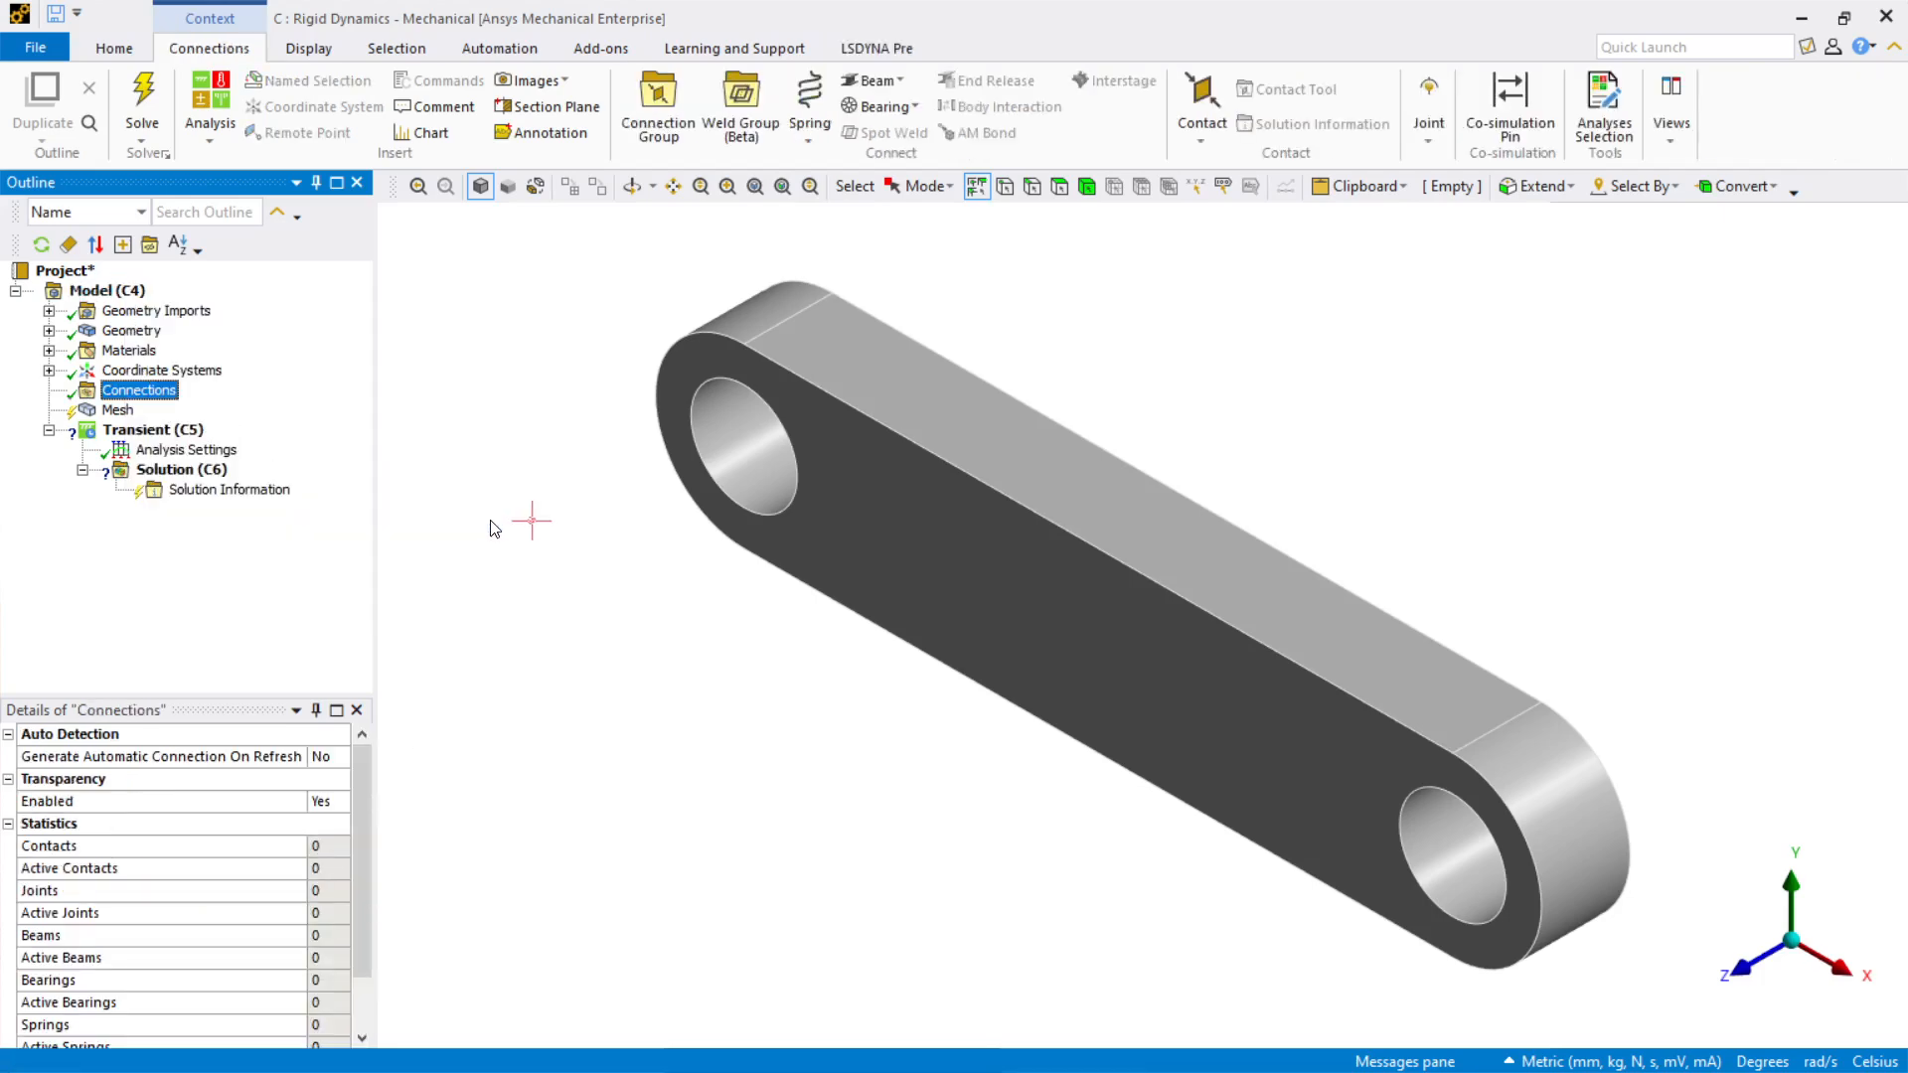
pyautogui.rightClick(116, 392)
pyautogui.moveTo(159, 407)
pyautogui.click(437, 497)
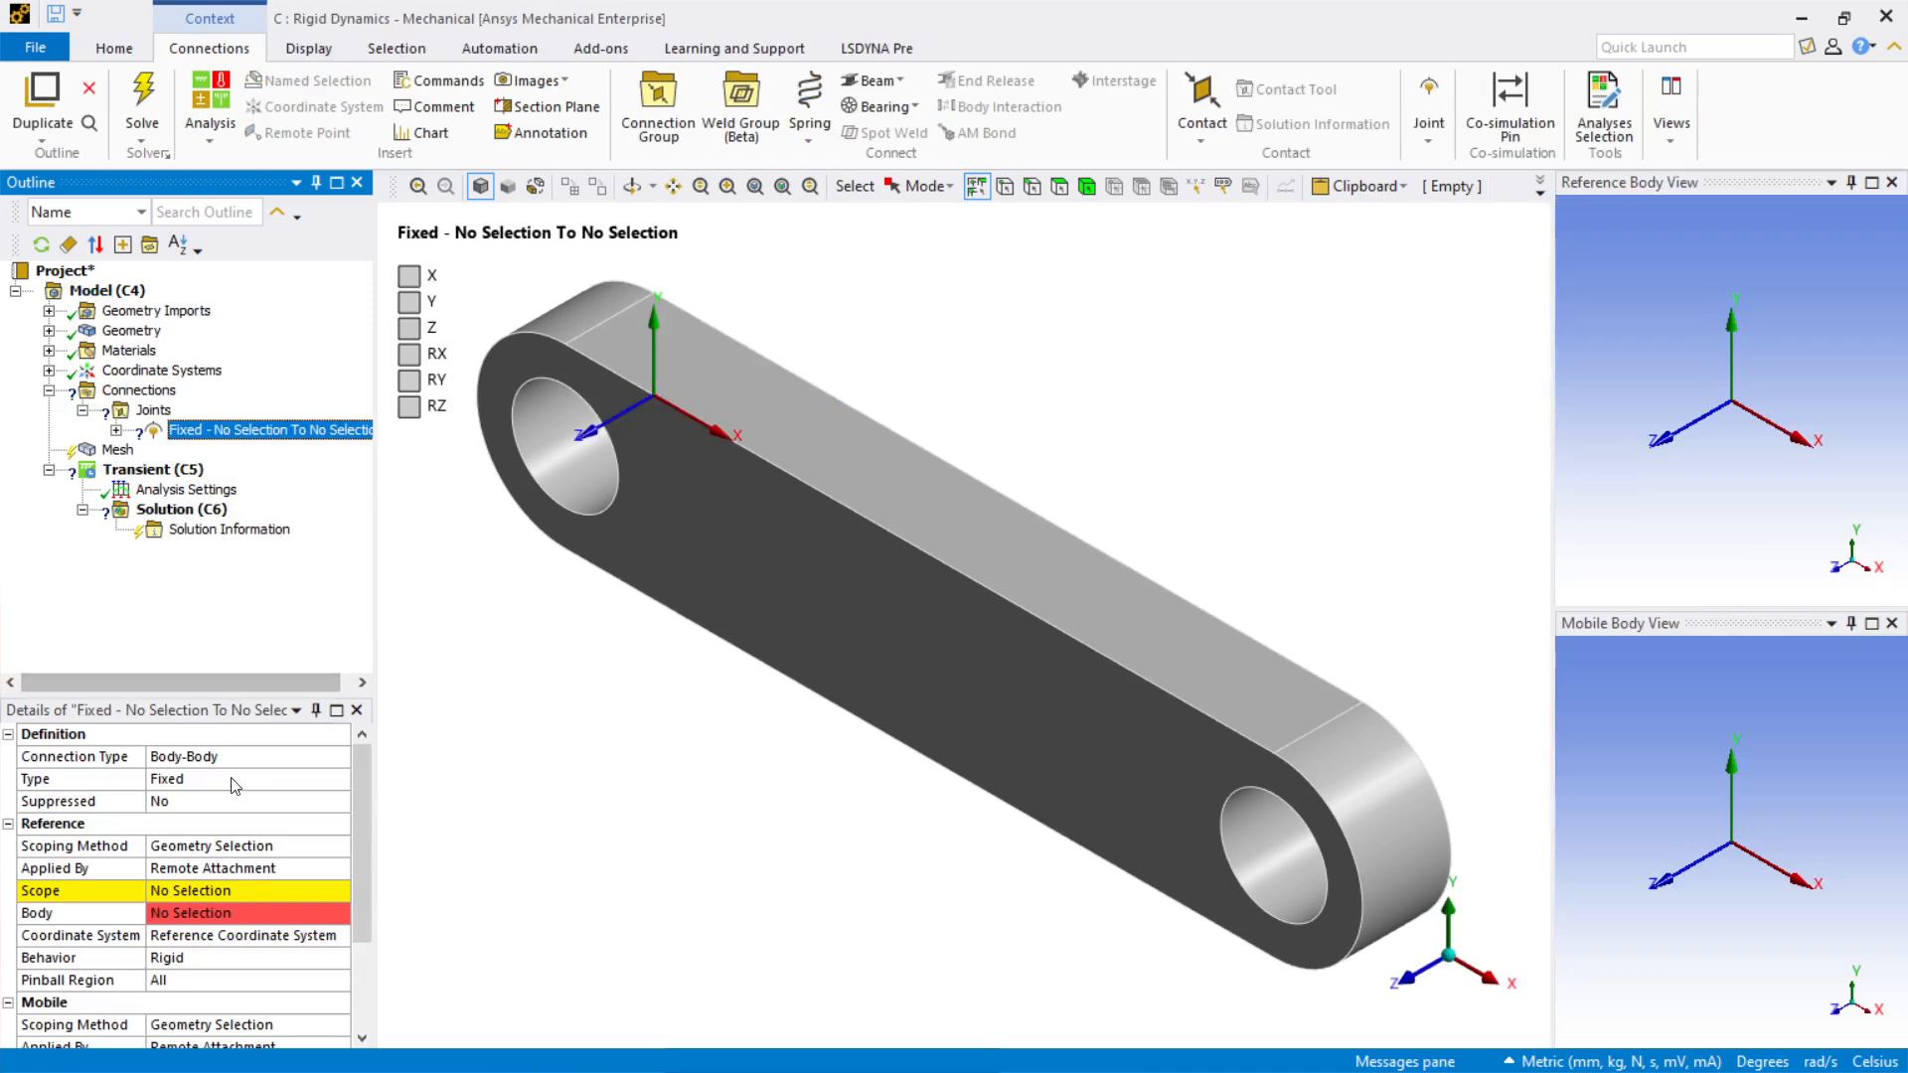
# Step: Set the new joint's connection type to Body-Ground and its type to Revolute
pyautogui.click(334, 759)
pyautogui.click(338, 758)
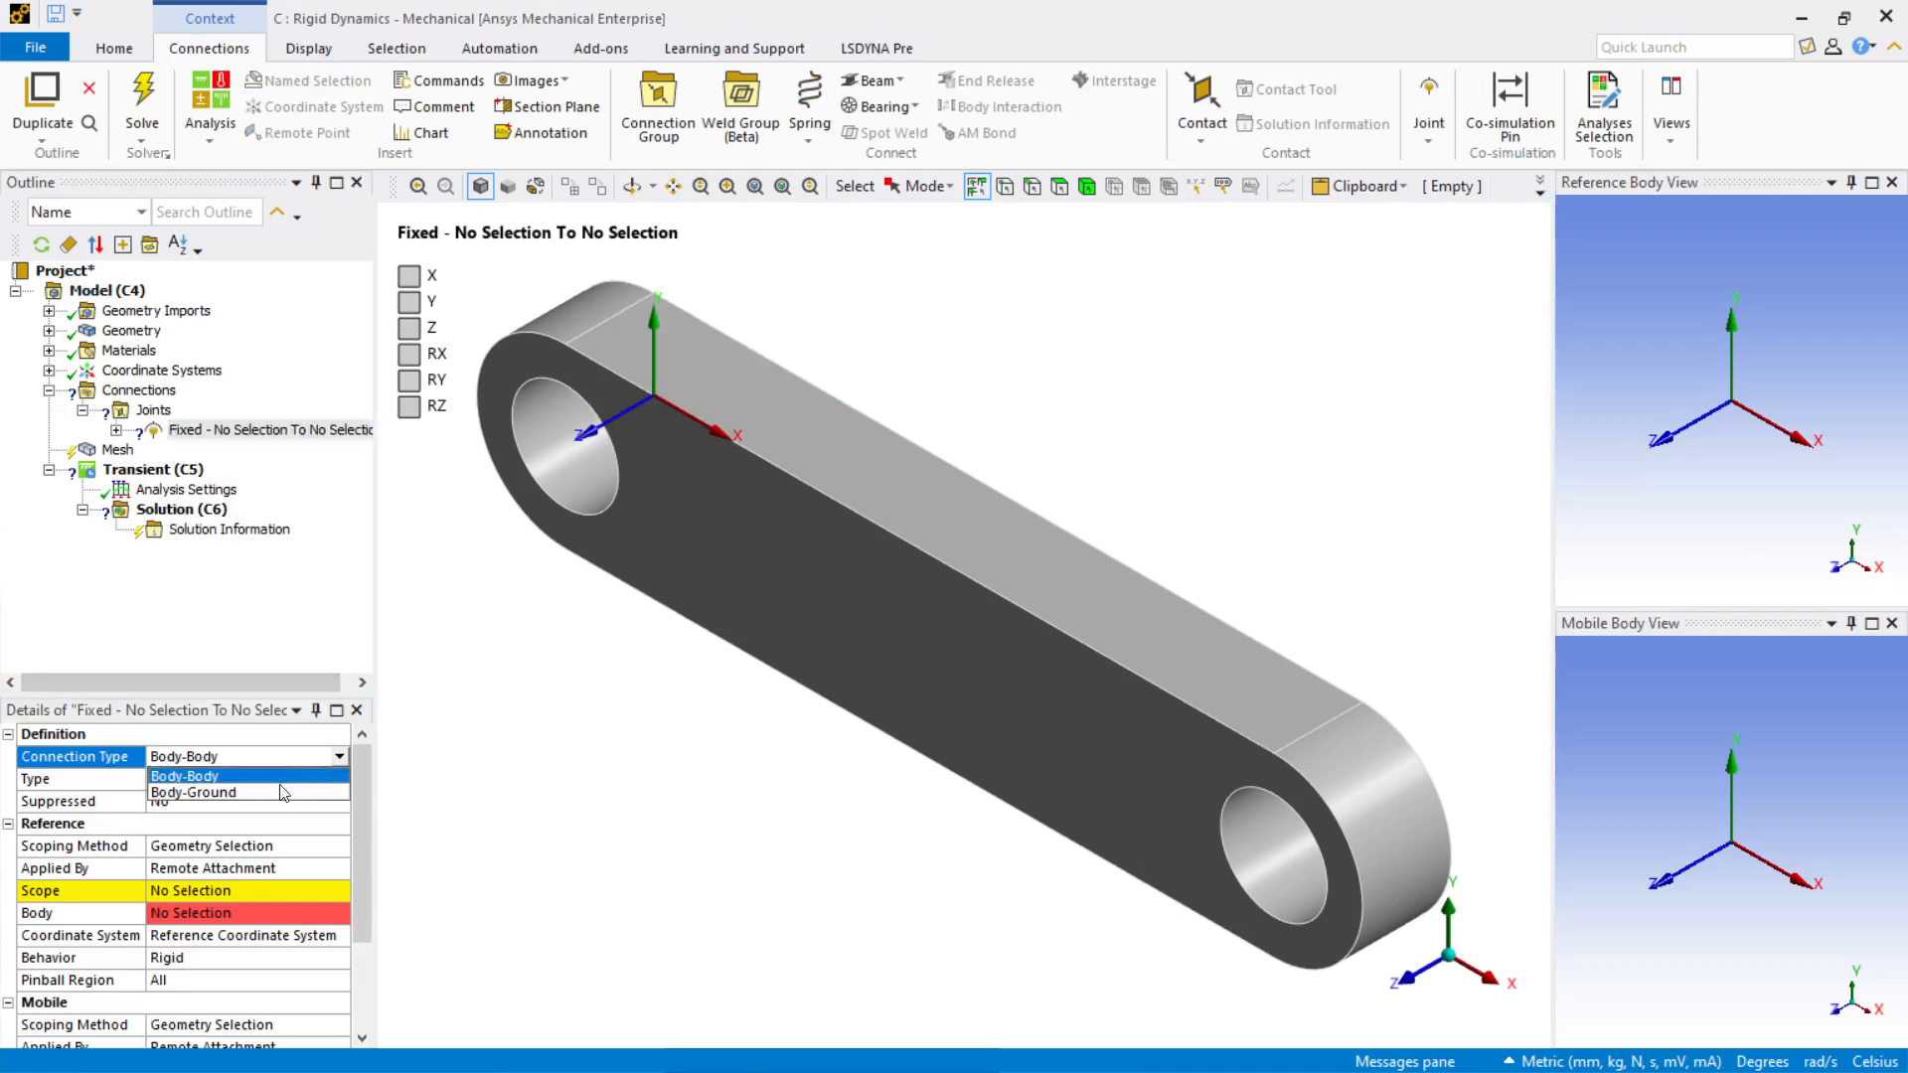
pyautogui.click(289, 788)
pyautogui.click(296, 780)
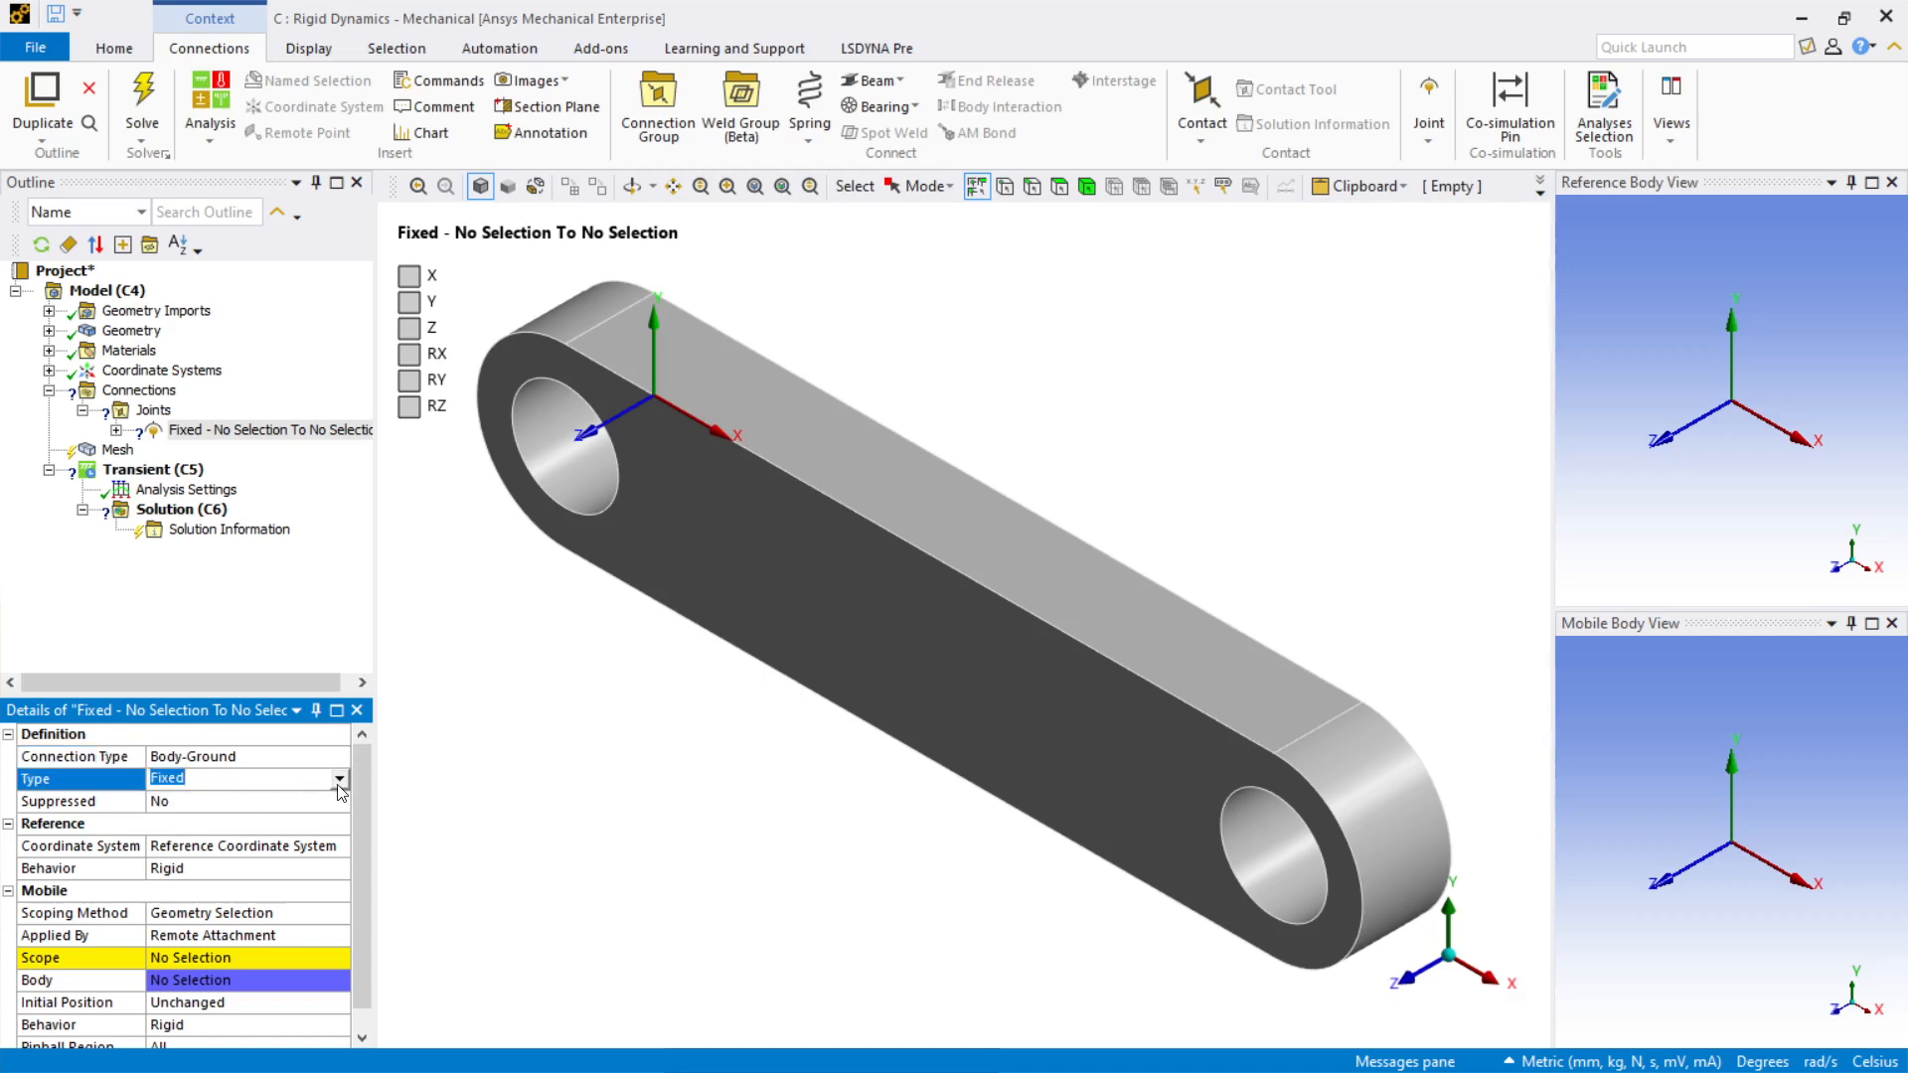
pyautogui.click(339, 779)
pyautogui.click(285, 821)
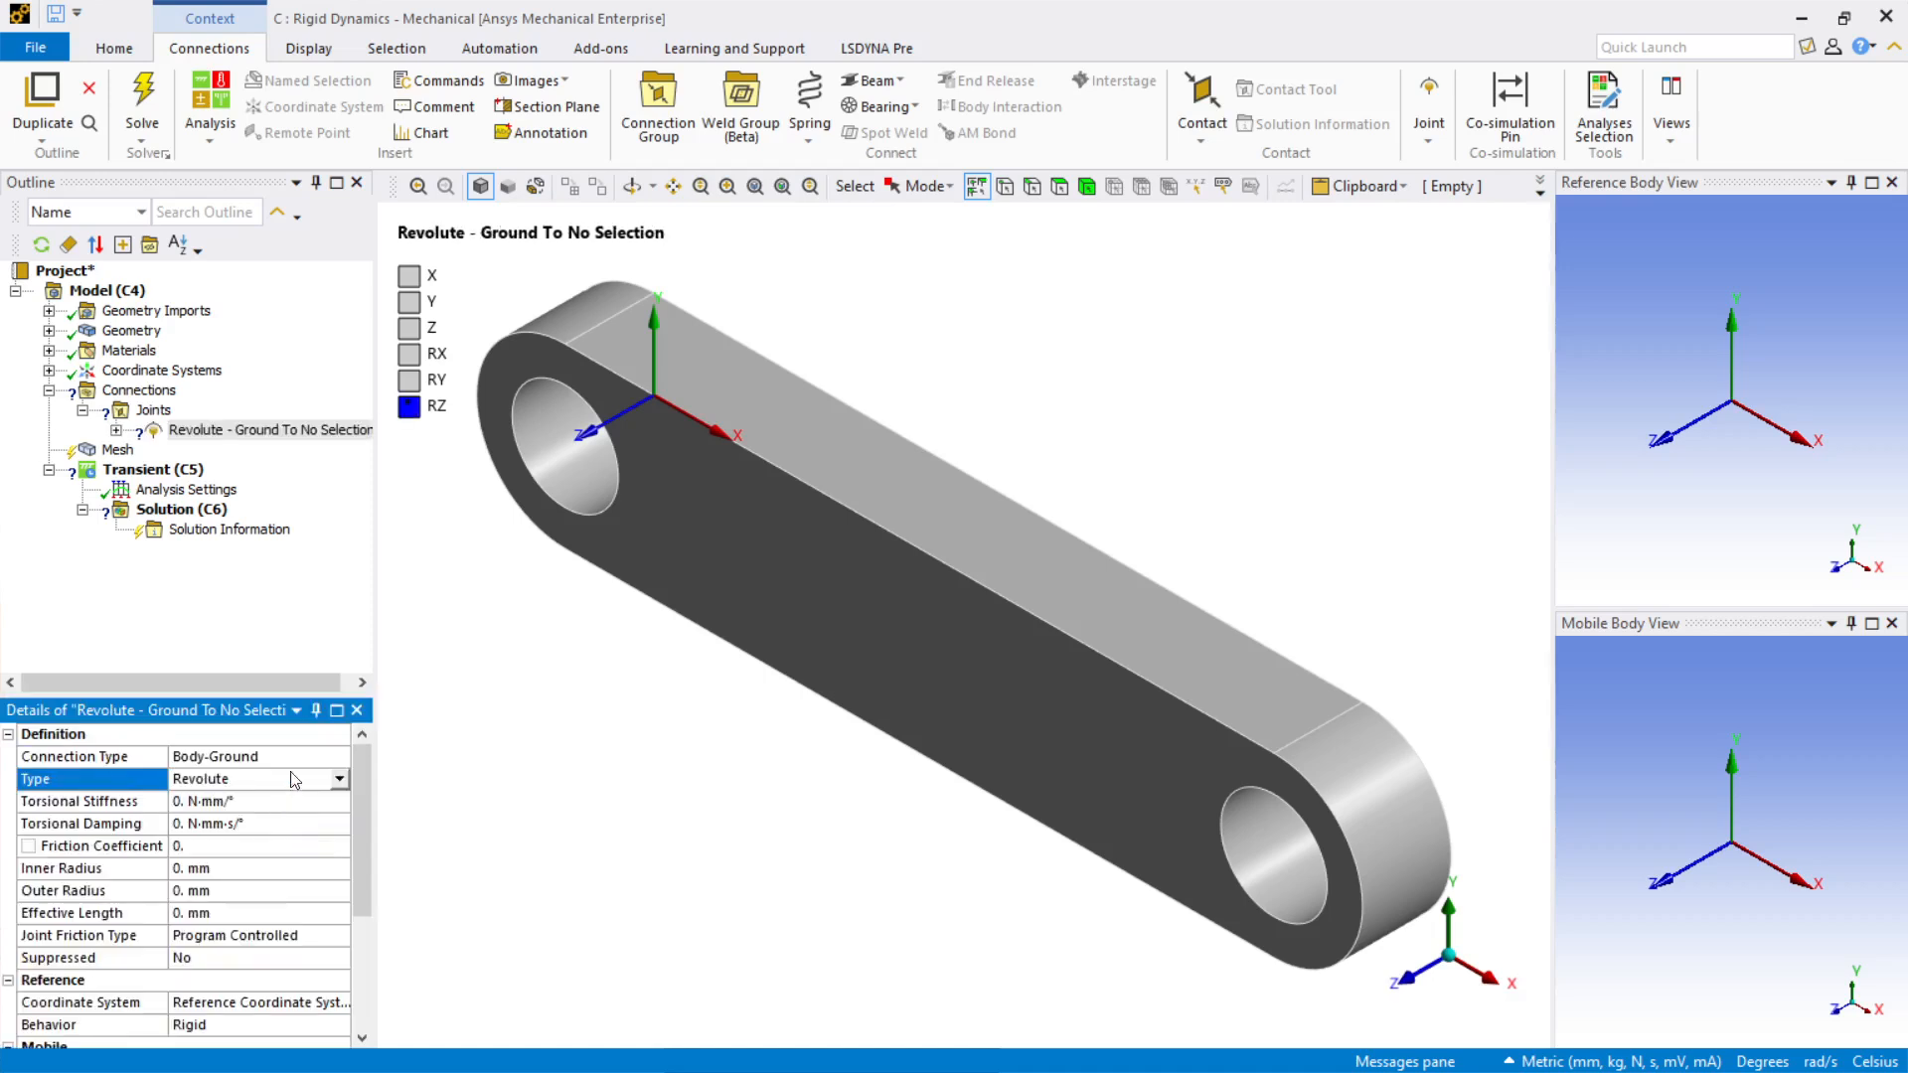
# Step: Scope the mobile side of the revolute joint to the cylindrical face of the link's upper hole
pyautogui.click(552, 443)
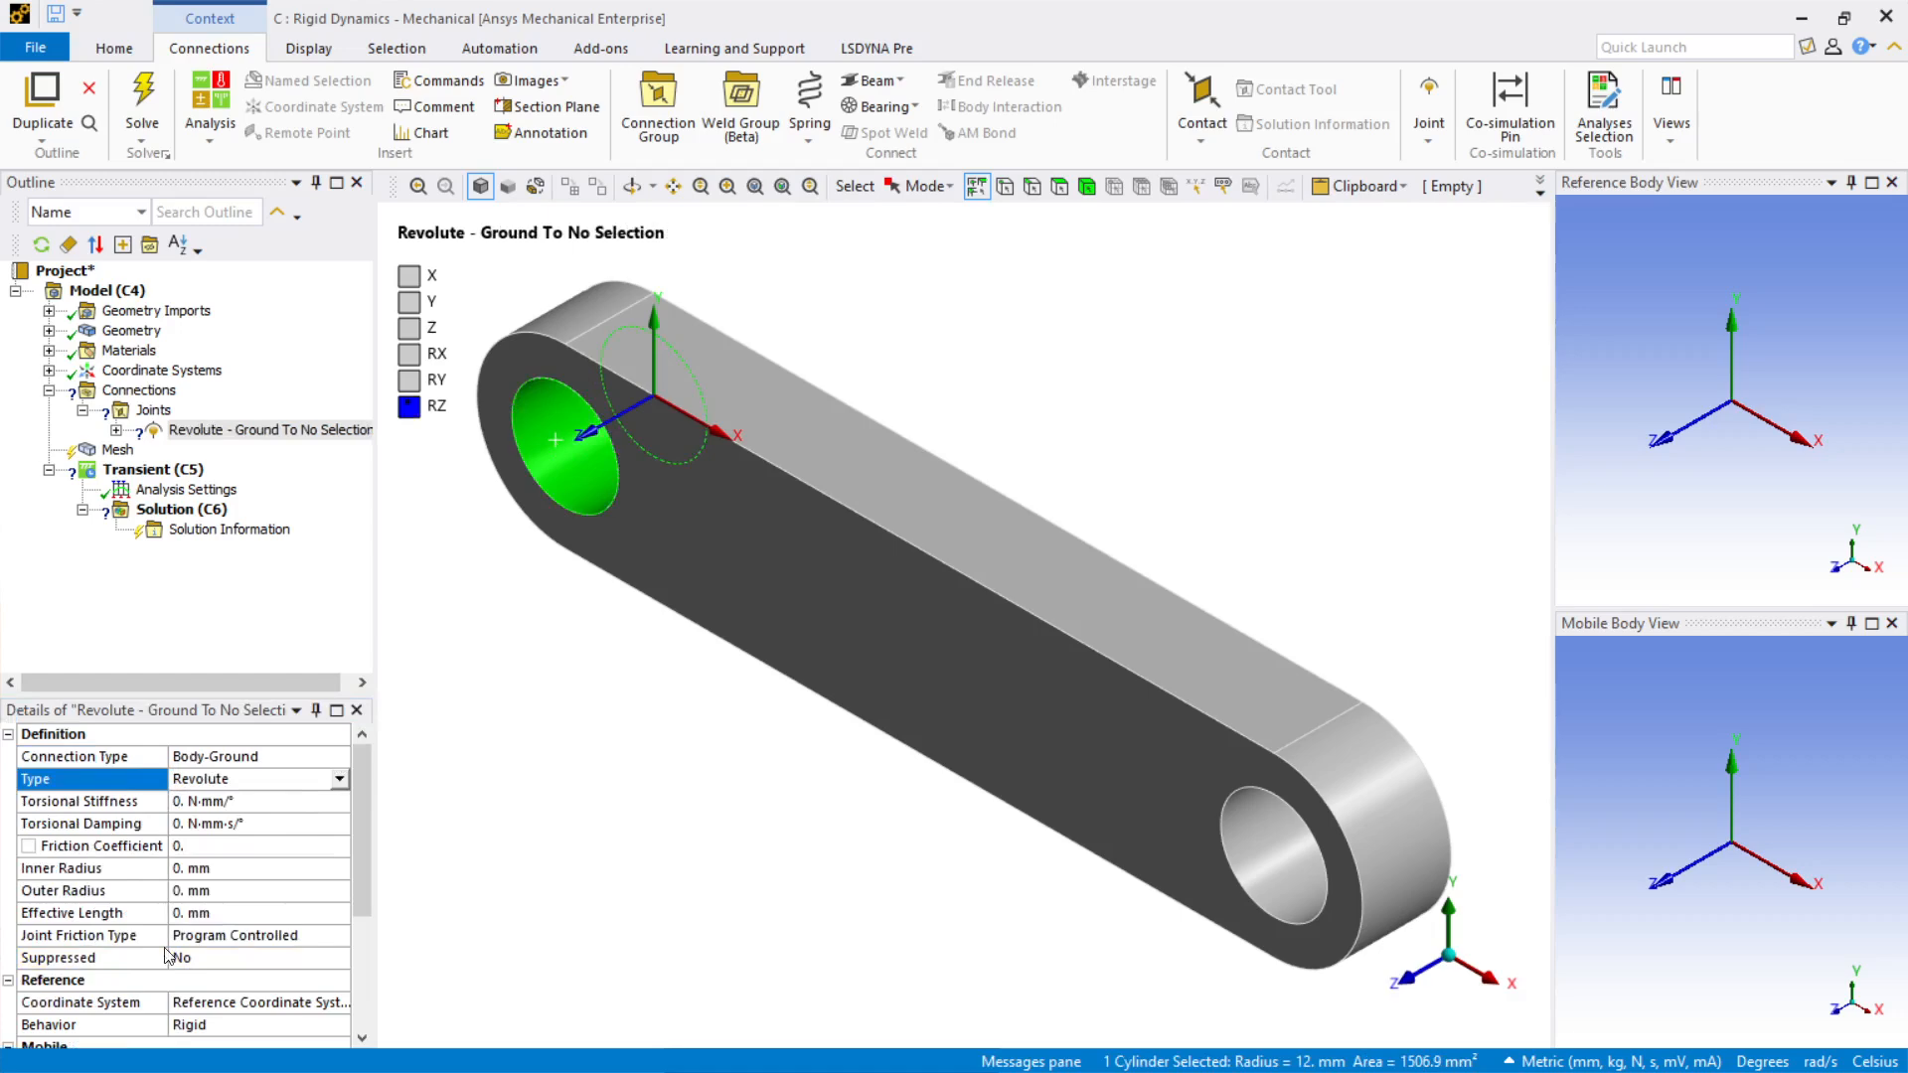
pyautogui.moveTo(209, 675); pyautogui.dragTo(208, 529)
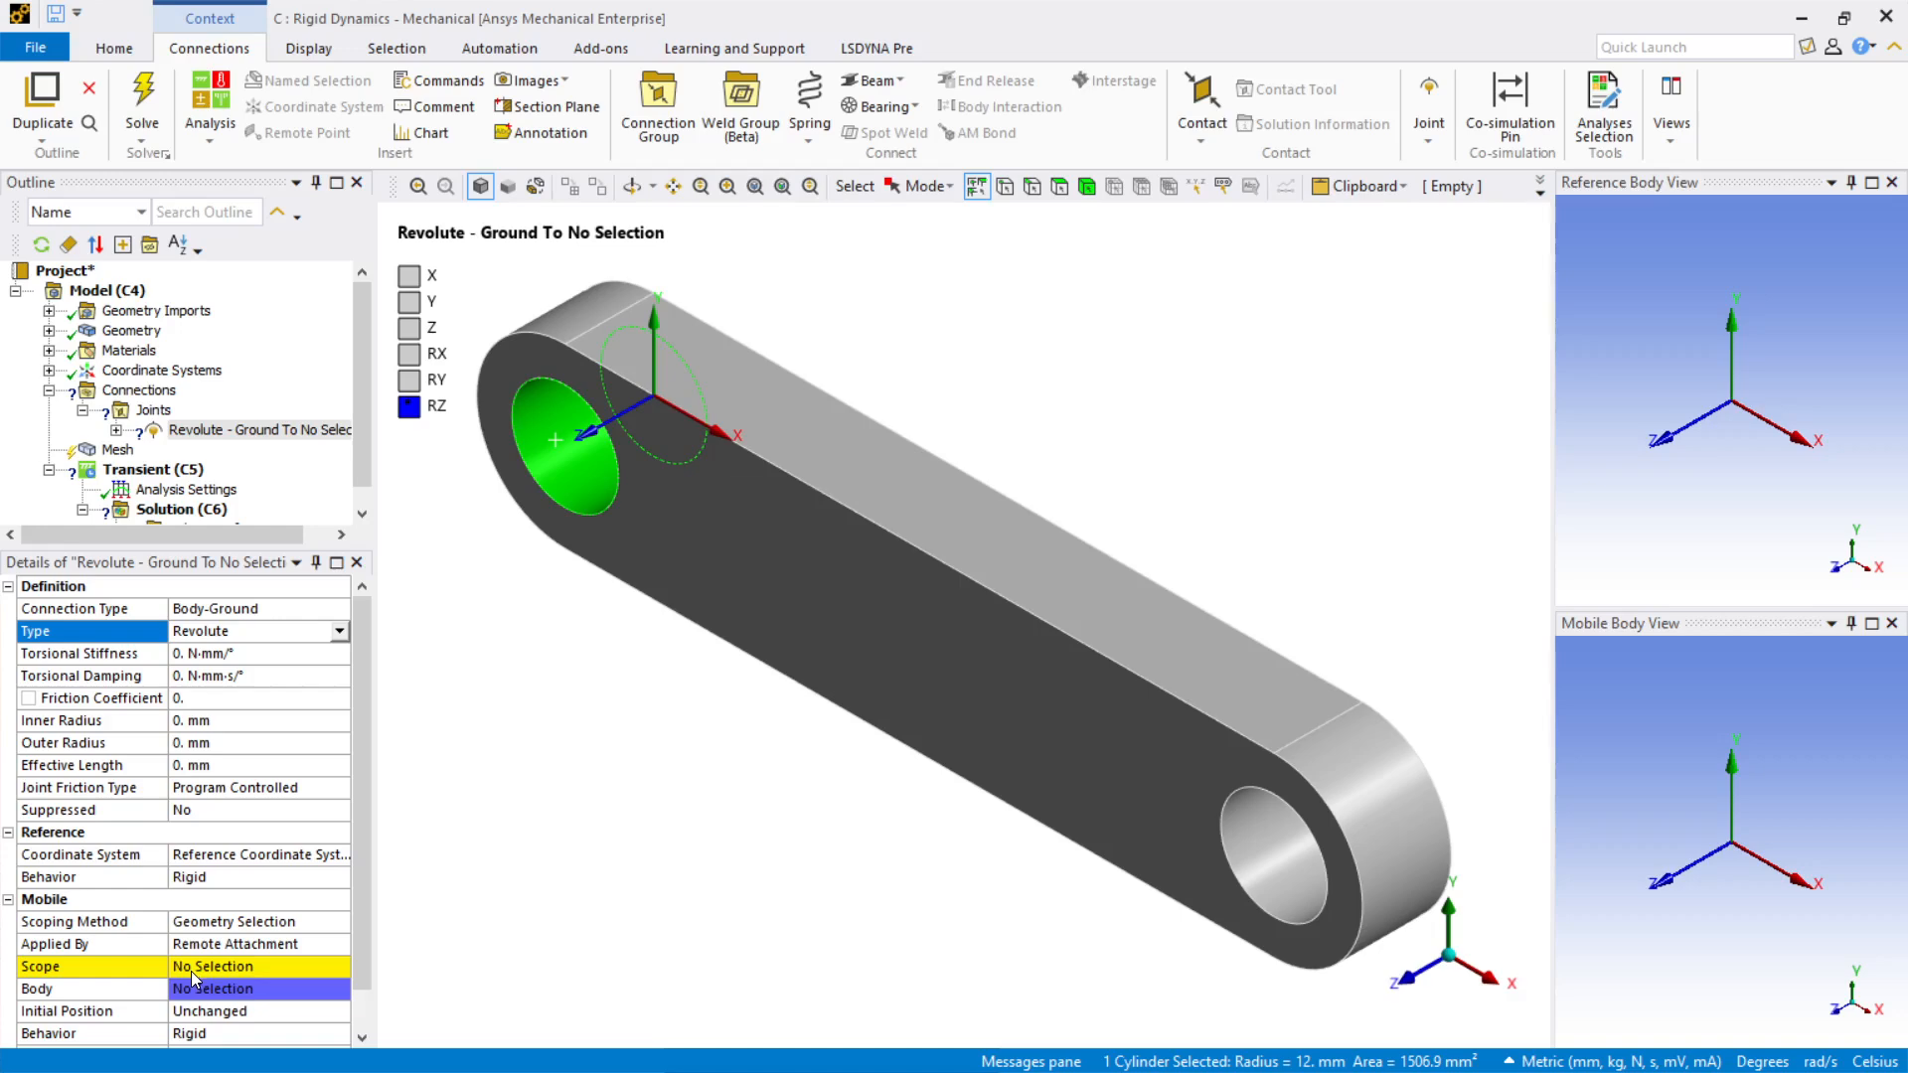
pyautogui.click(192, 967)
pyautogui.click(198, 966)
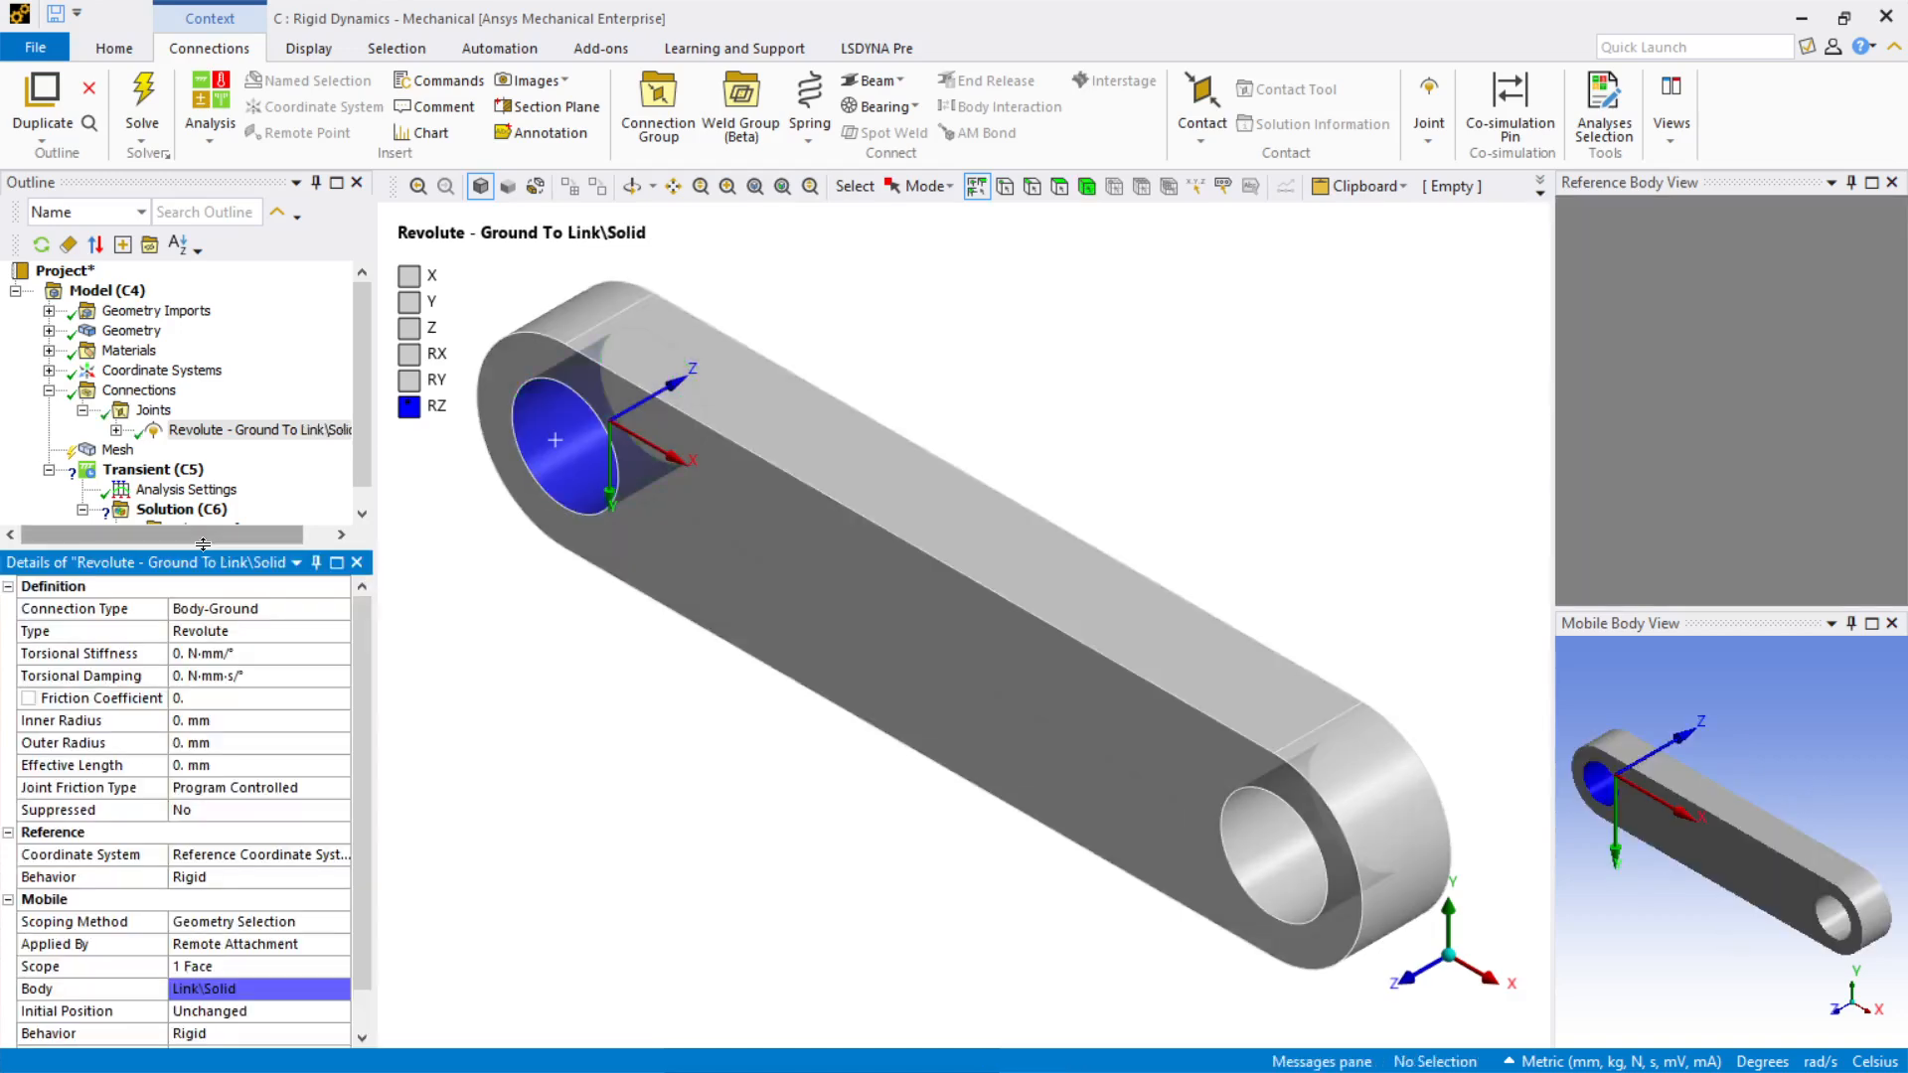
pyautogui.moveTo(202, 545); pyautogui.dragTo(203, 650)
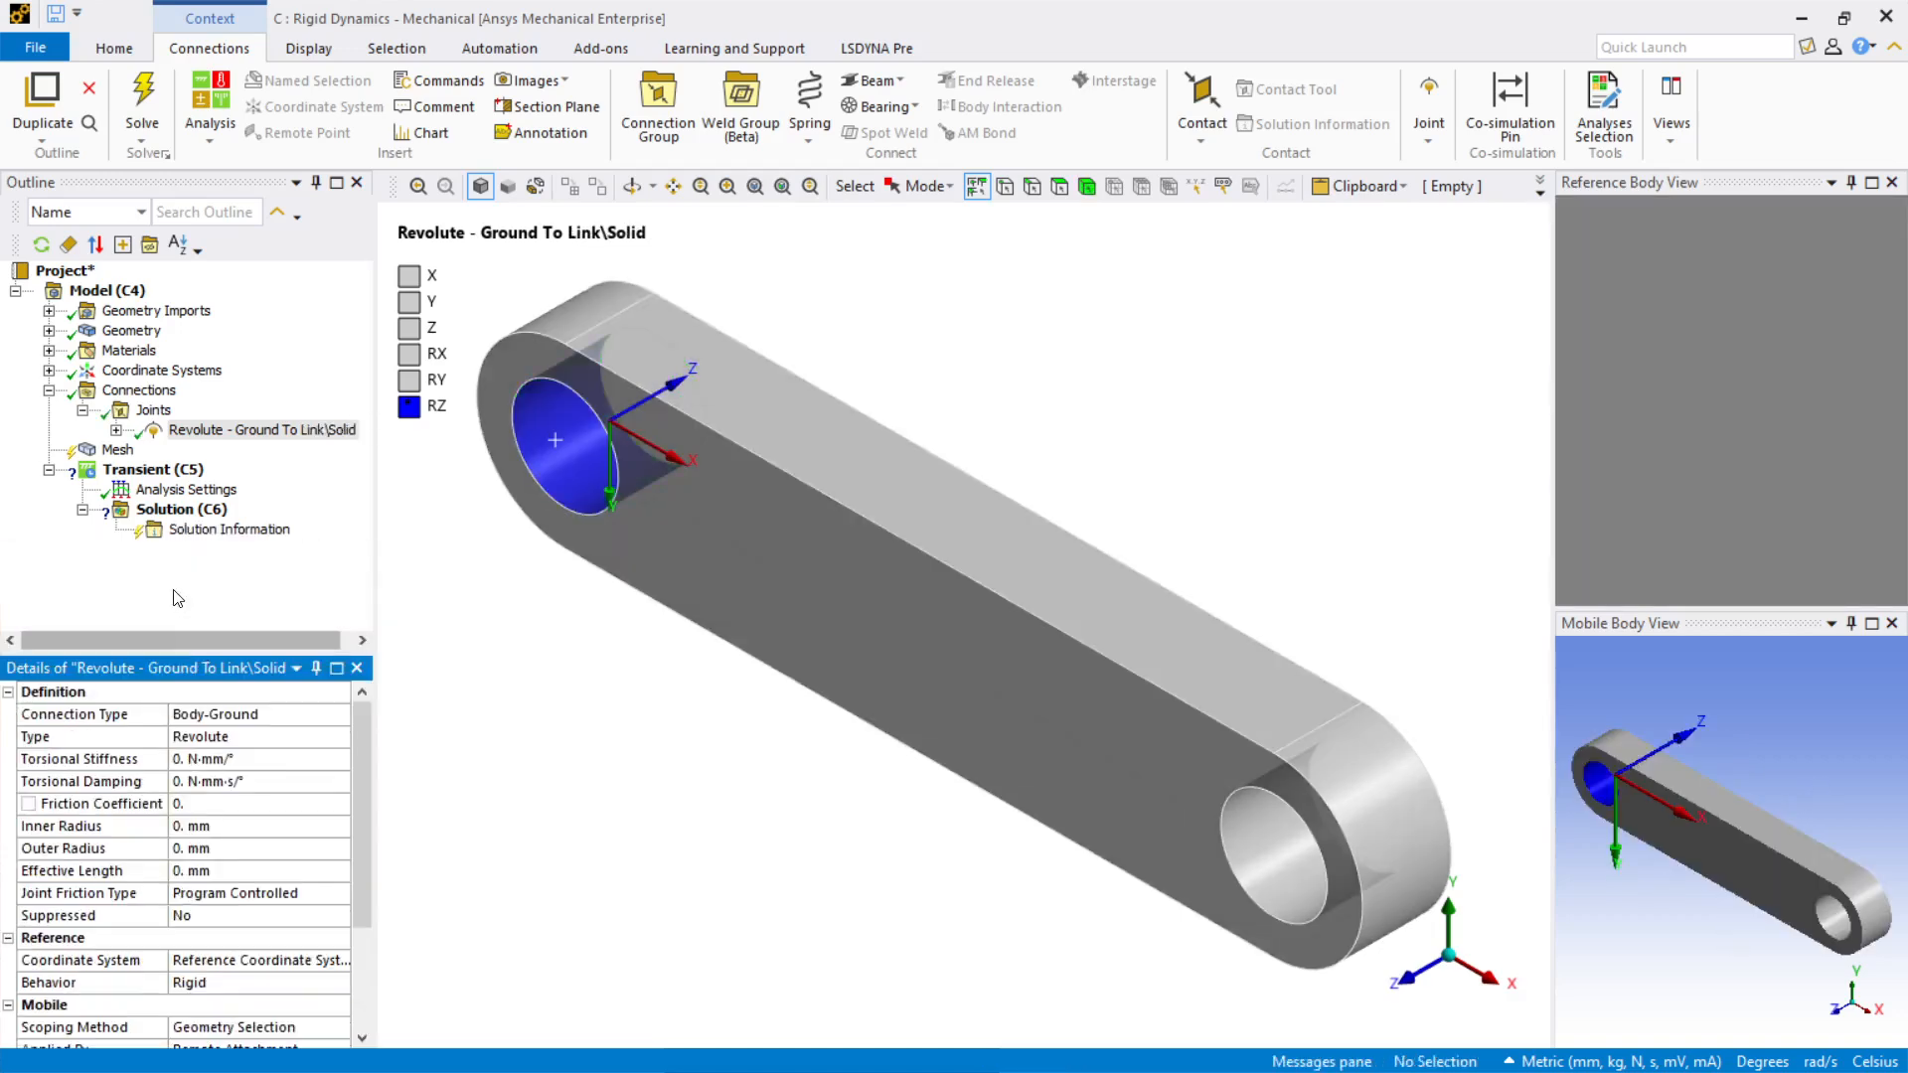
# Step: Add Standard Earth Gravity to the transient analysis and set its direction to -Y
pyautogui.click(149, 470)
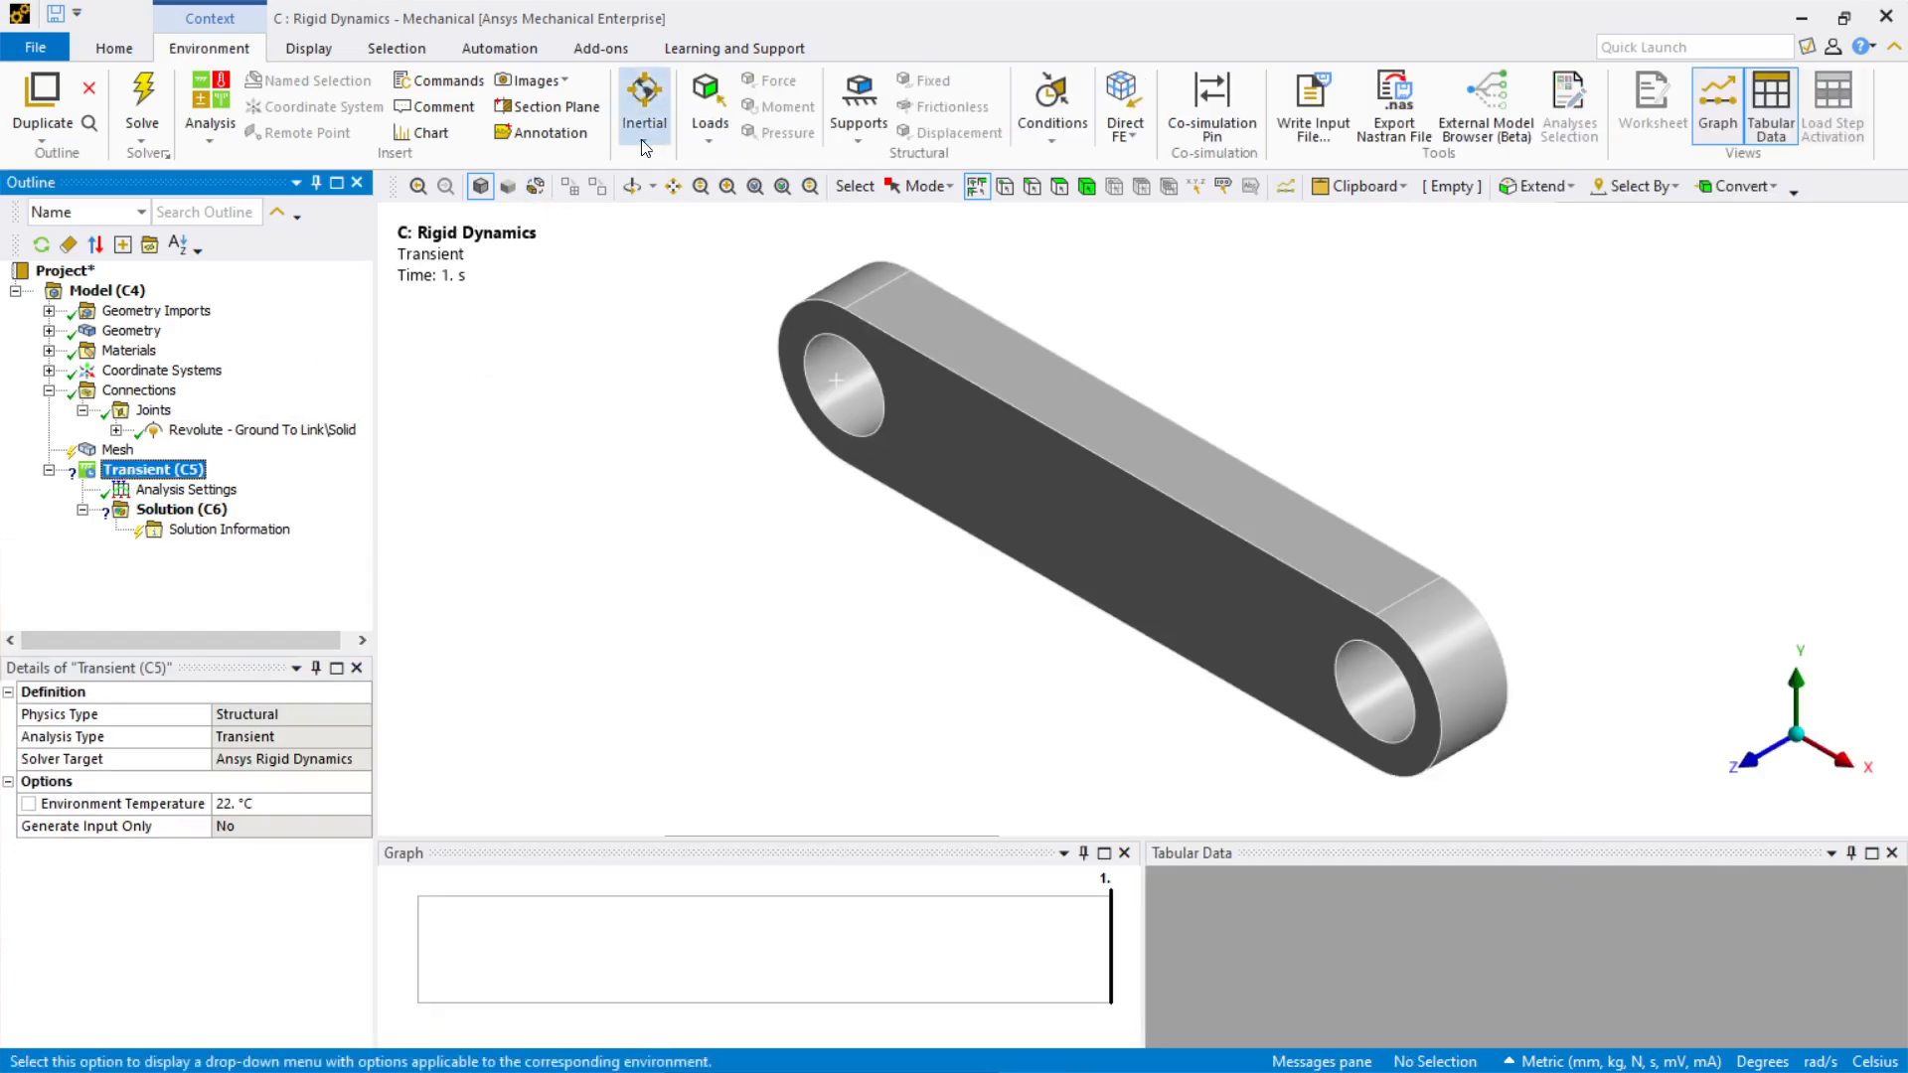
pyautogui.click(644, 115)
pyautogui.click(646, 187)
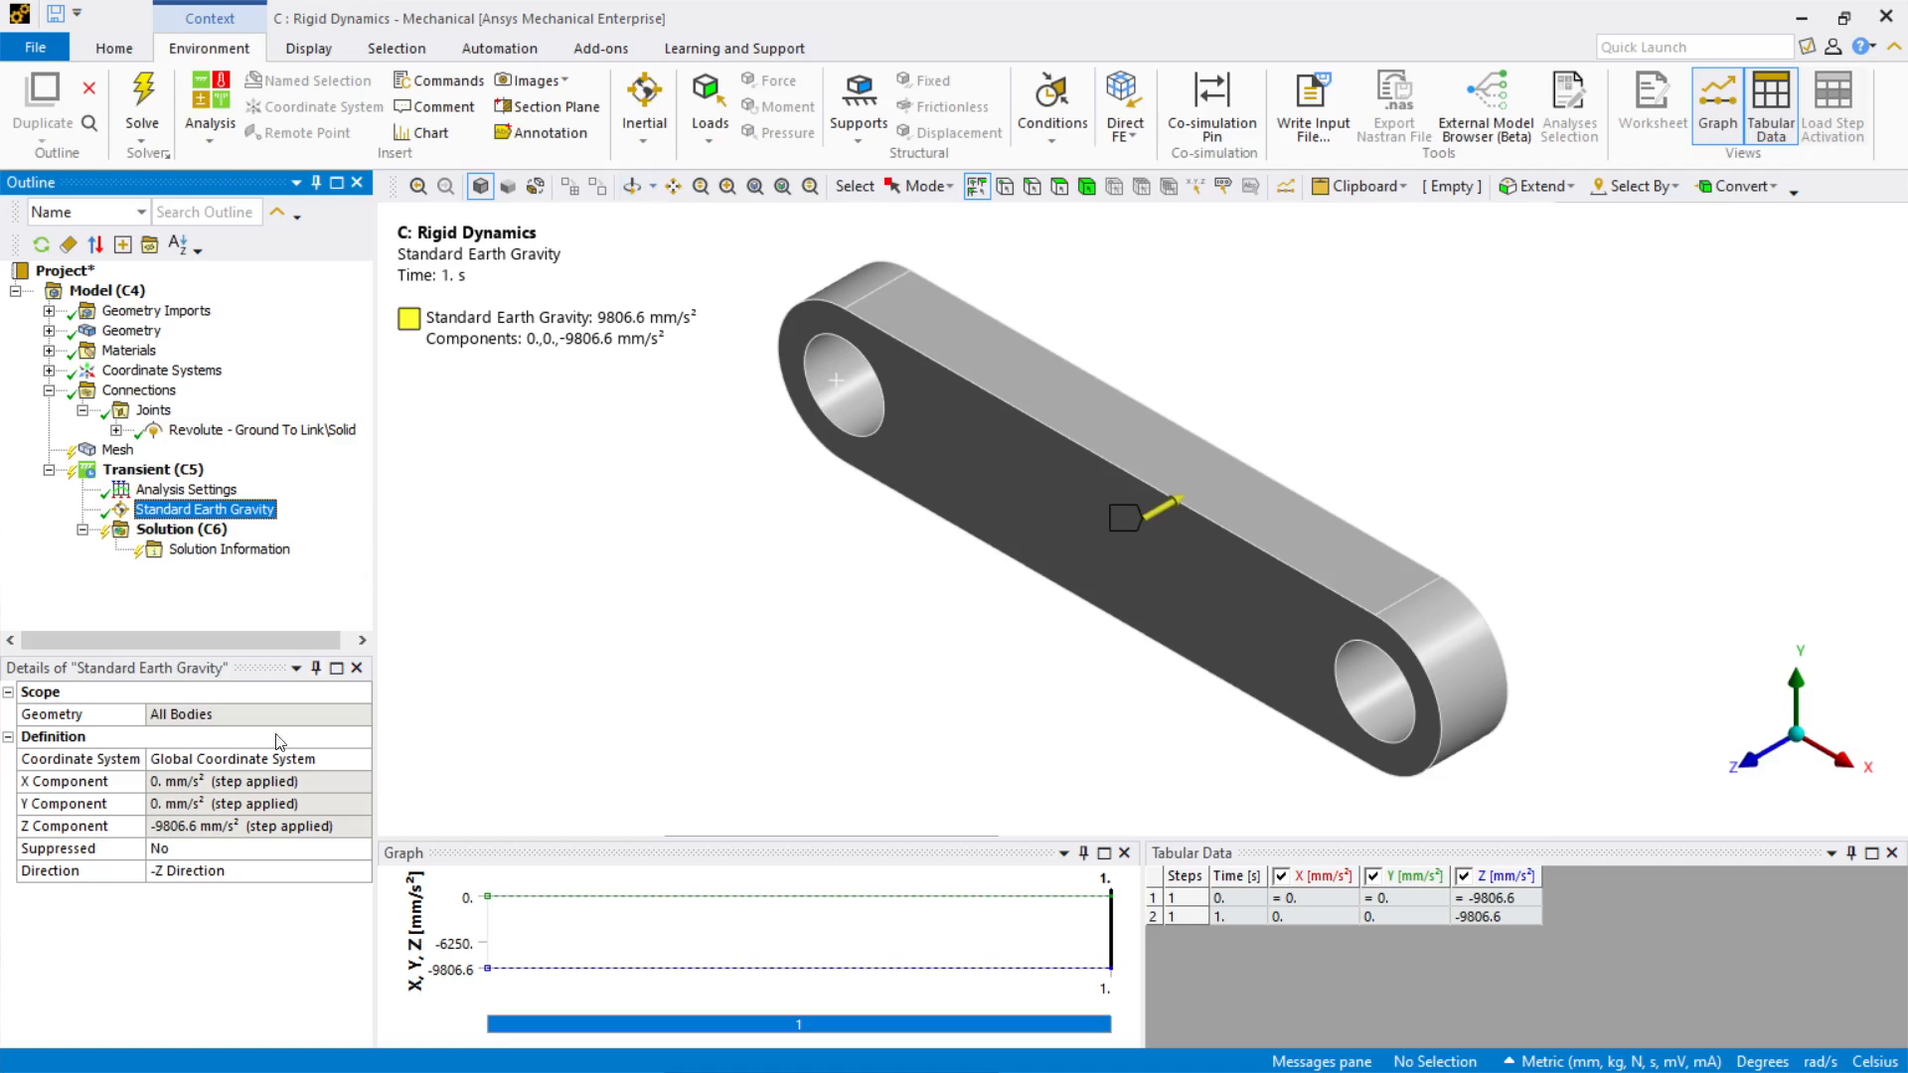
pyautogui.click(302, 870)
pyautogui.click(360, 871)
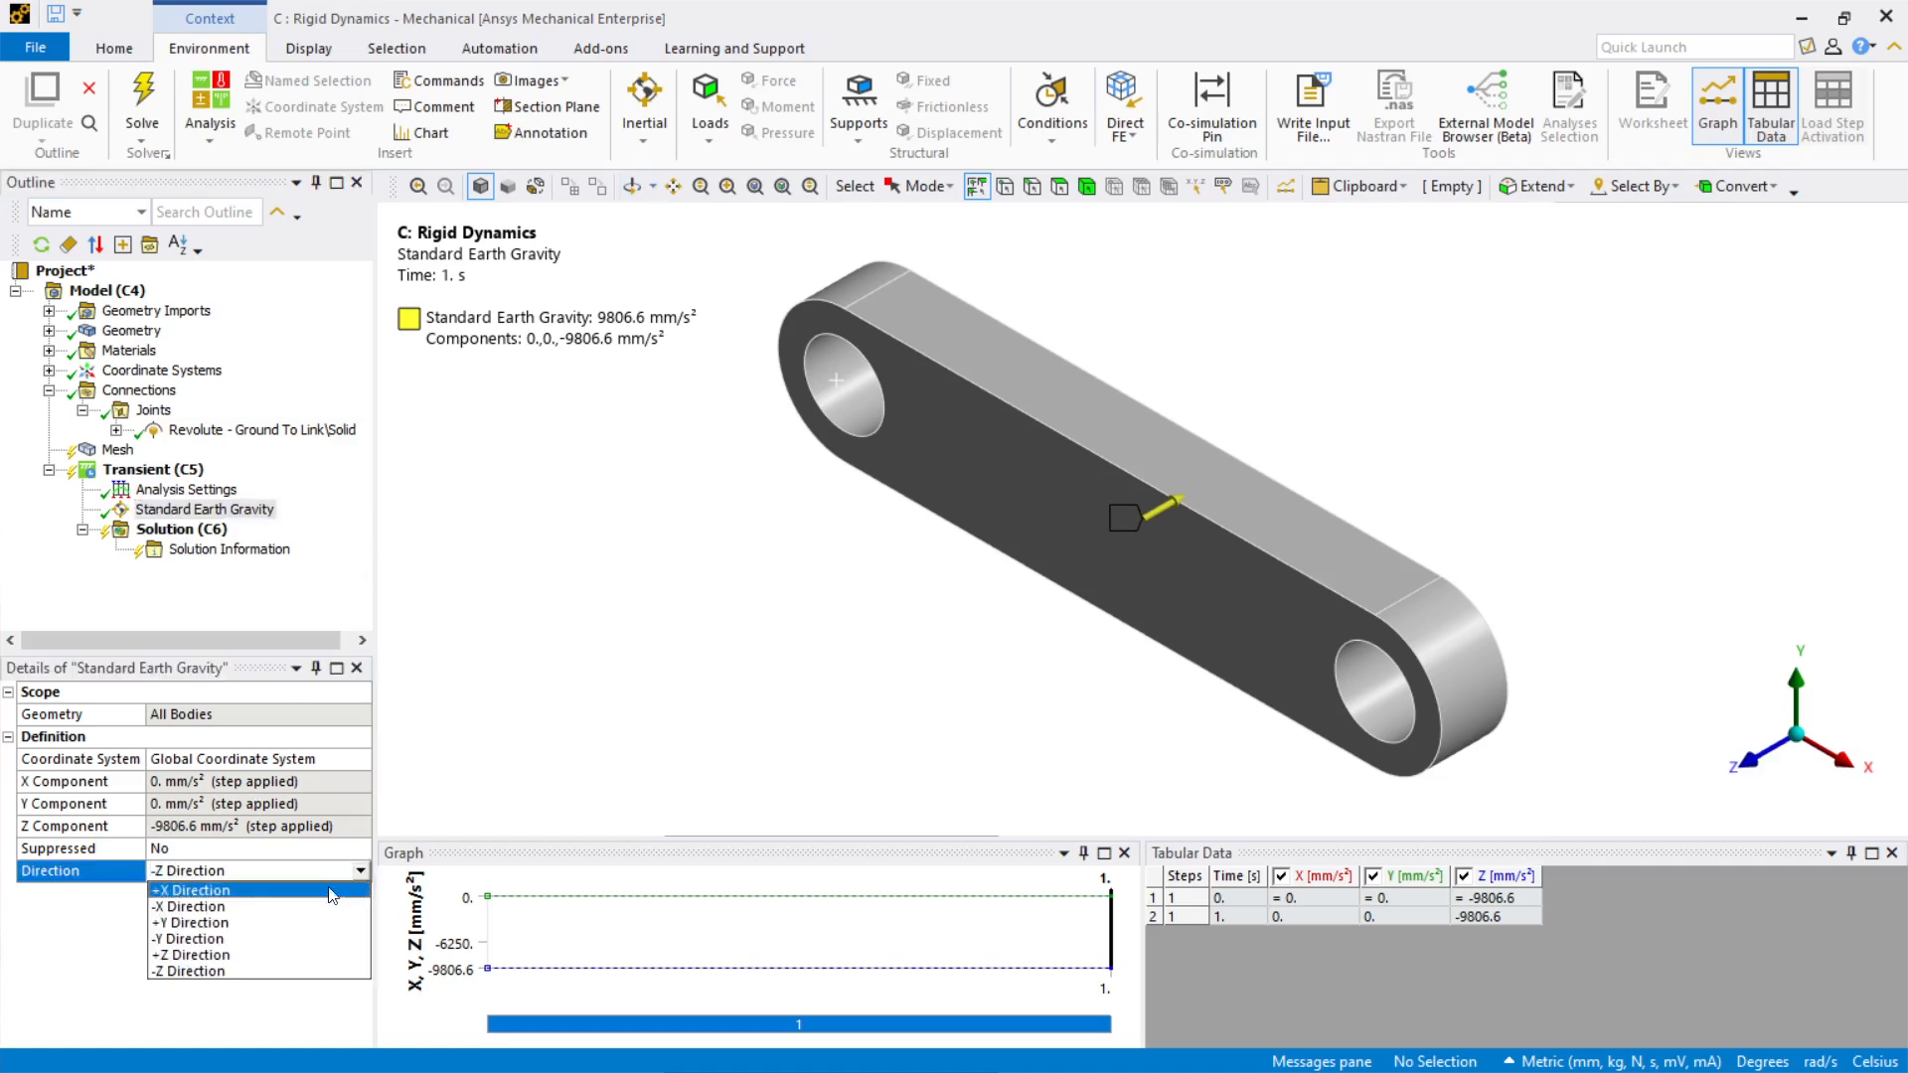
pyautogui.click(247, 939)
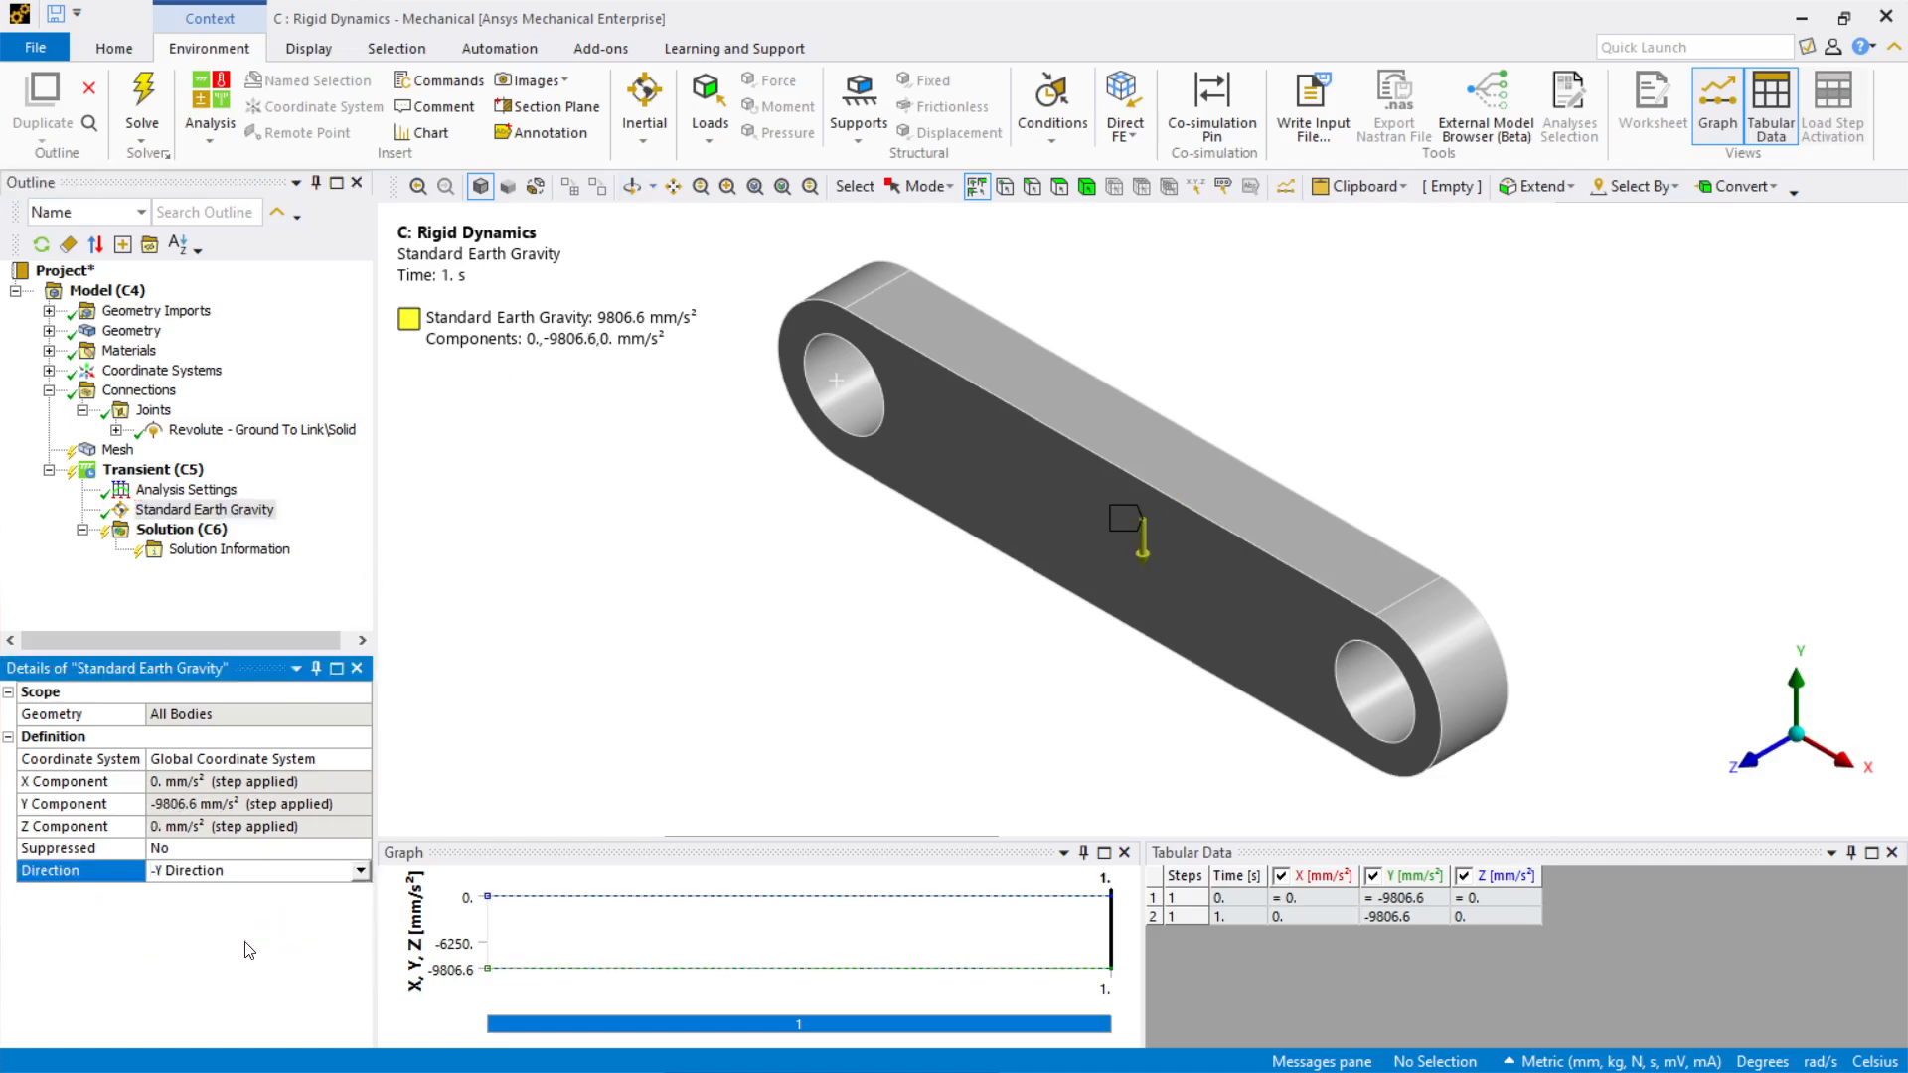
# Step: Add a Total Deformation result and a joint probe for the revolute joint to the solution
pyautogui.rightClick(173, 530)
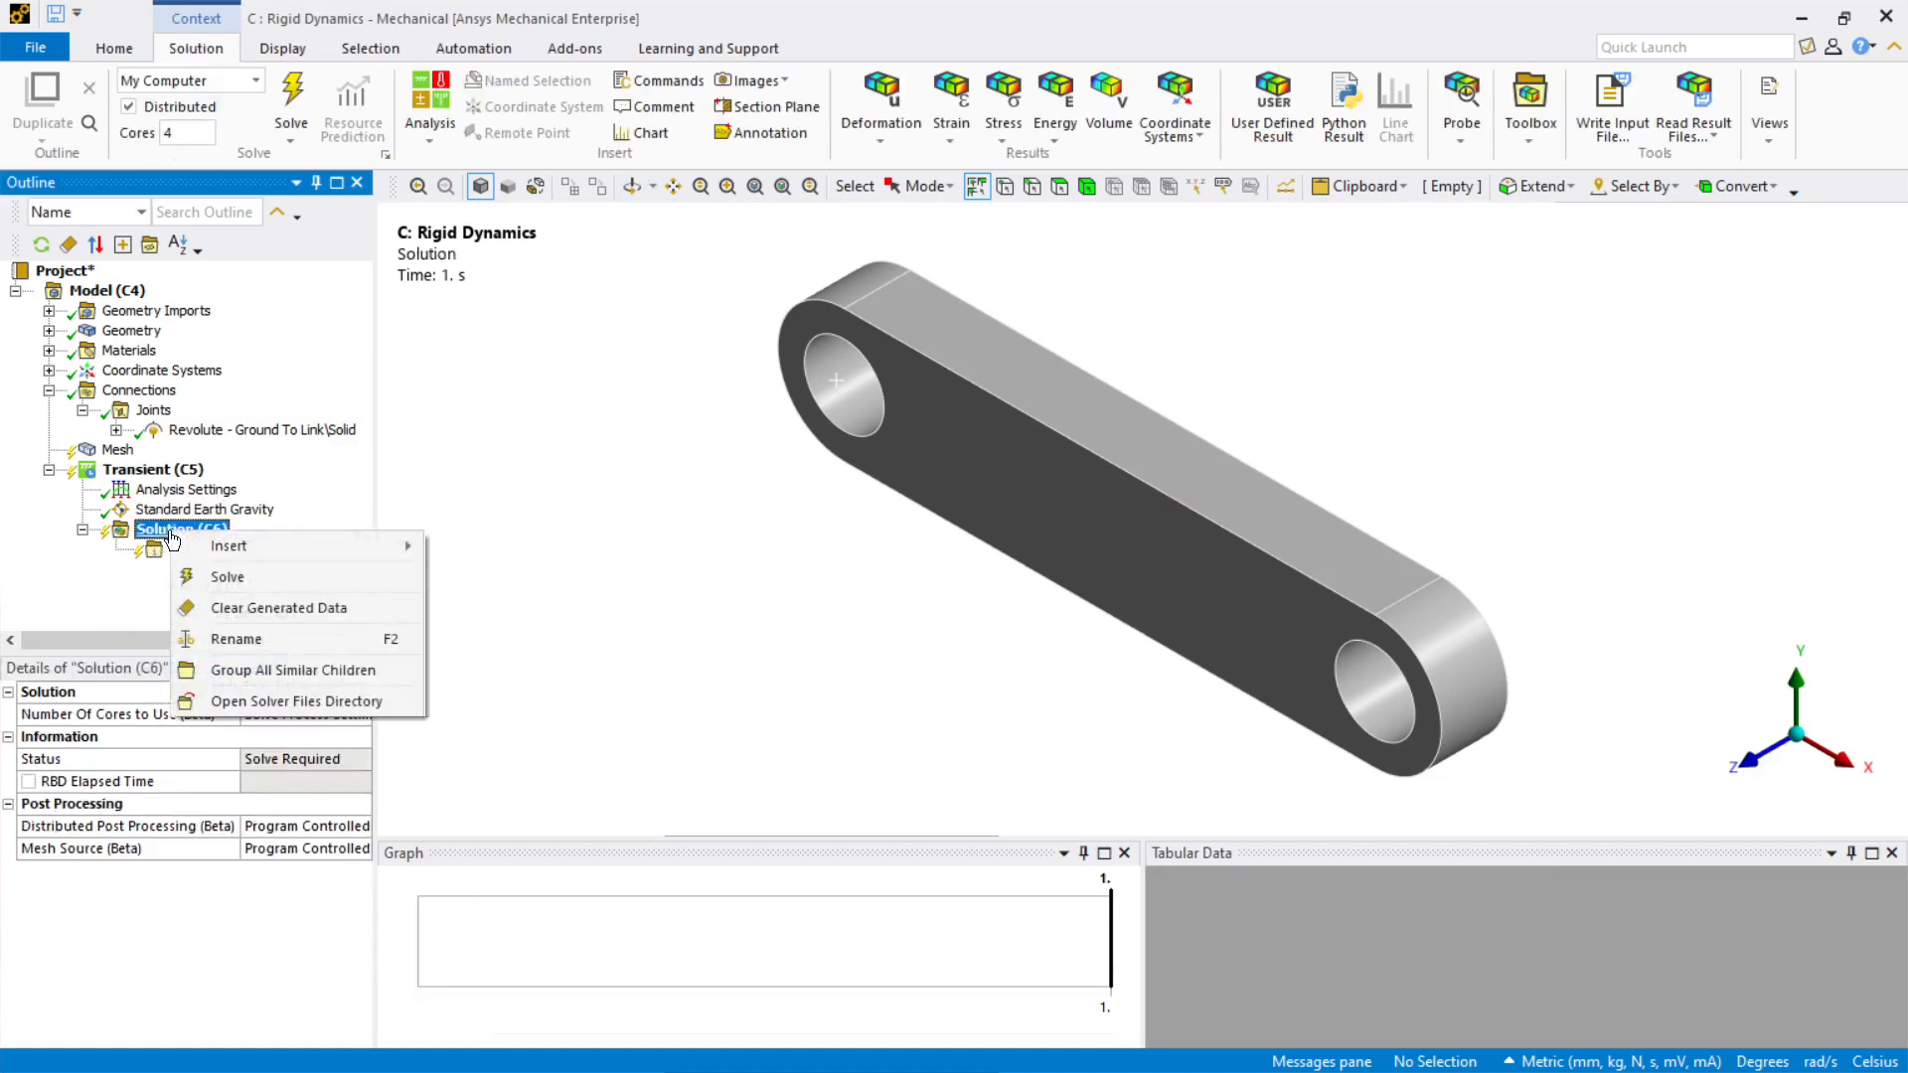
pyautogui.moveTo(263, 558)
pyautogui.moveTo(537, 553)
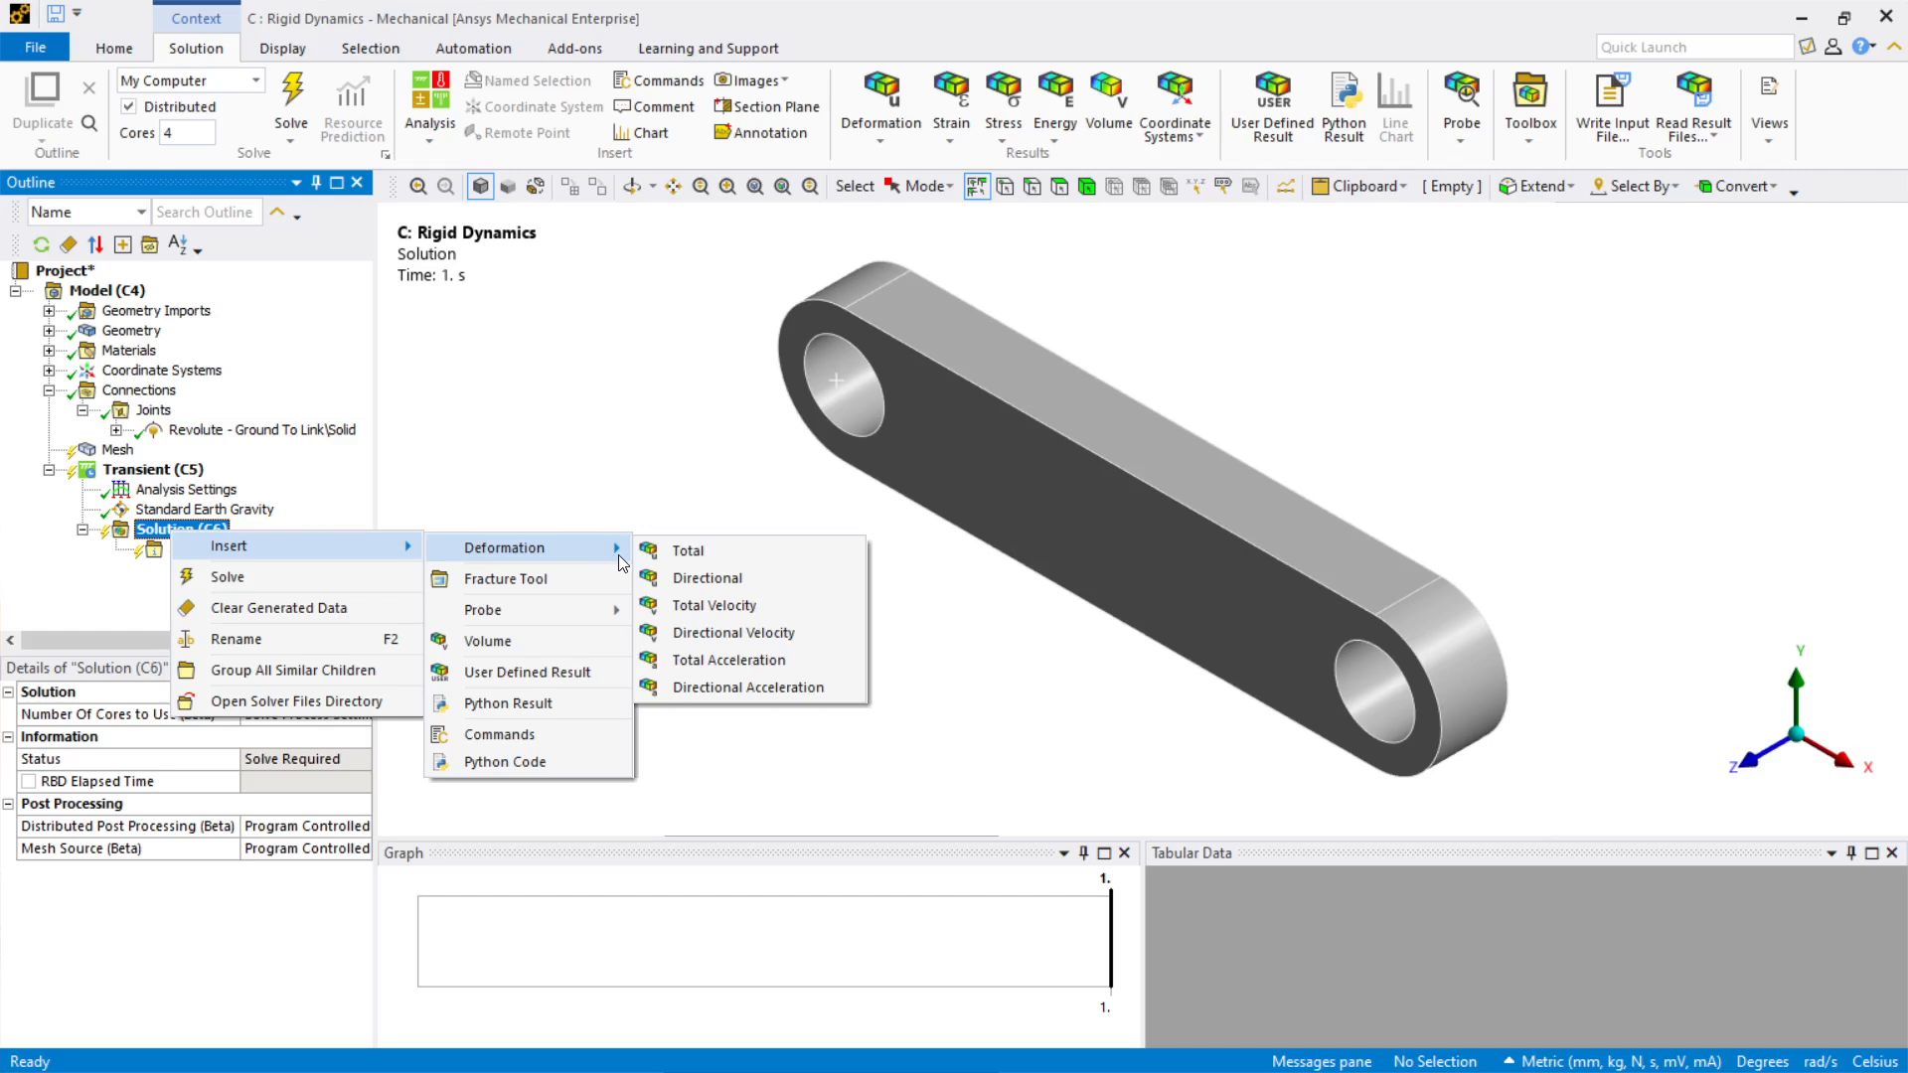
pyautogui.click(686, 548)
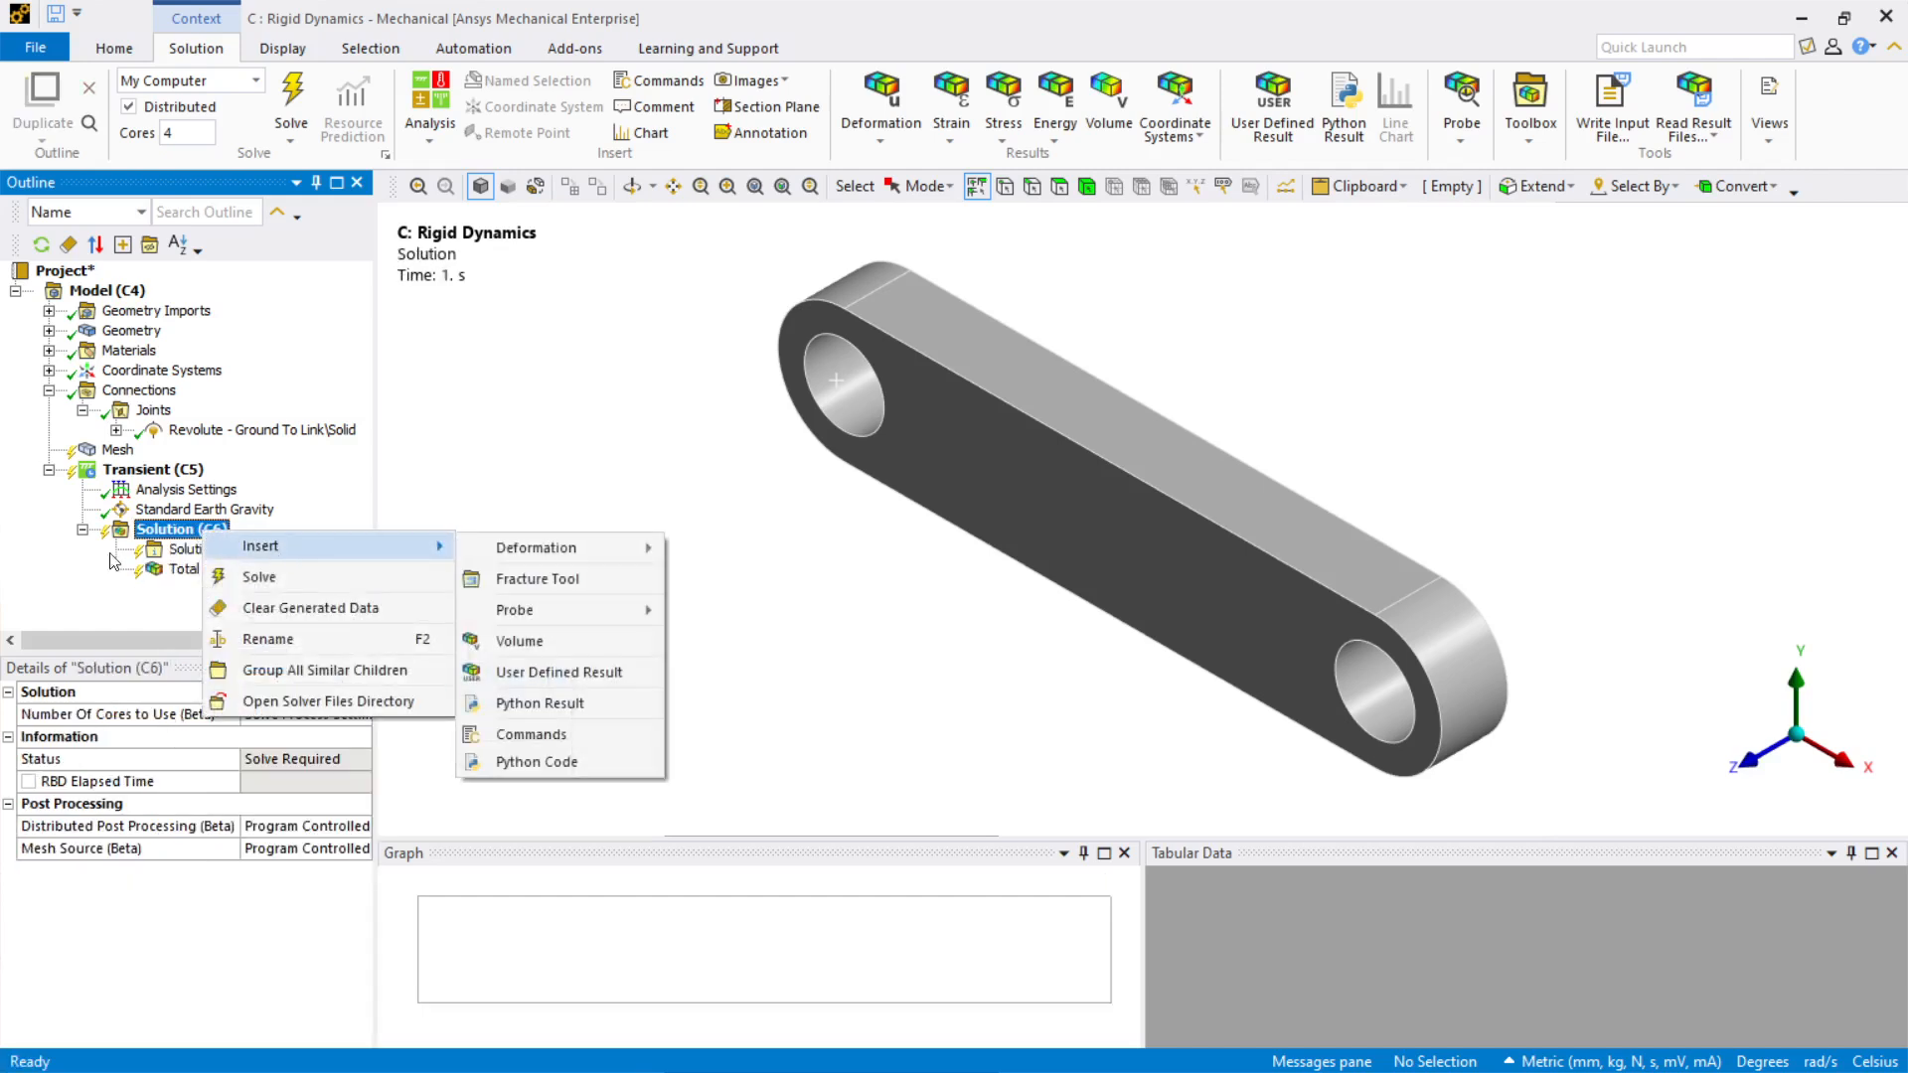
pyautogui.click(62, 582)
pyautogui.click(210, 432)
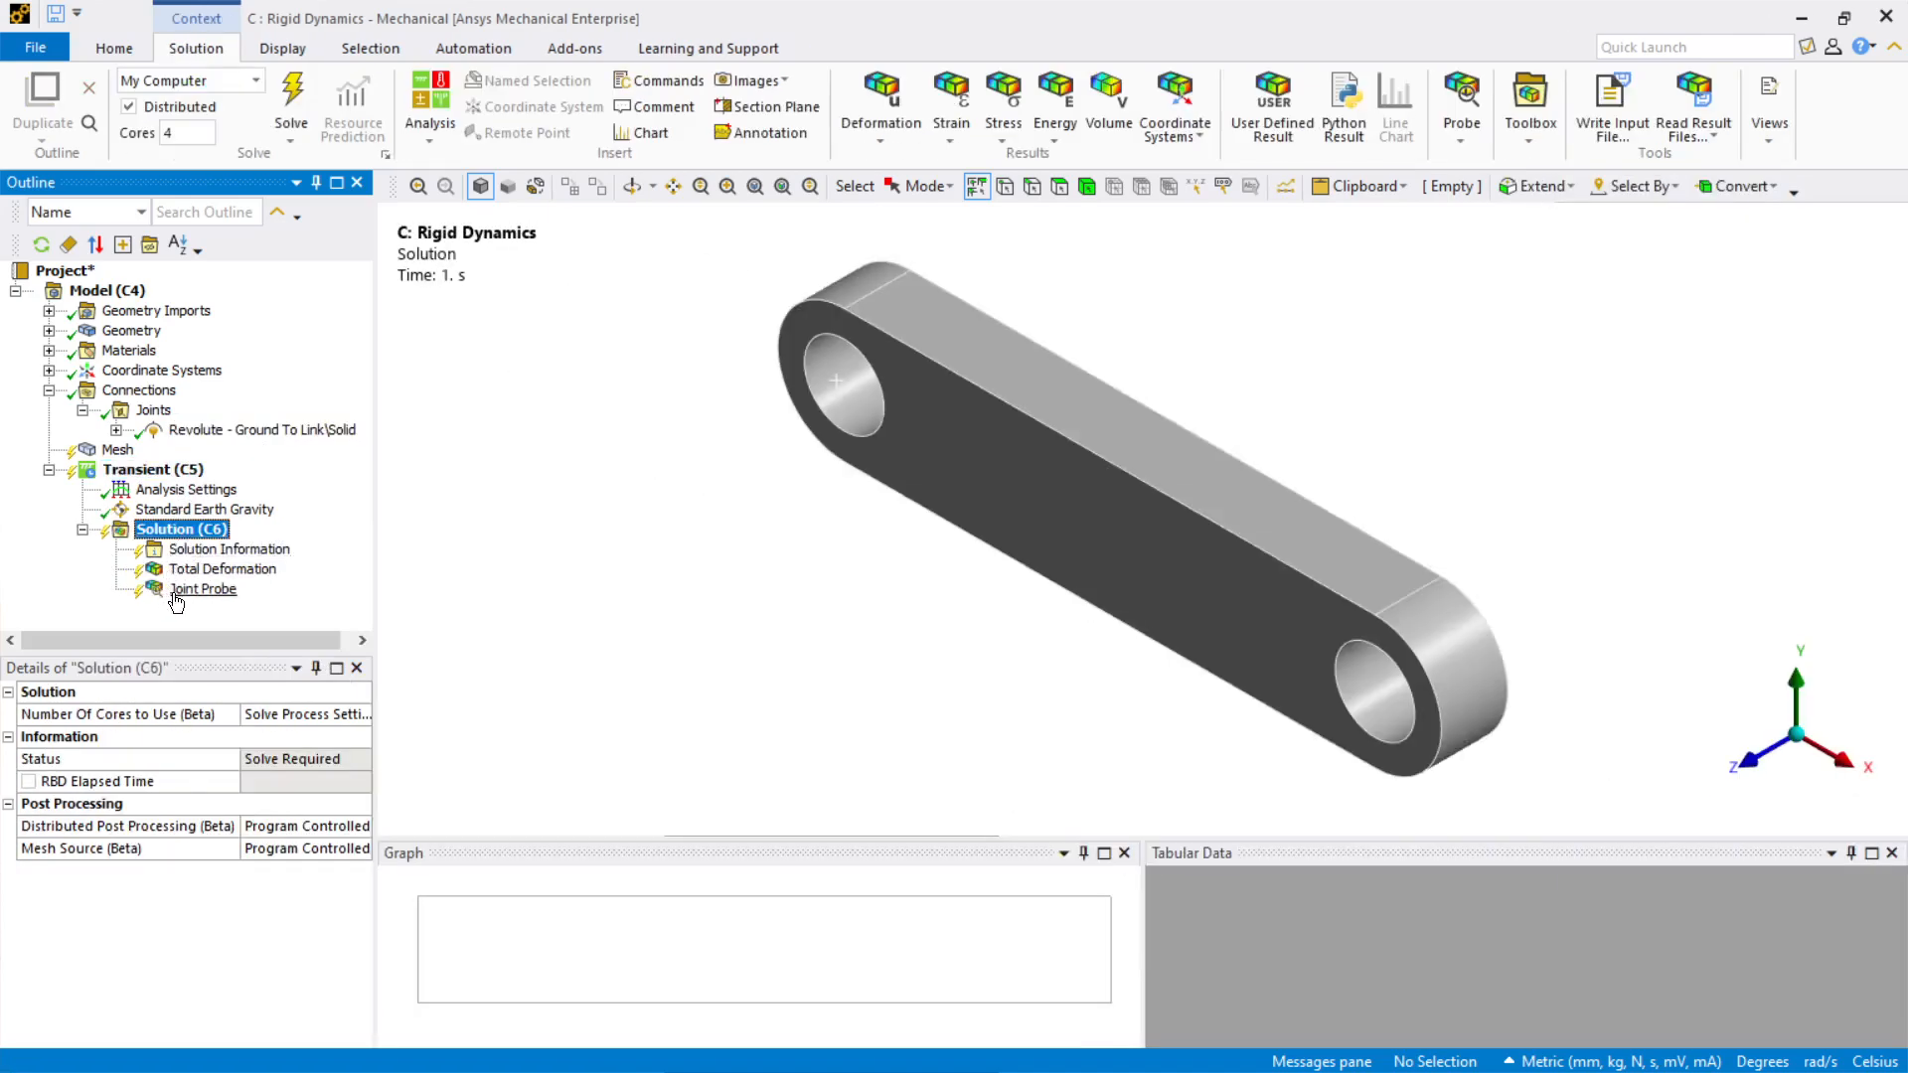
# Step: Review the joint probe's settings and solve the rigid dynamics analysis
pyautogui.click(176, 592)
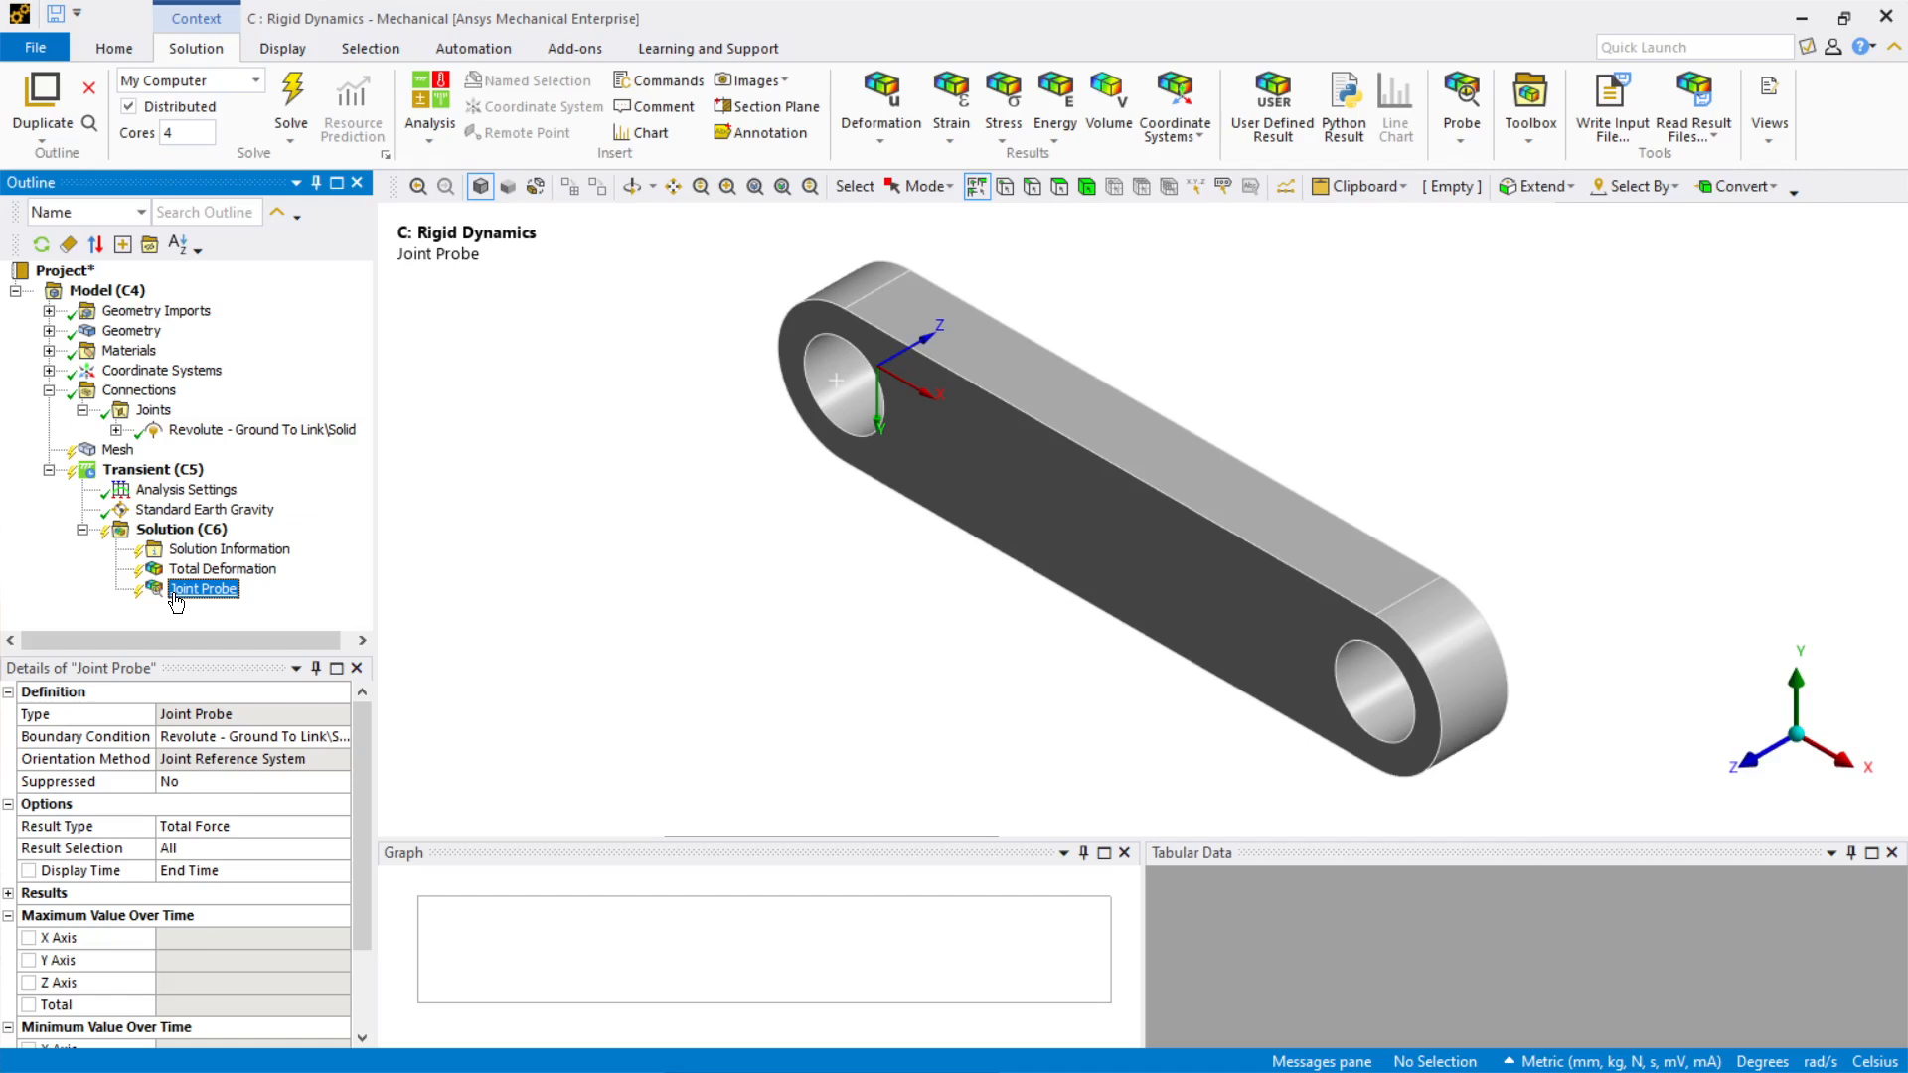
pyautogui.rightClick(151, 534)
pyautogui.click(180, 580)
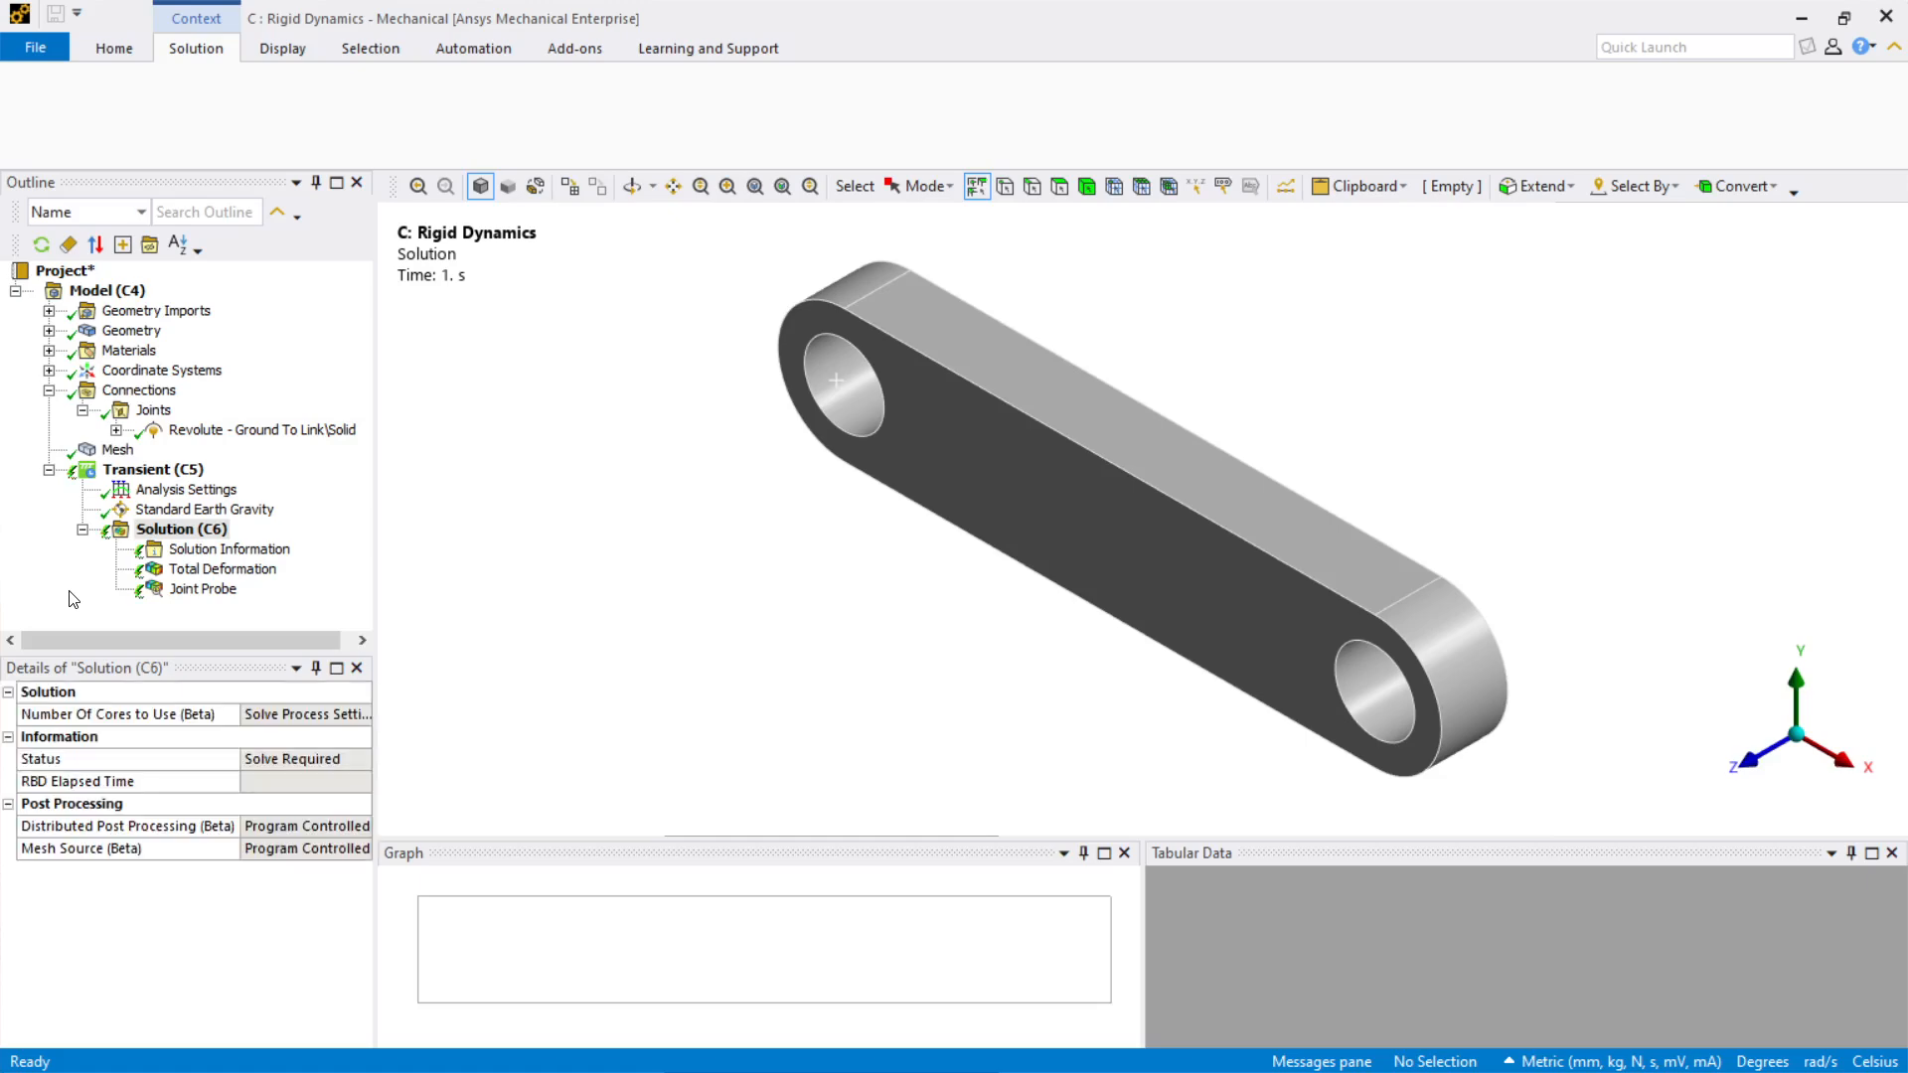
# Step: Play the total deformation animation of the swinging link and examine the joint probe's force curves in an enlarged graph
pyautogui.click(184, 573)
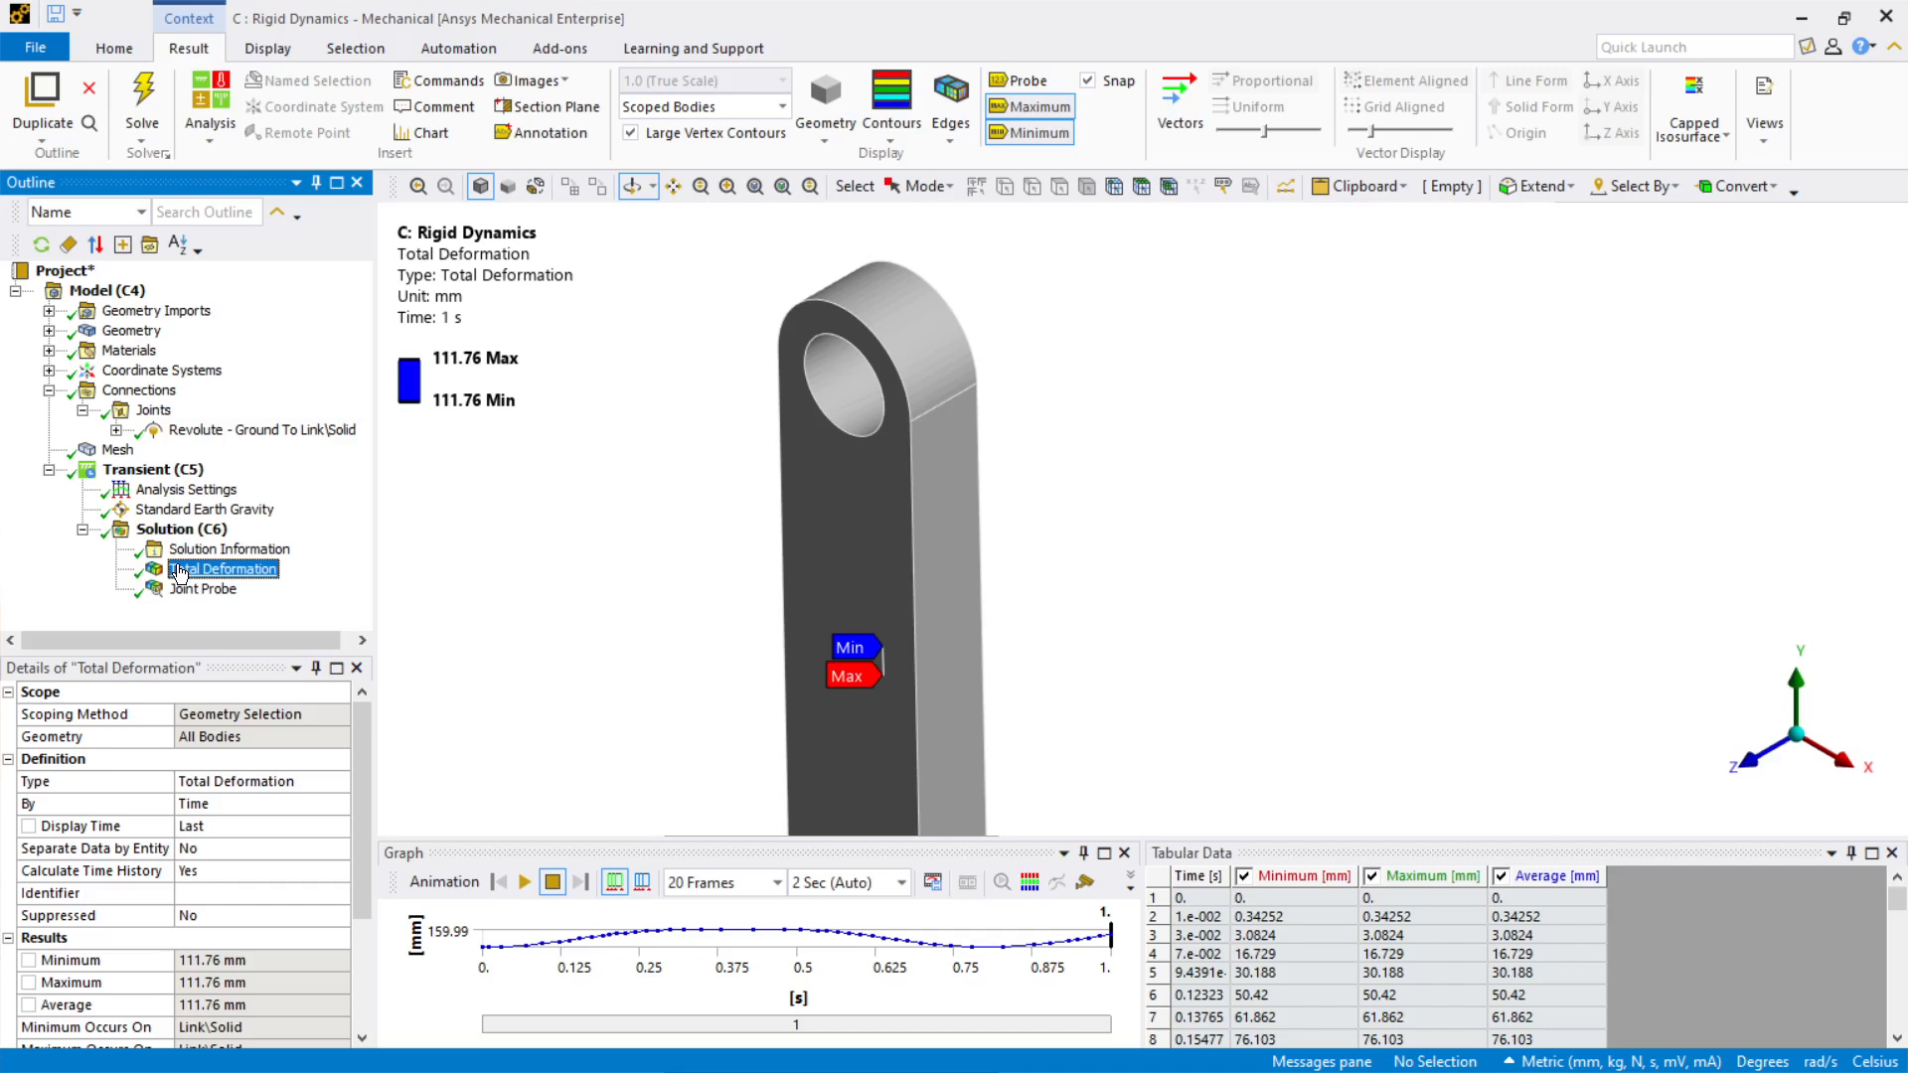
pyautogui.click(525, 883)
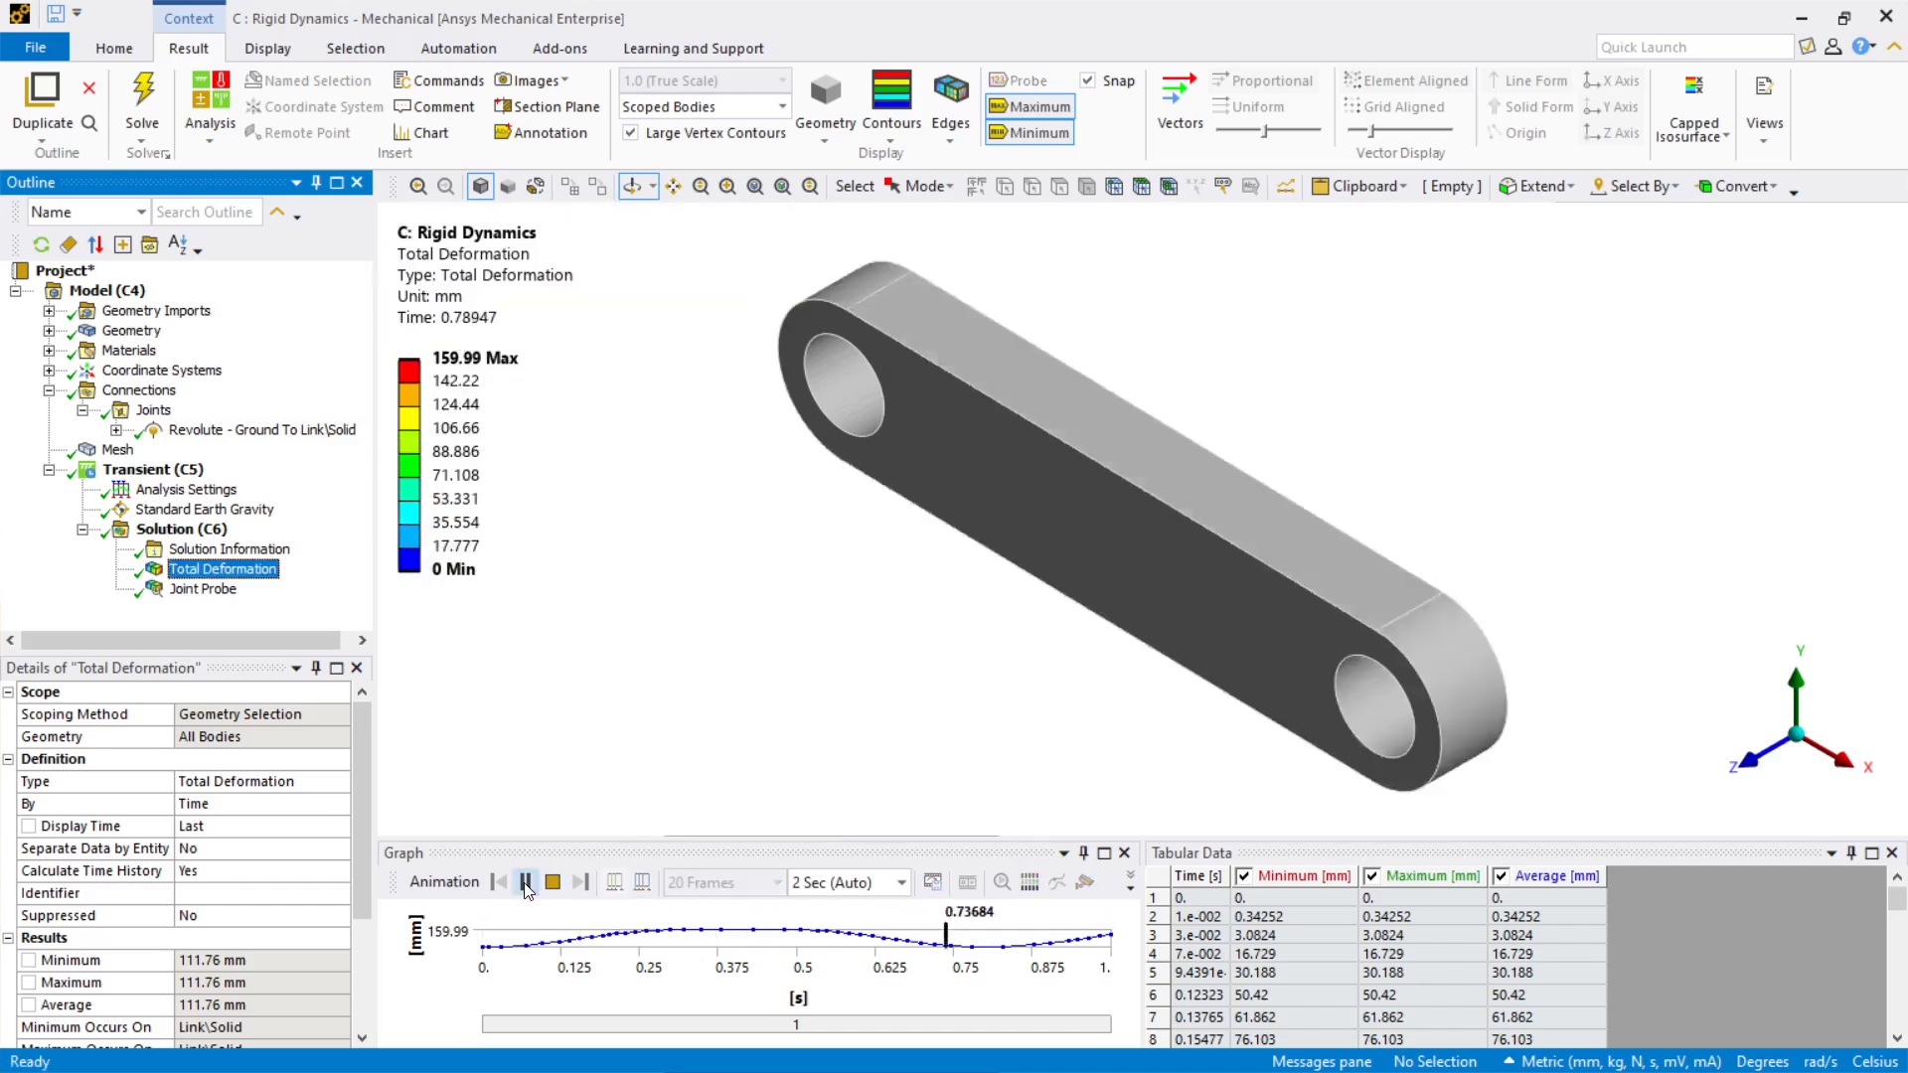
pyautogui.click(526, 883)
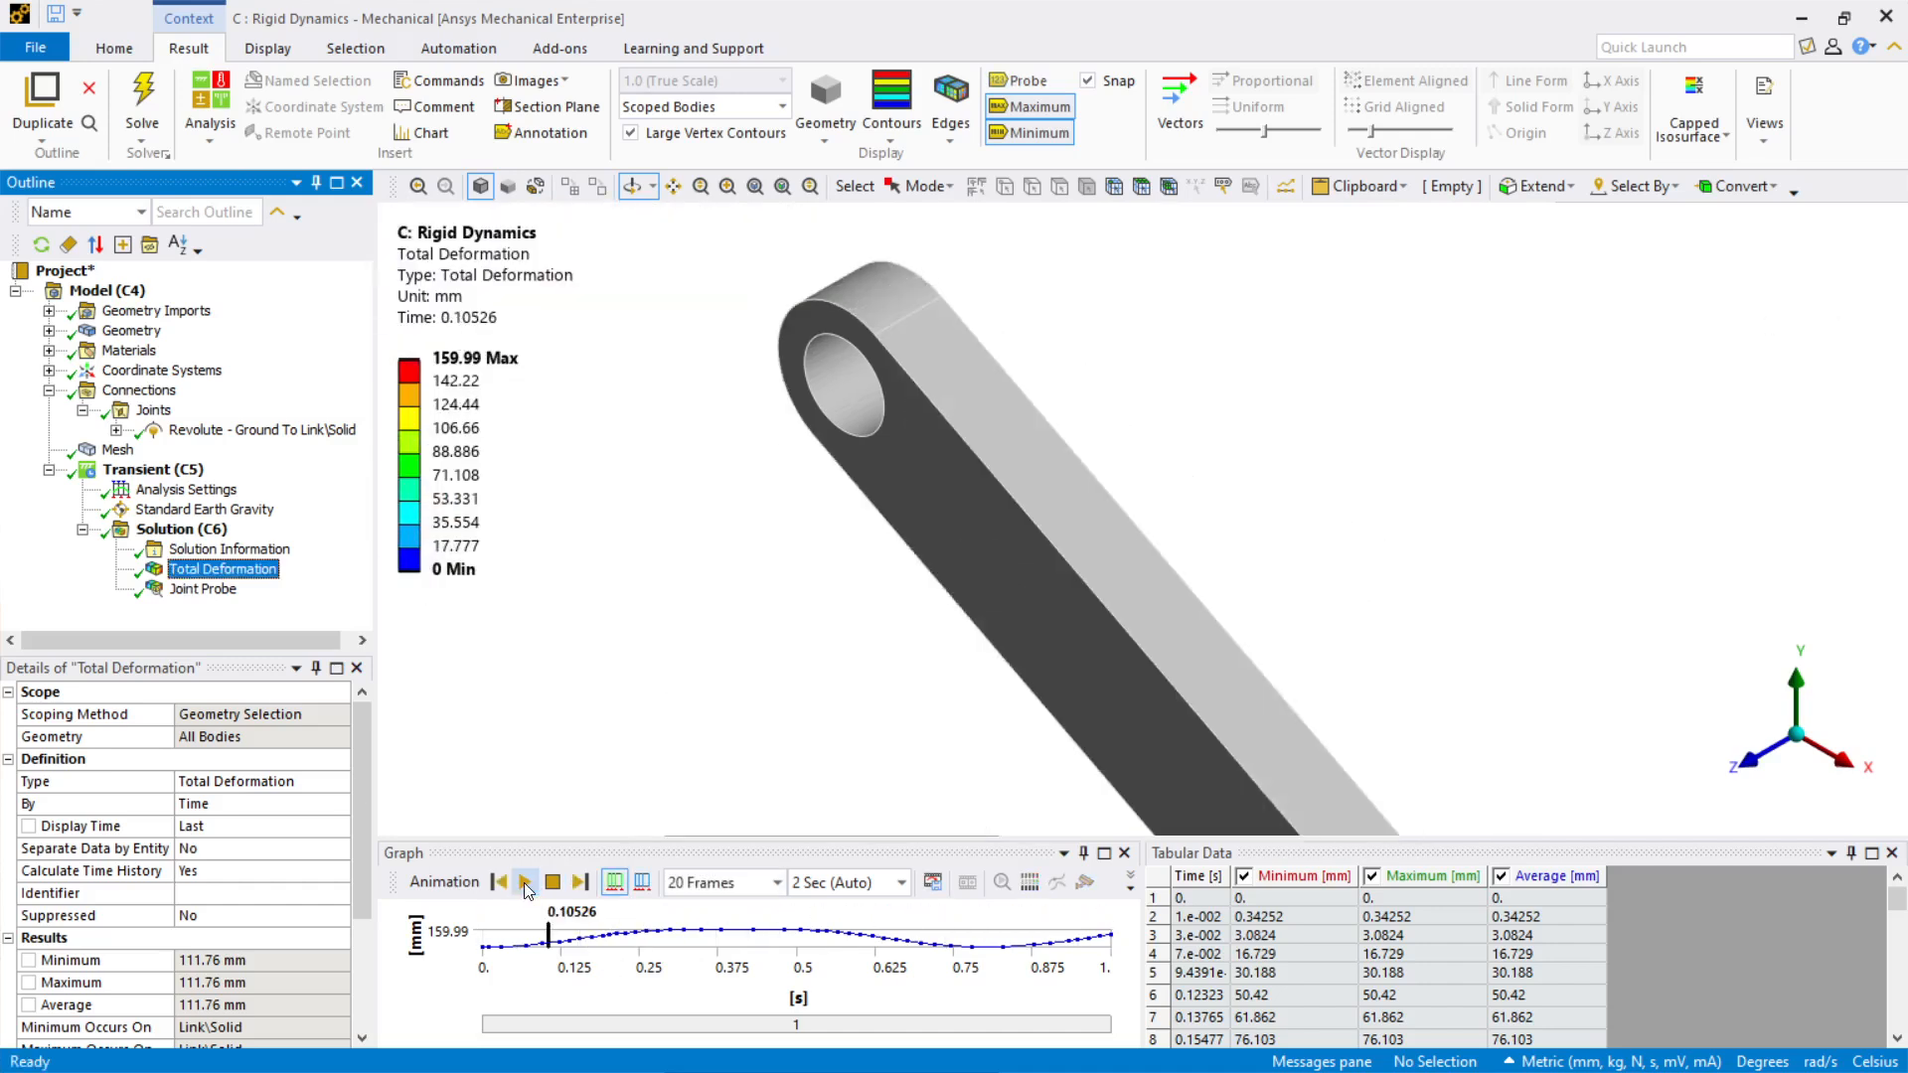
pyautogui.click(217, 592)
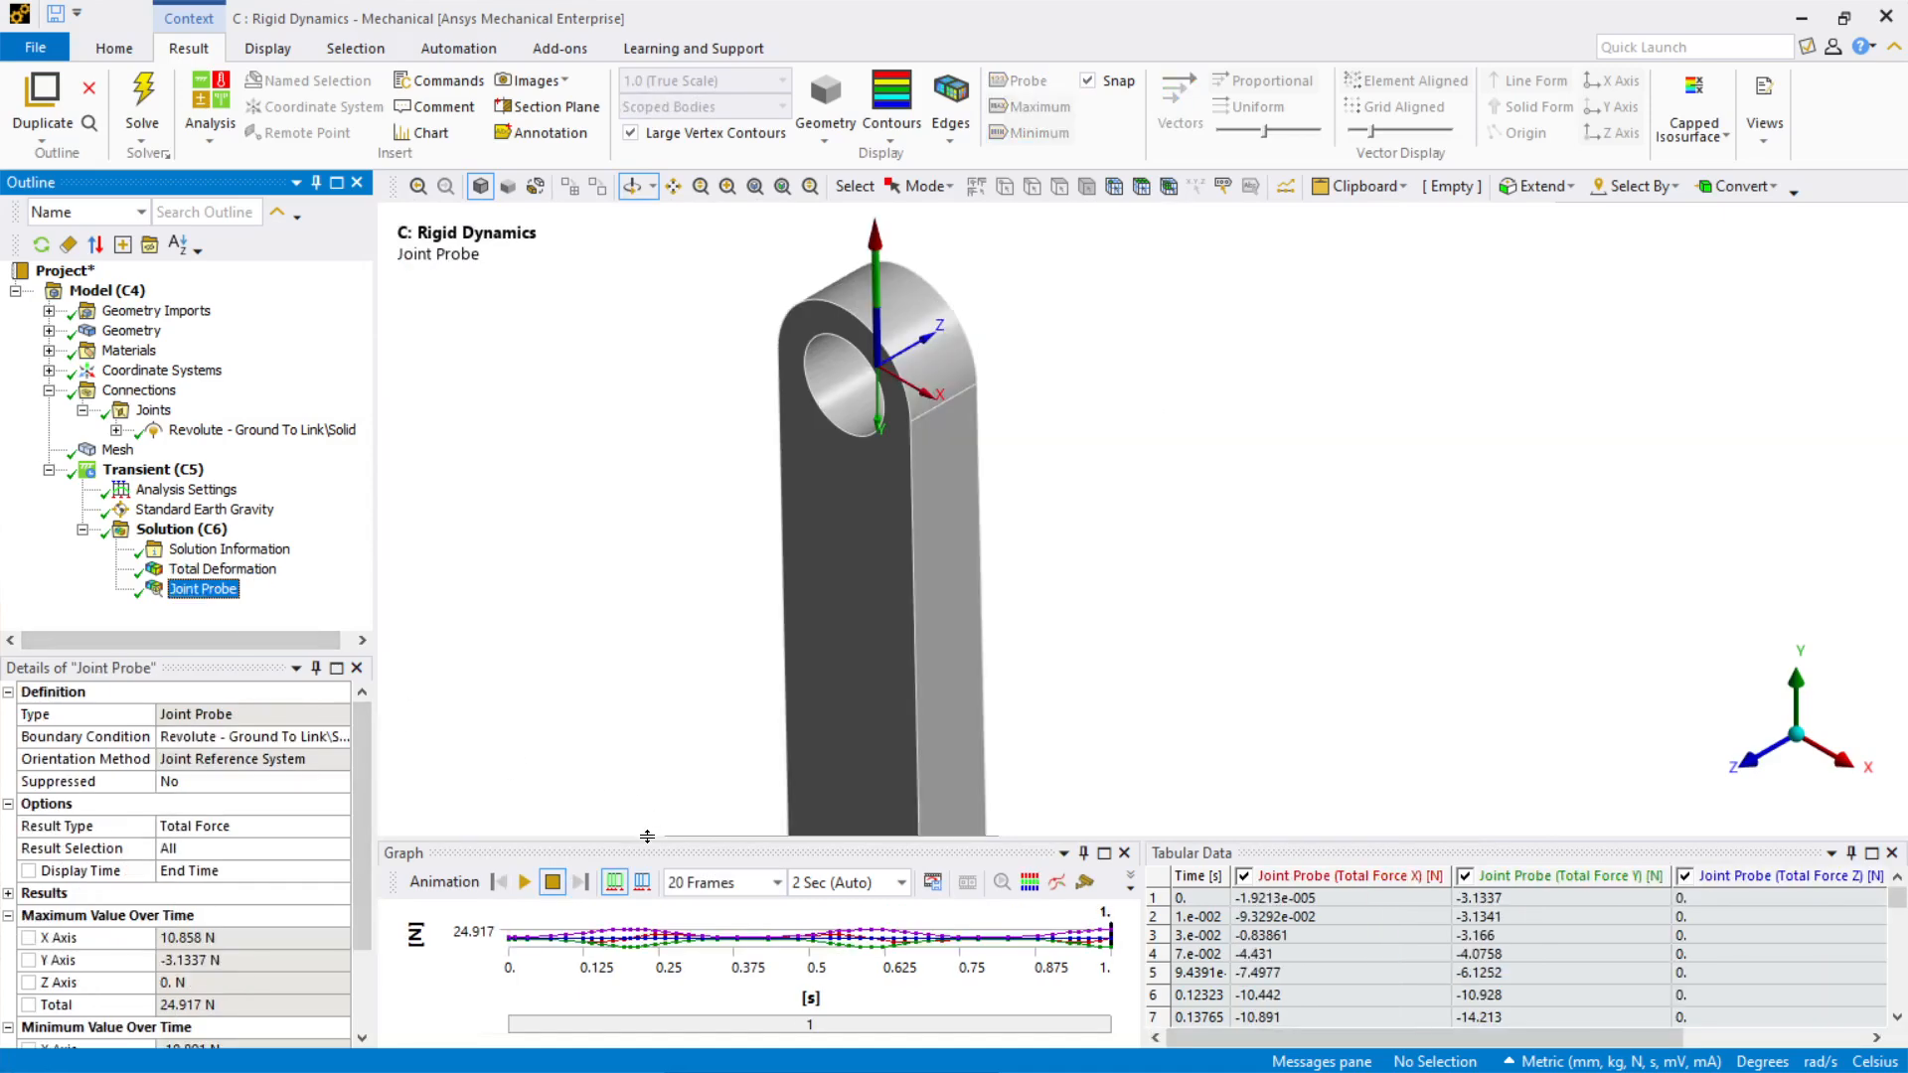
pyautogui.moveTo(644, 840); pyautogui.dragTo(679, 484)
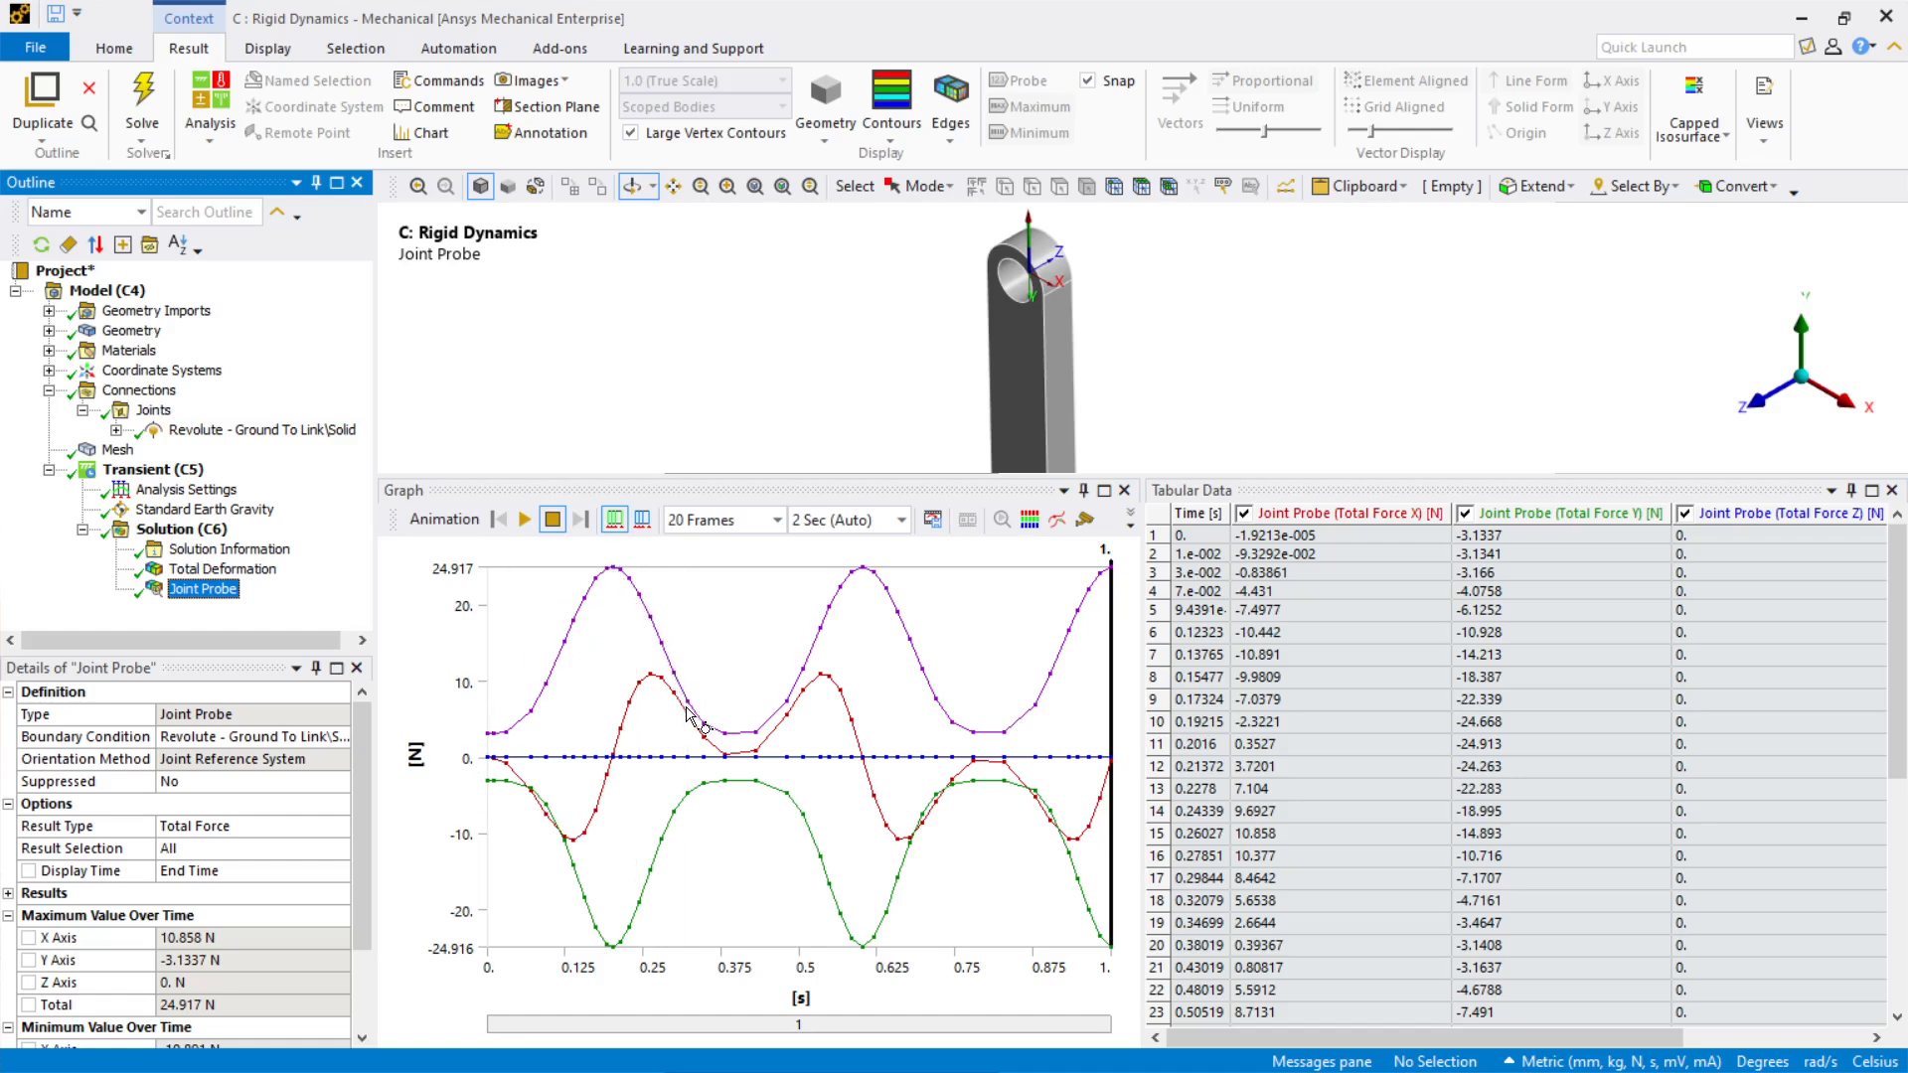
# Step: Return to the Workbench project schematic and add a standalone Static Structural system beside the new Rigid Dynamics system
pyautogui.click(1809, 20)
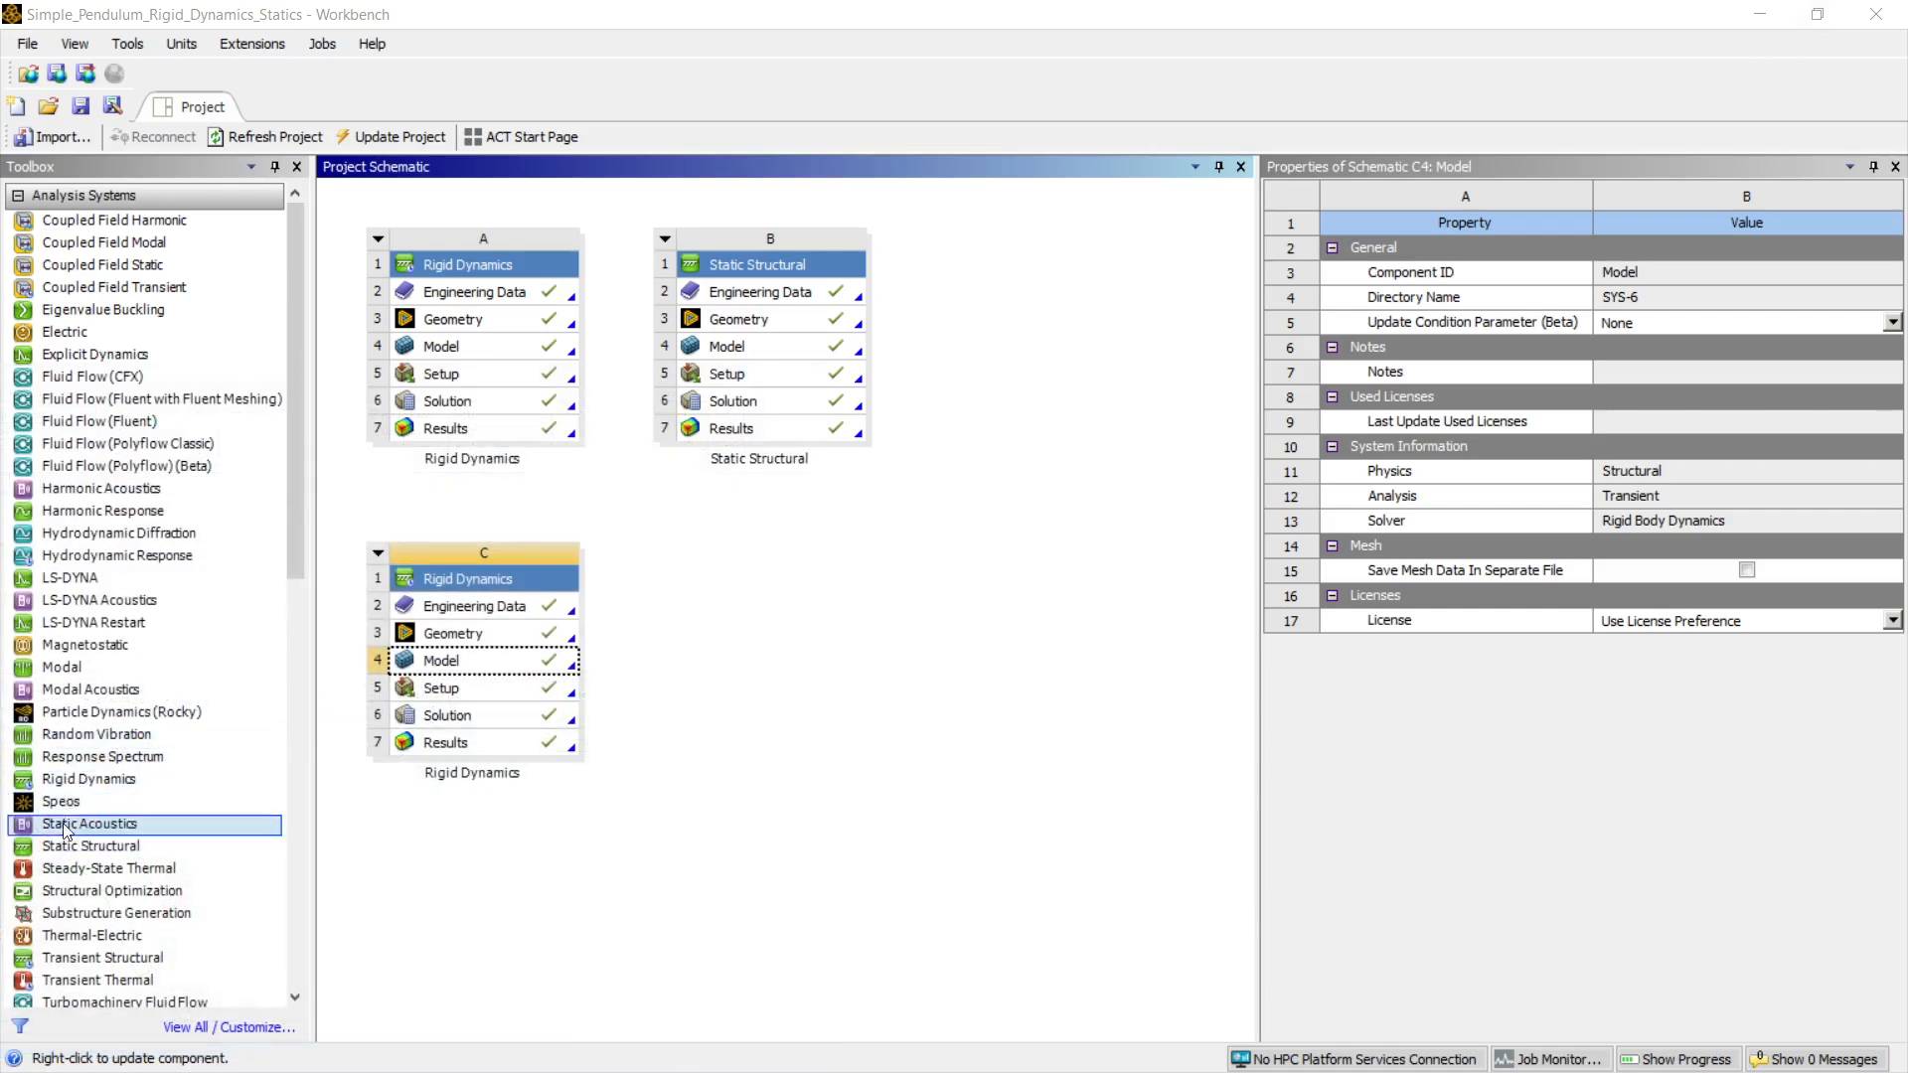
pyautogui.moveTo(70, 850); pyautogui.dragTo(703, 618)
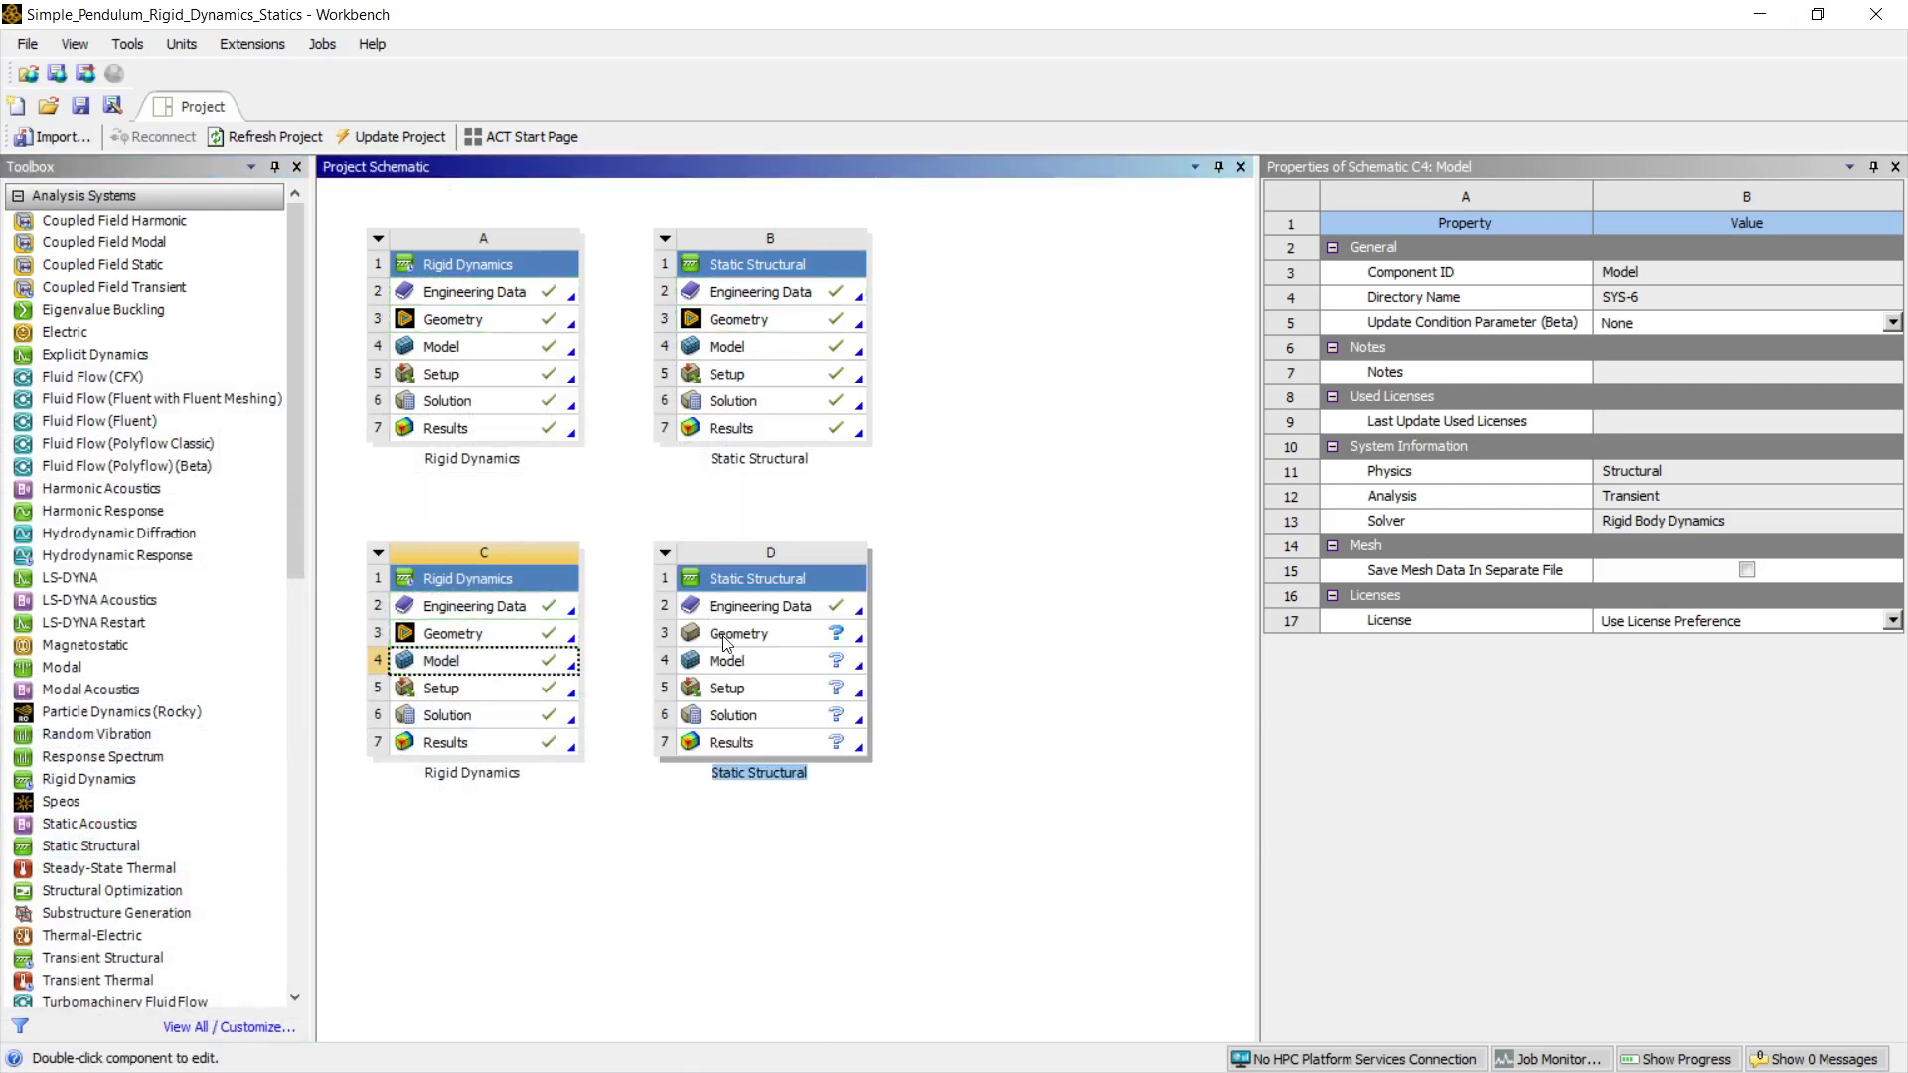
# Step: Share the second Rigid Dynamics system's geometry with the new Static Structural system and open that system's model in Mechanical
pyautogui.click(725, 642)
pyautogui.rightClick(724, 637)
pyautogui.click(517, 646)
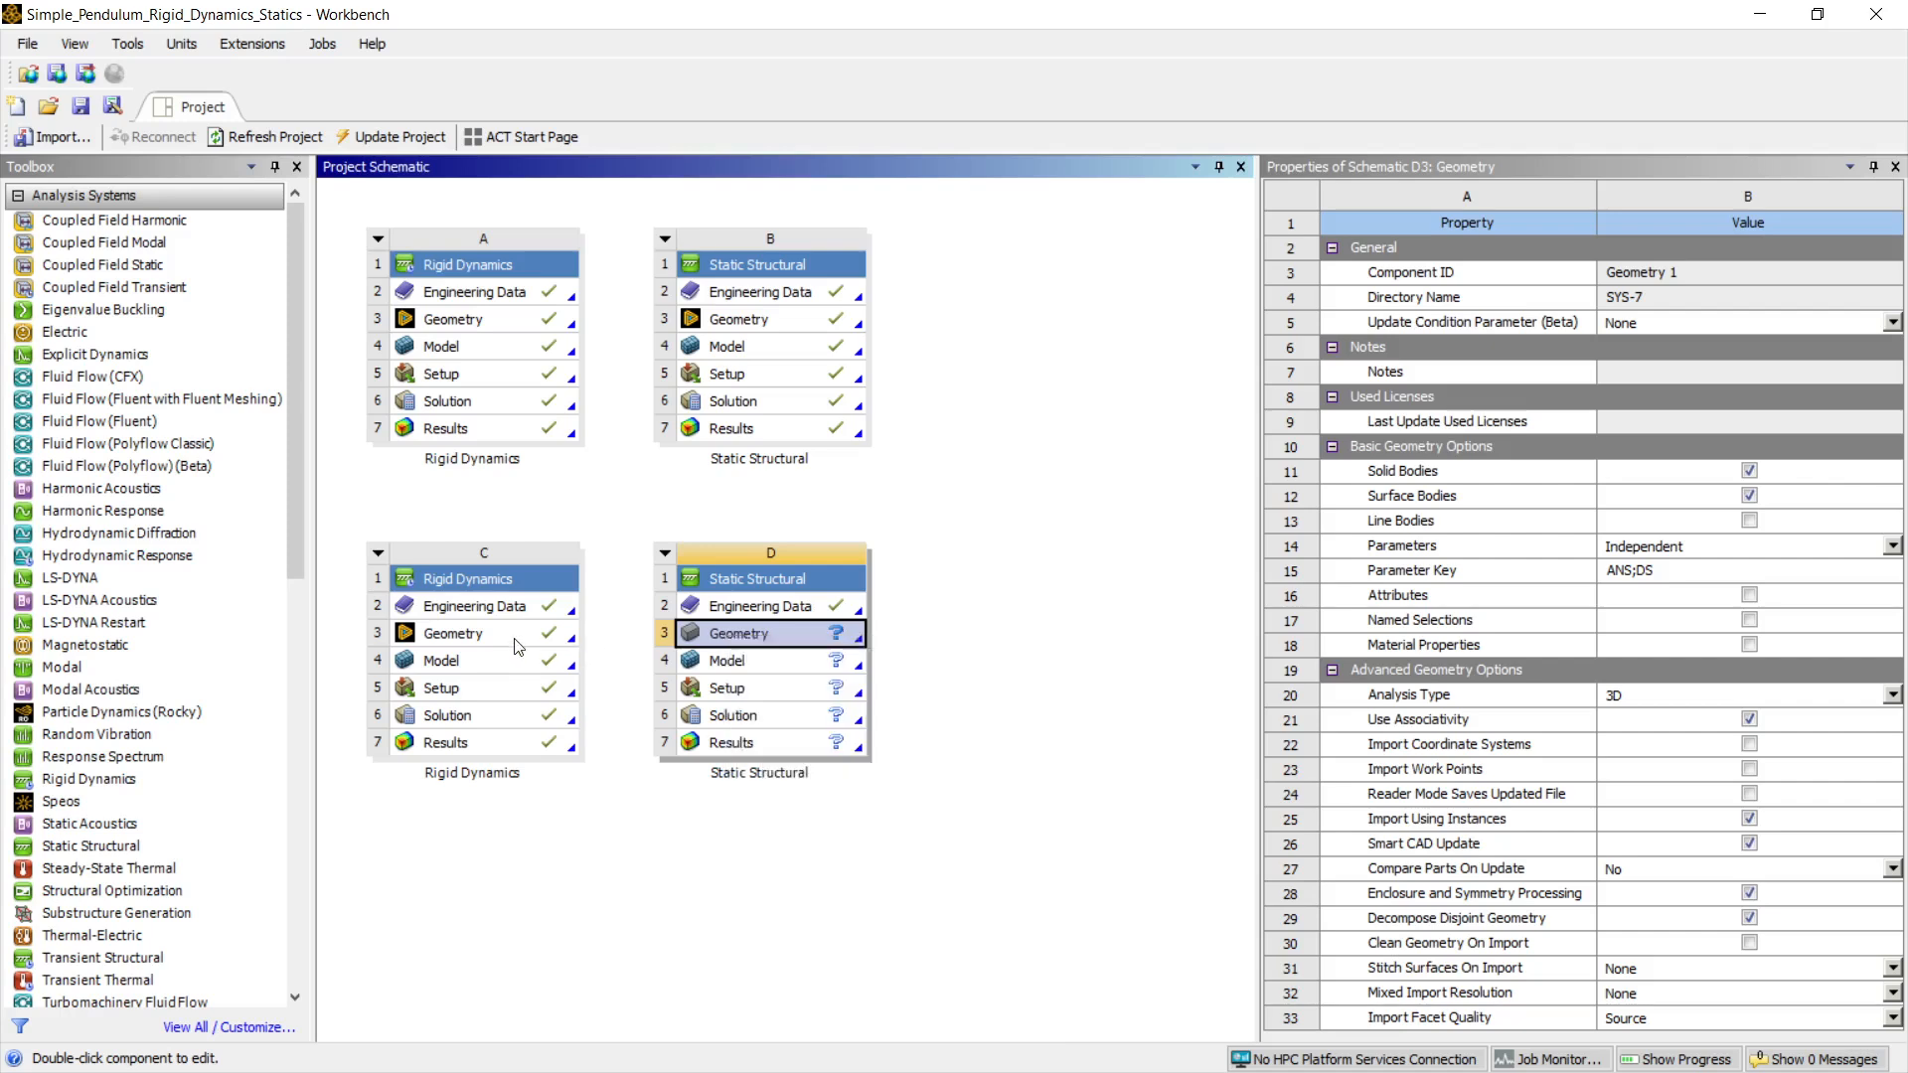
pyautogui.moveTo(515, 639); pyautogui.dragTo(704, 640)
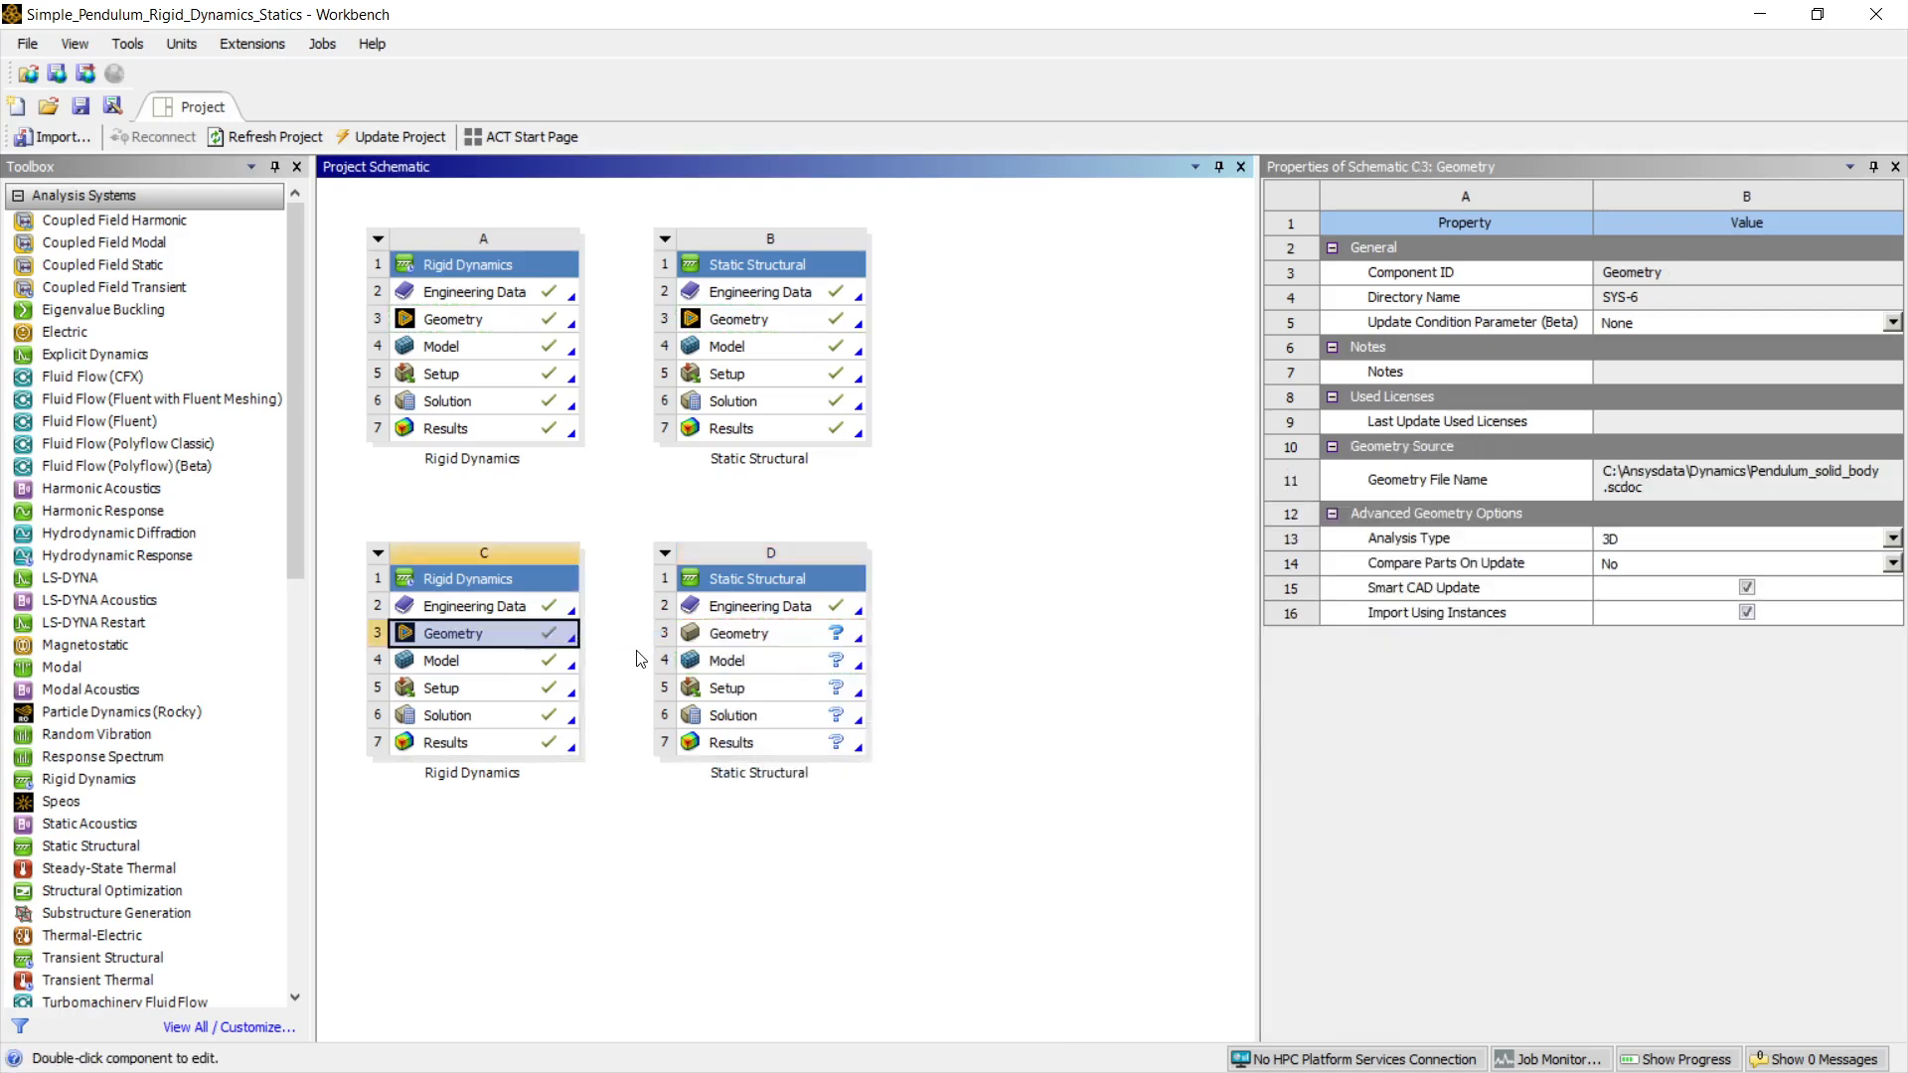
pyautogui.doubleClick(723, 662)
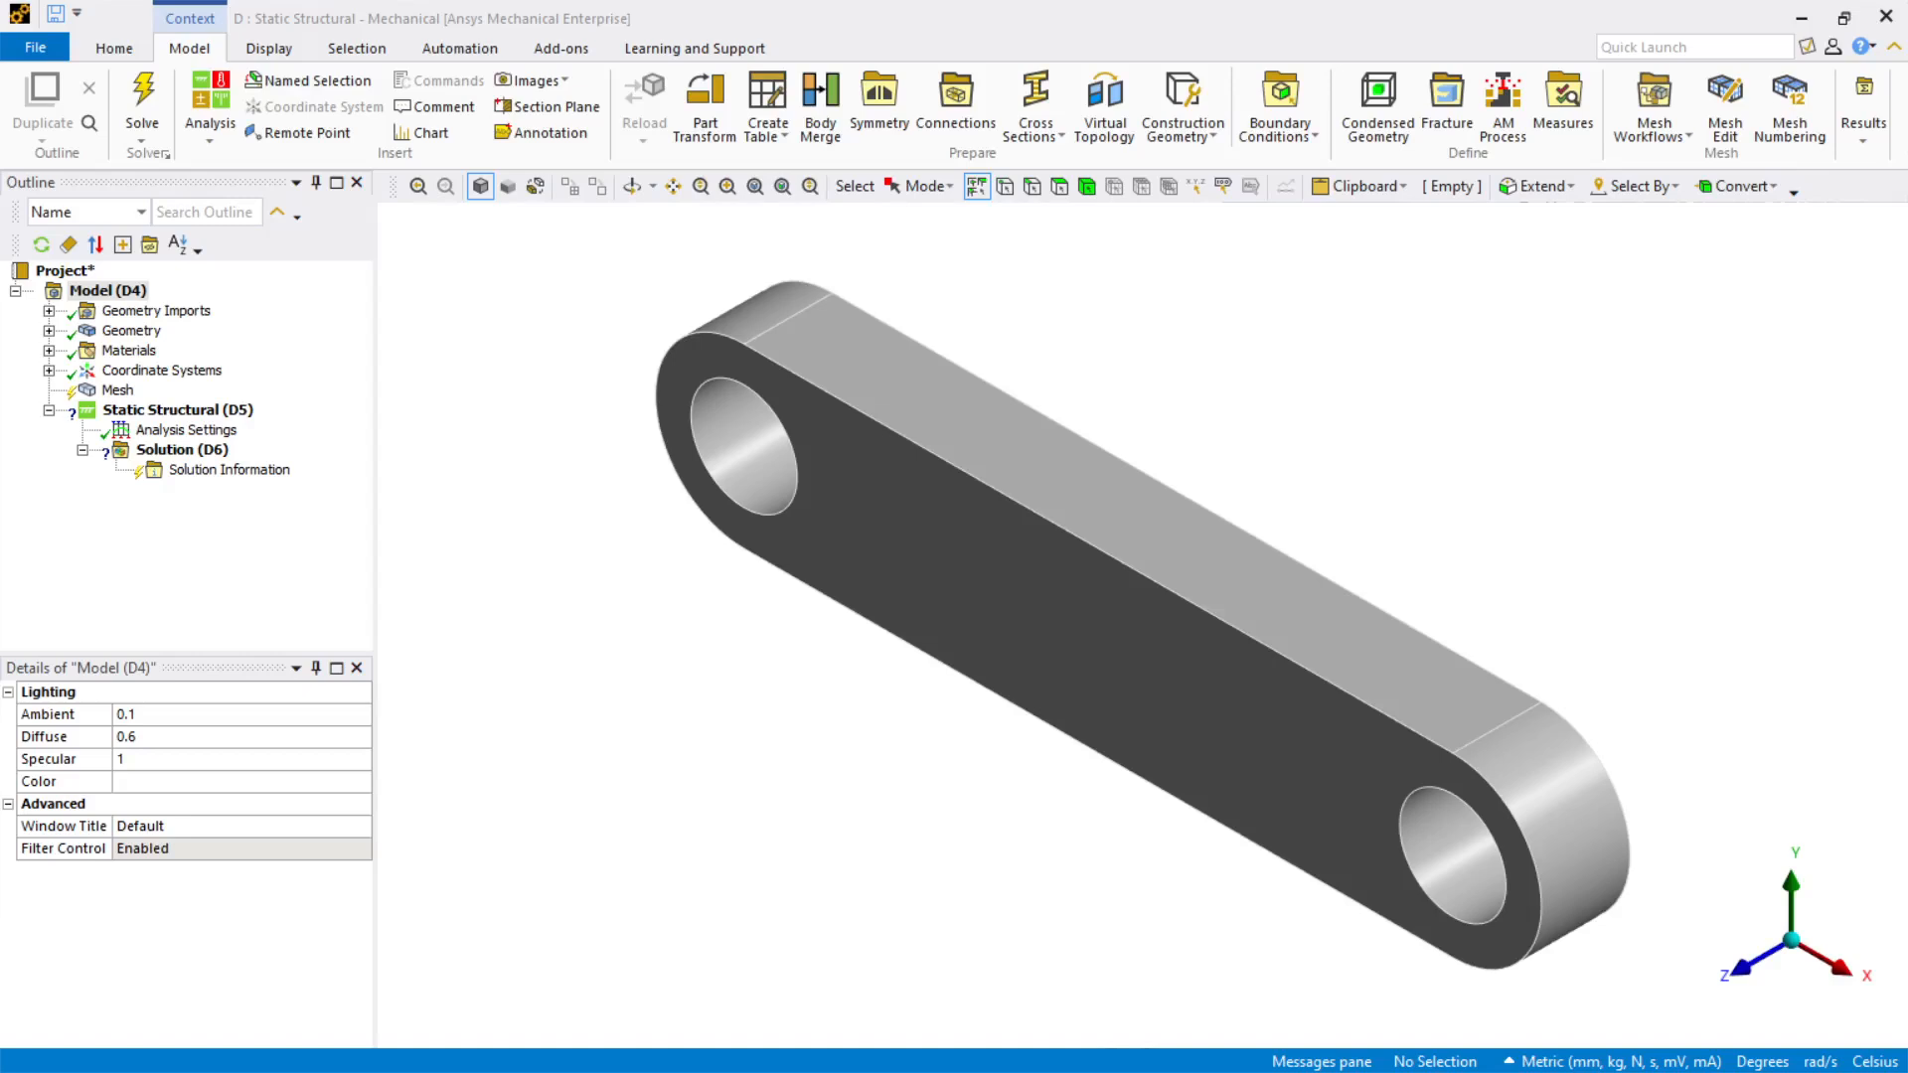
# Step: Set the mesh element size to 3.0 mm and generate the mesh for the link
pyautogui.click(110, 392)
pyautogui.click(231, 804)
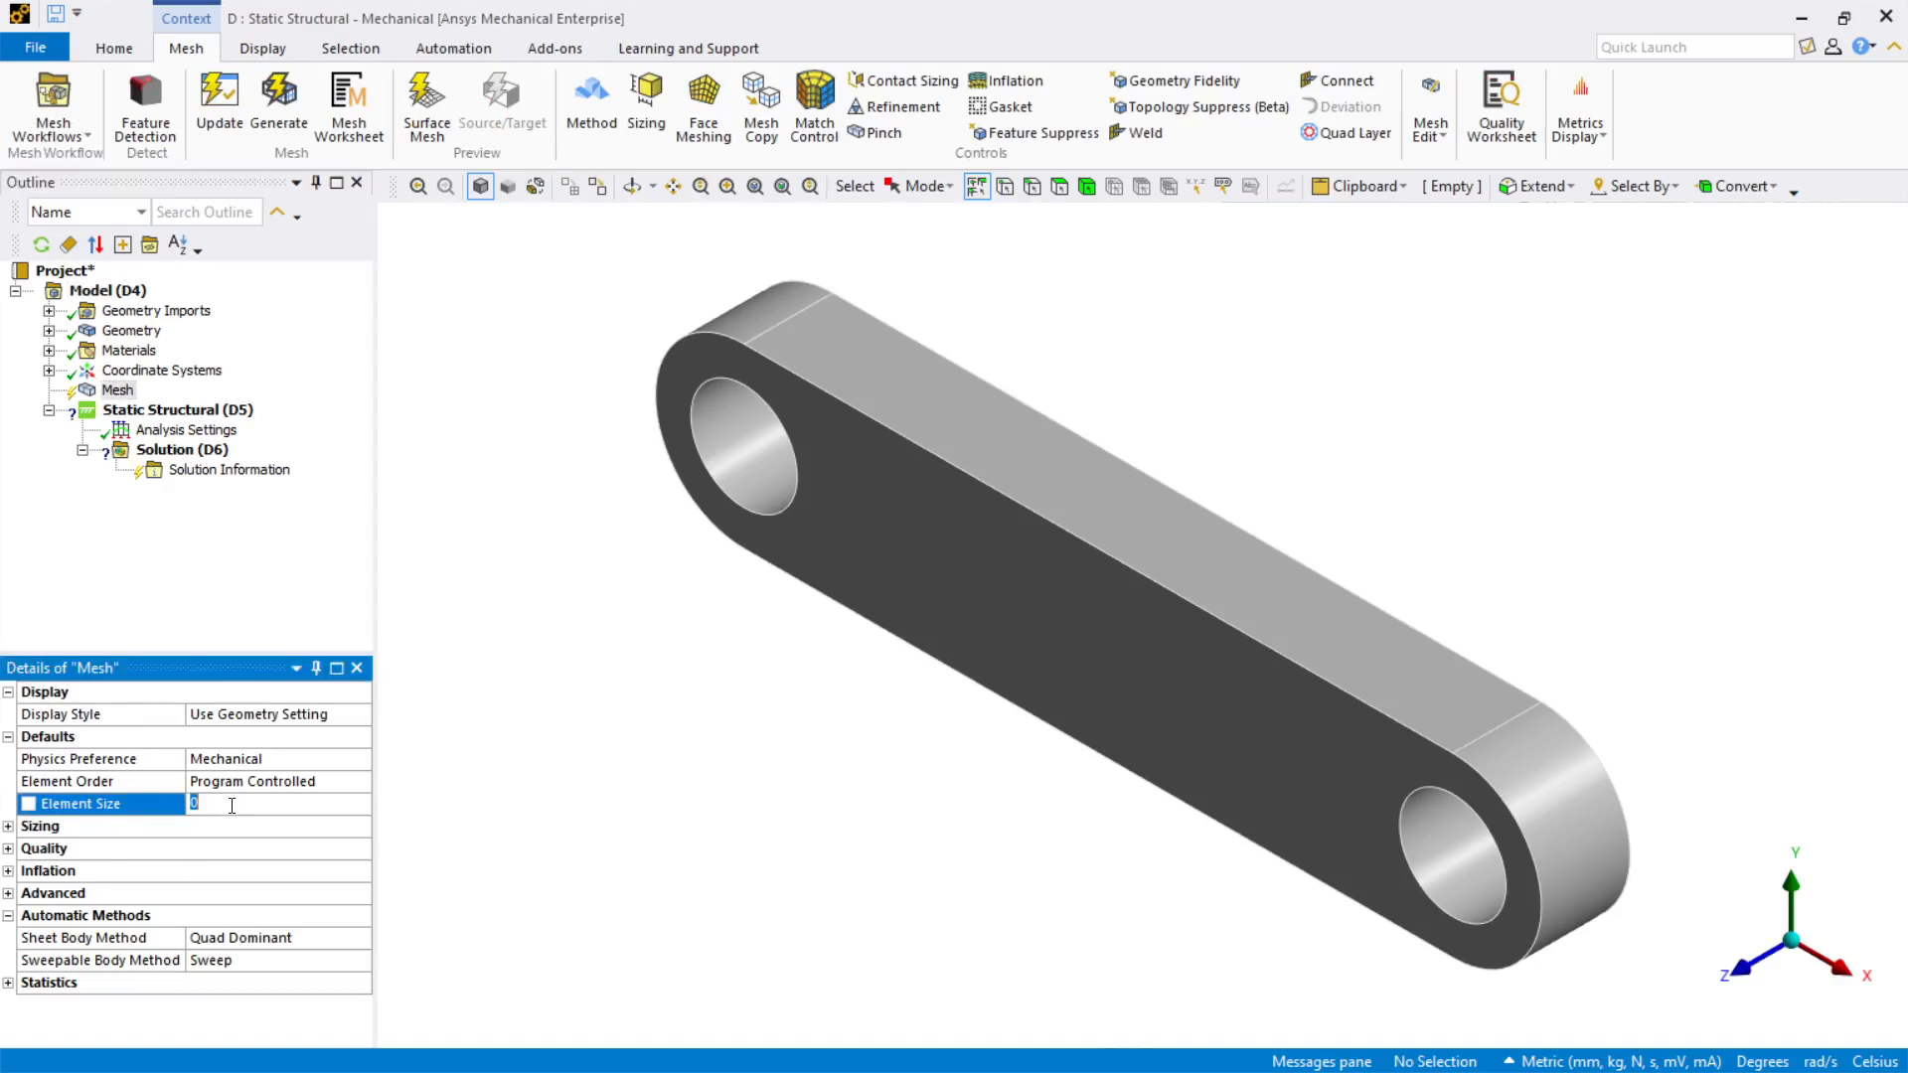
pyautogui.write('3.0')
pyautogui.press('Return')
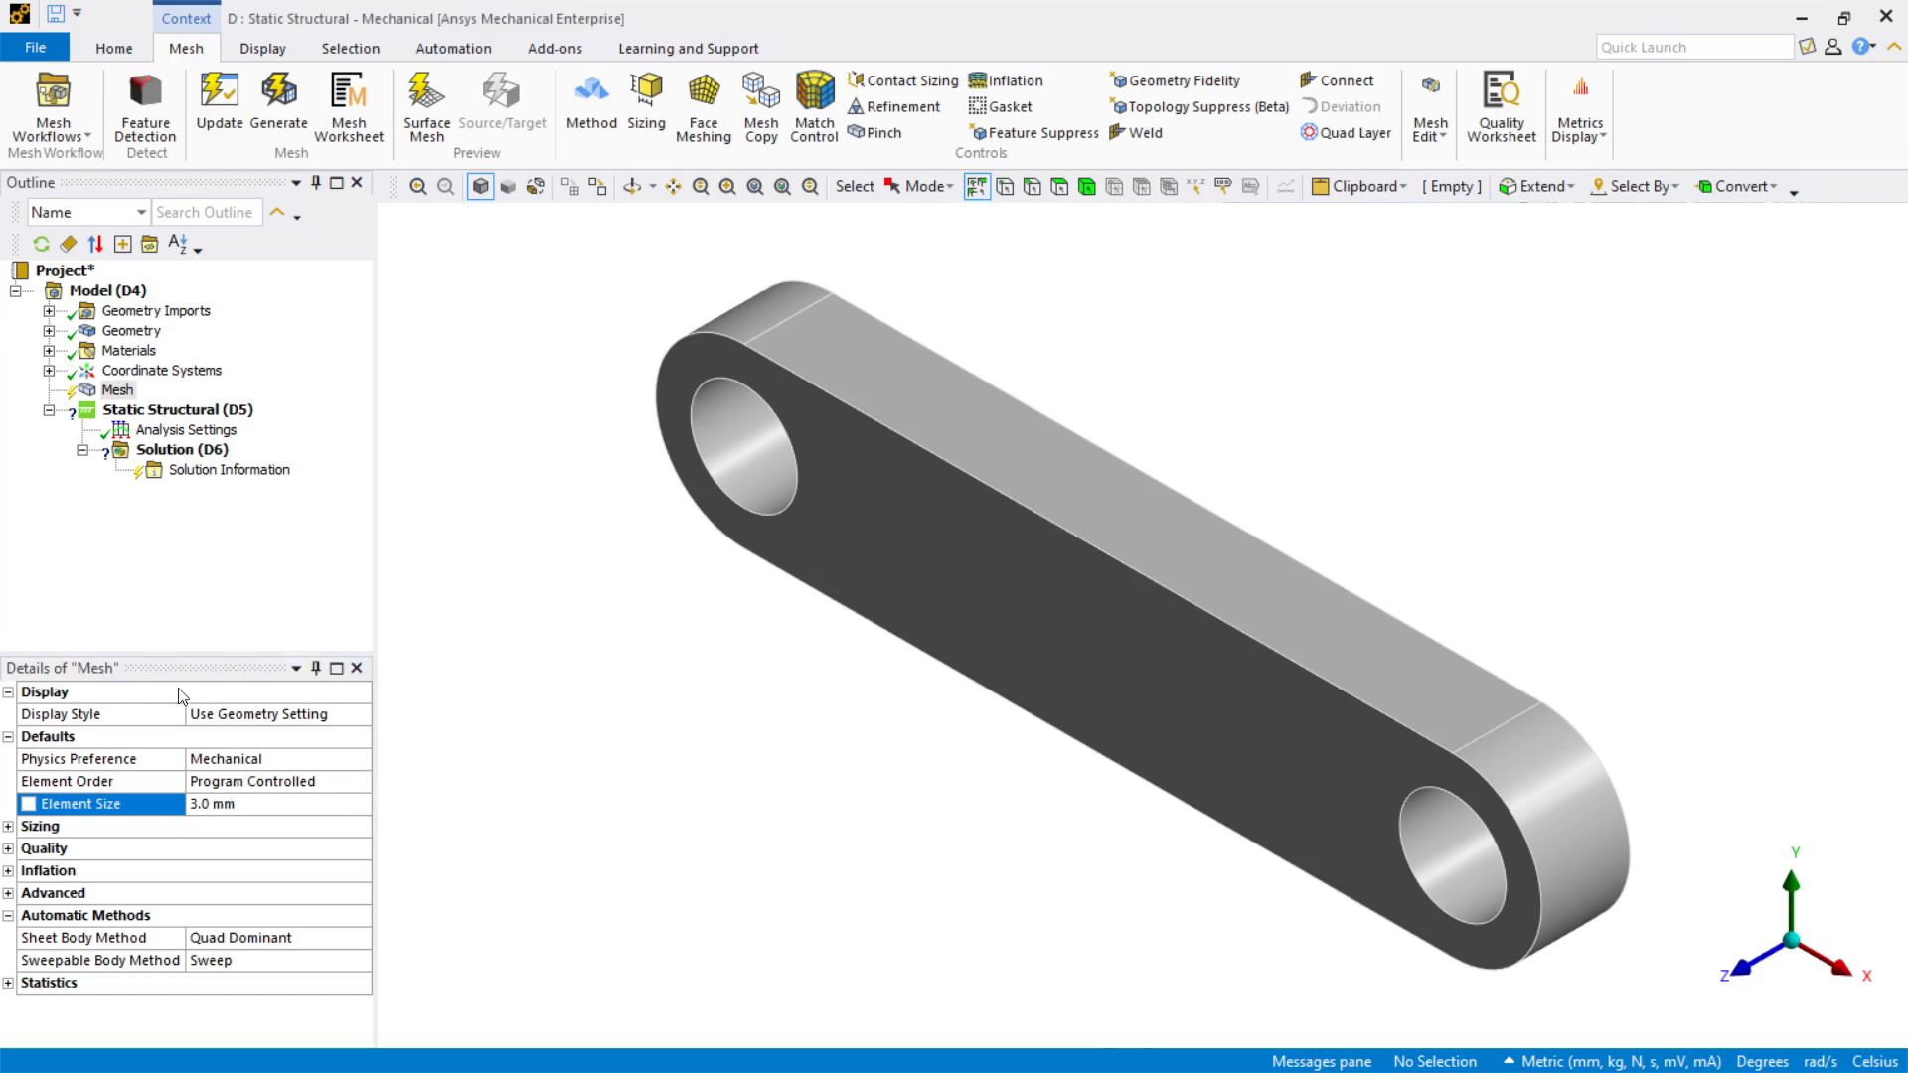
pyautogui.rightClick(109, 391)
pyautogui.click(159, 465)
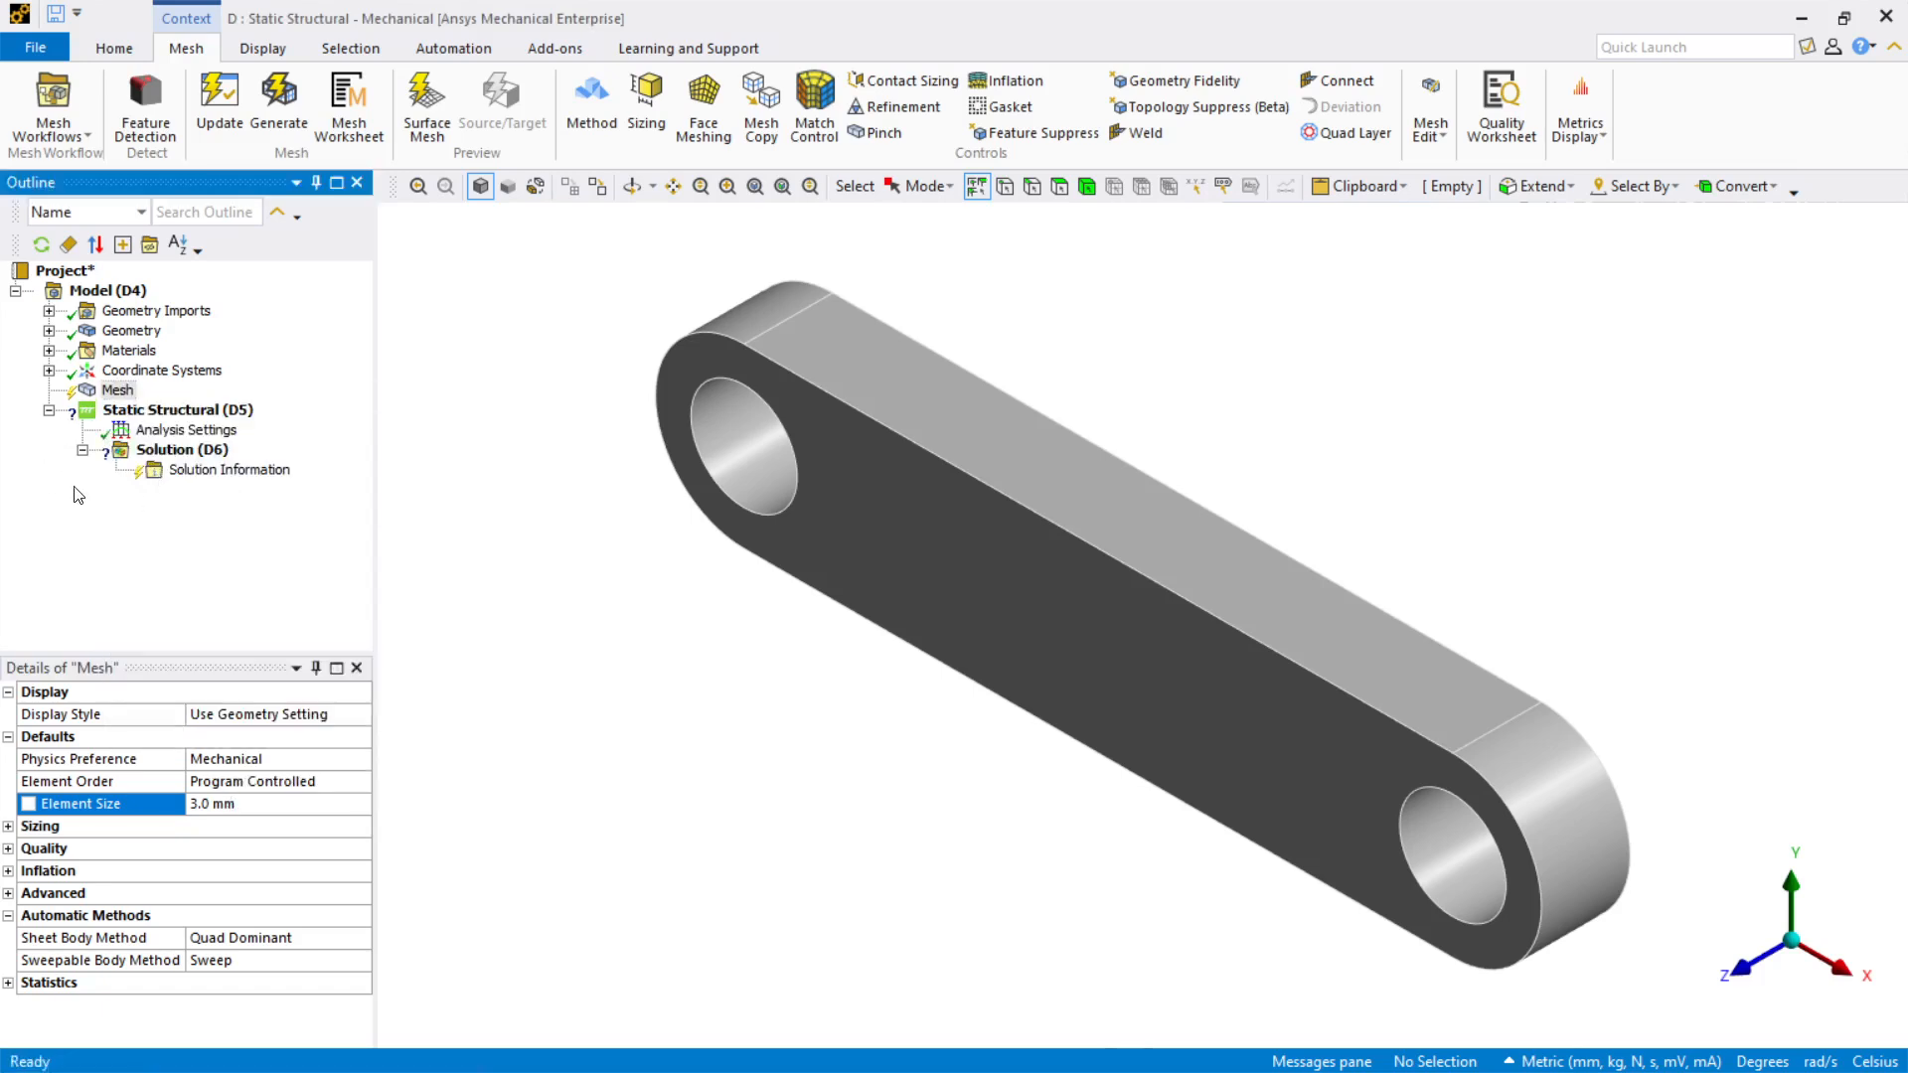
# Step: Add a bearing load to the static structural analysis, scoped to the cylindrical face of the link's upper hole
pyautogui.click(154, 412)
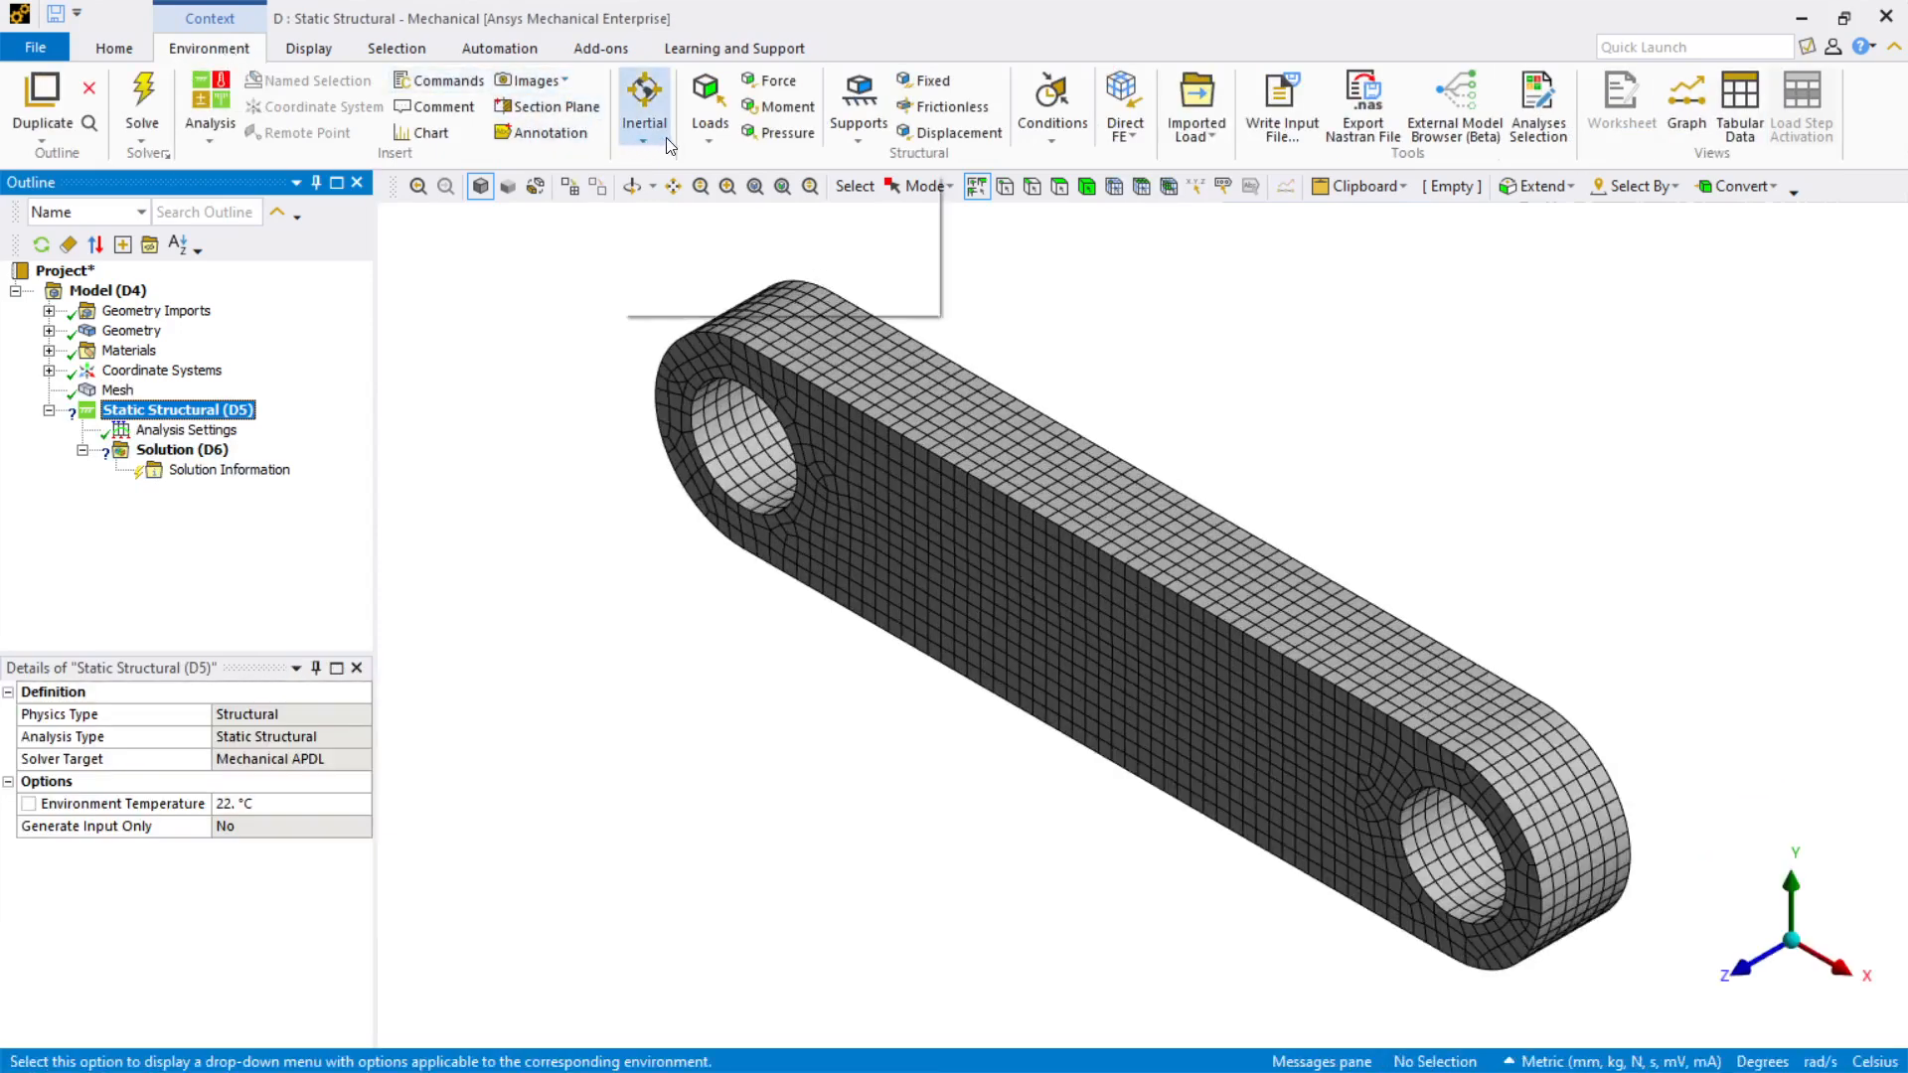
pyautogui.click(707, 127)
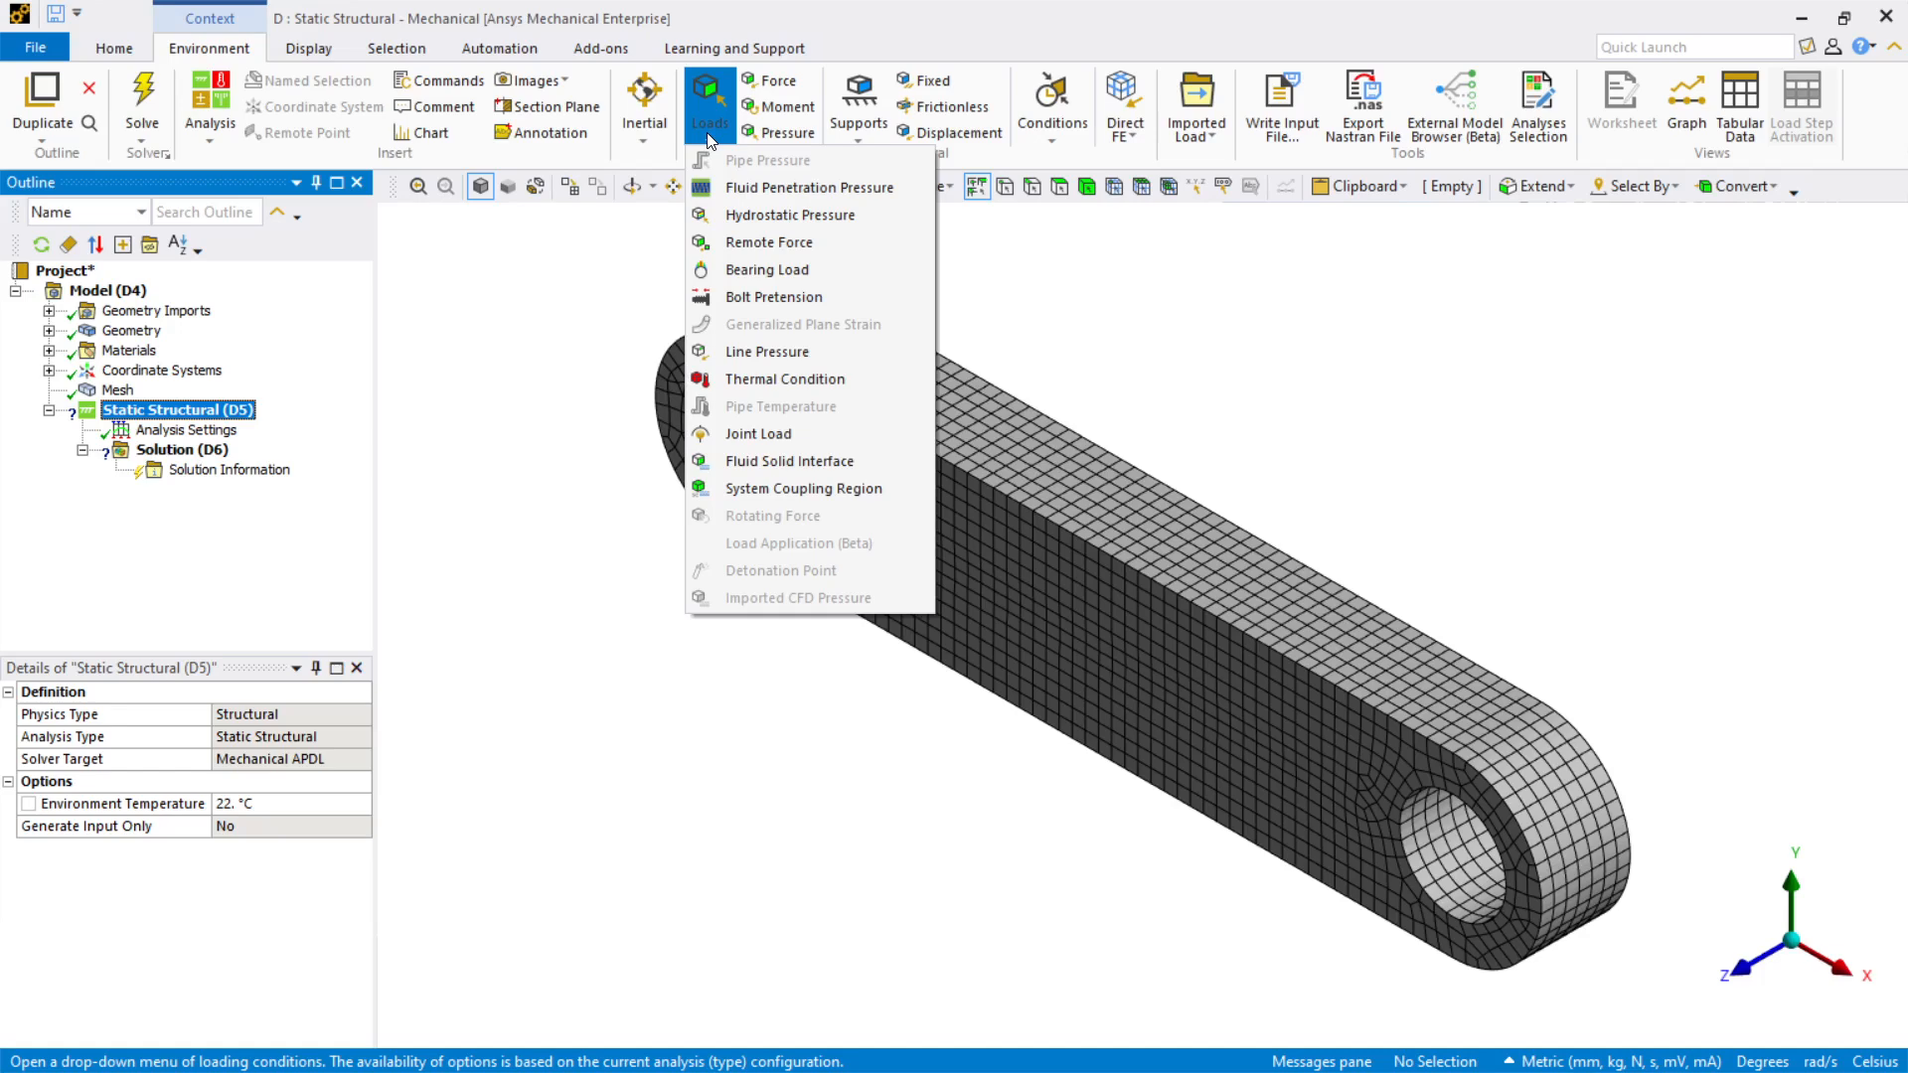
pyautogui.click(749, 276)
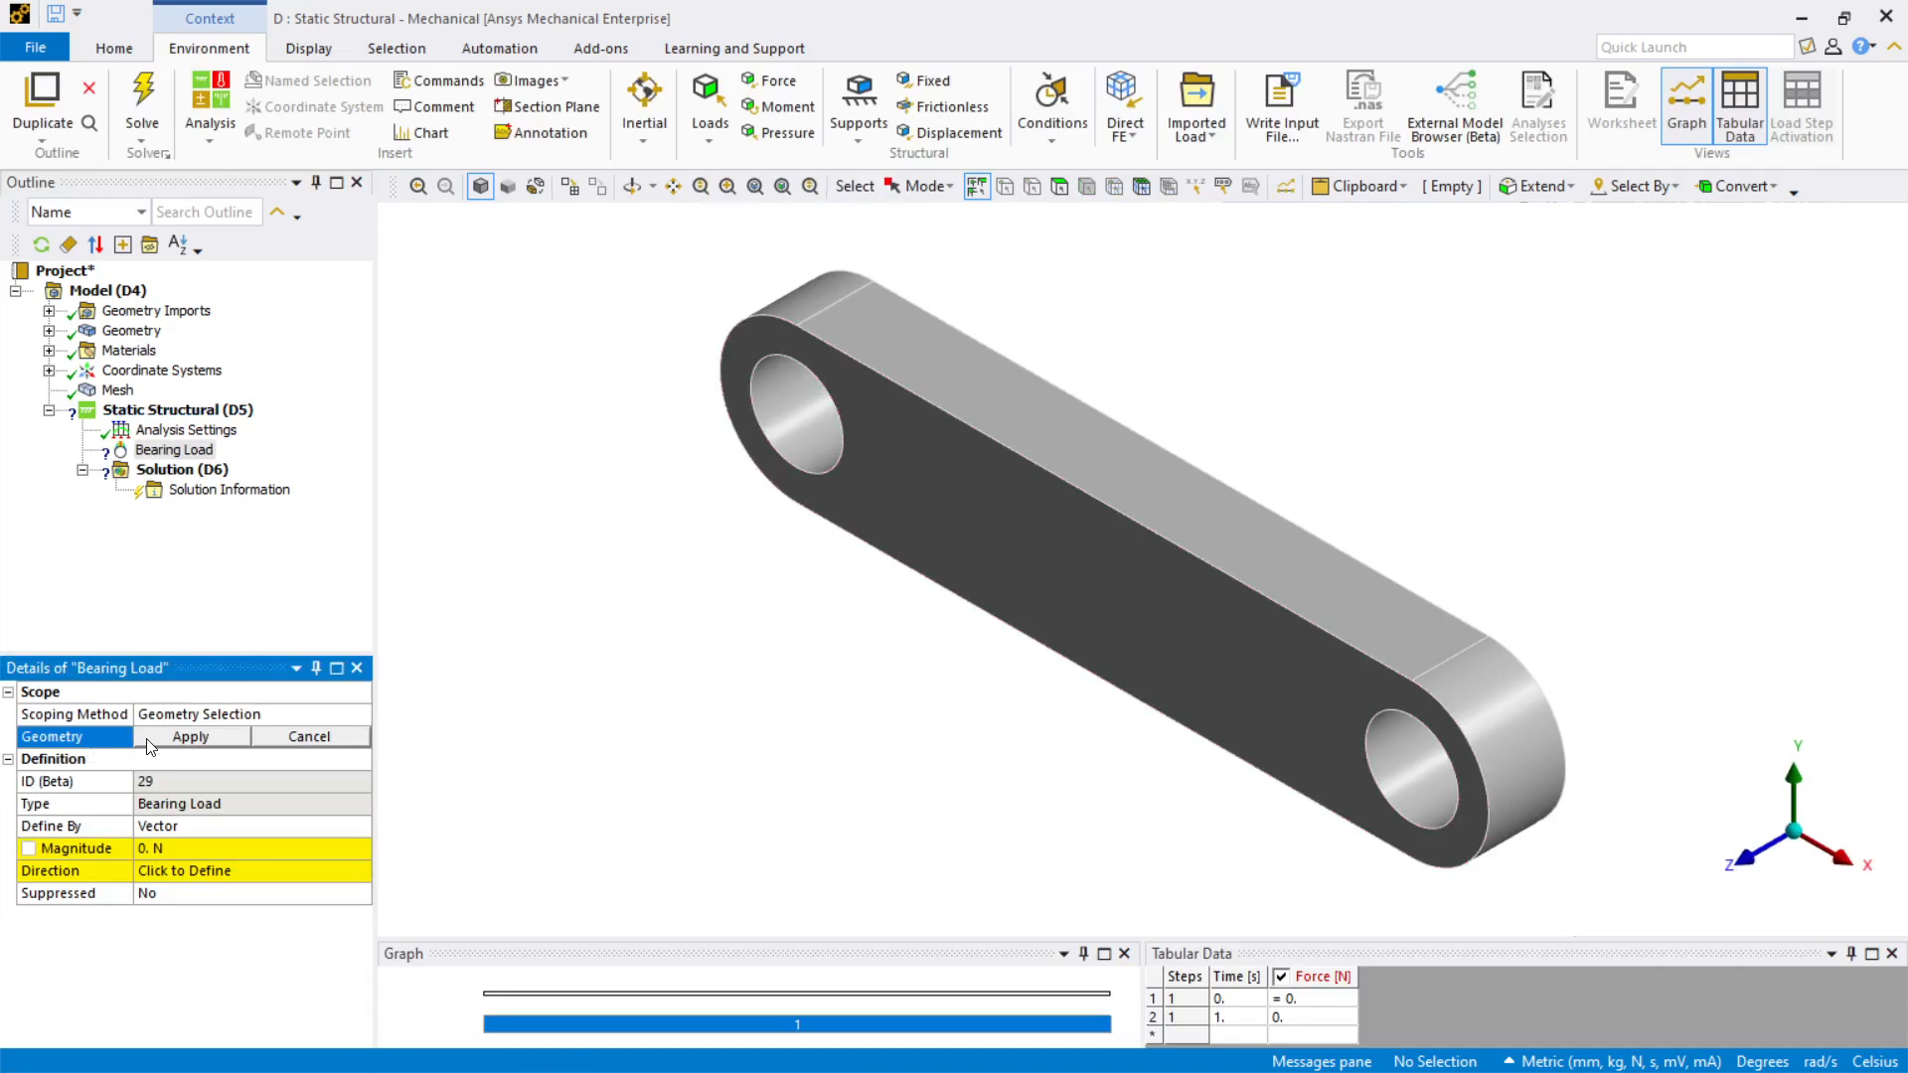
pyautogui.click(791, 402)
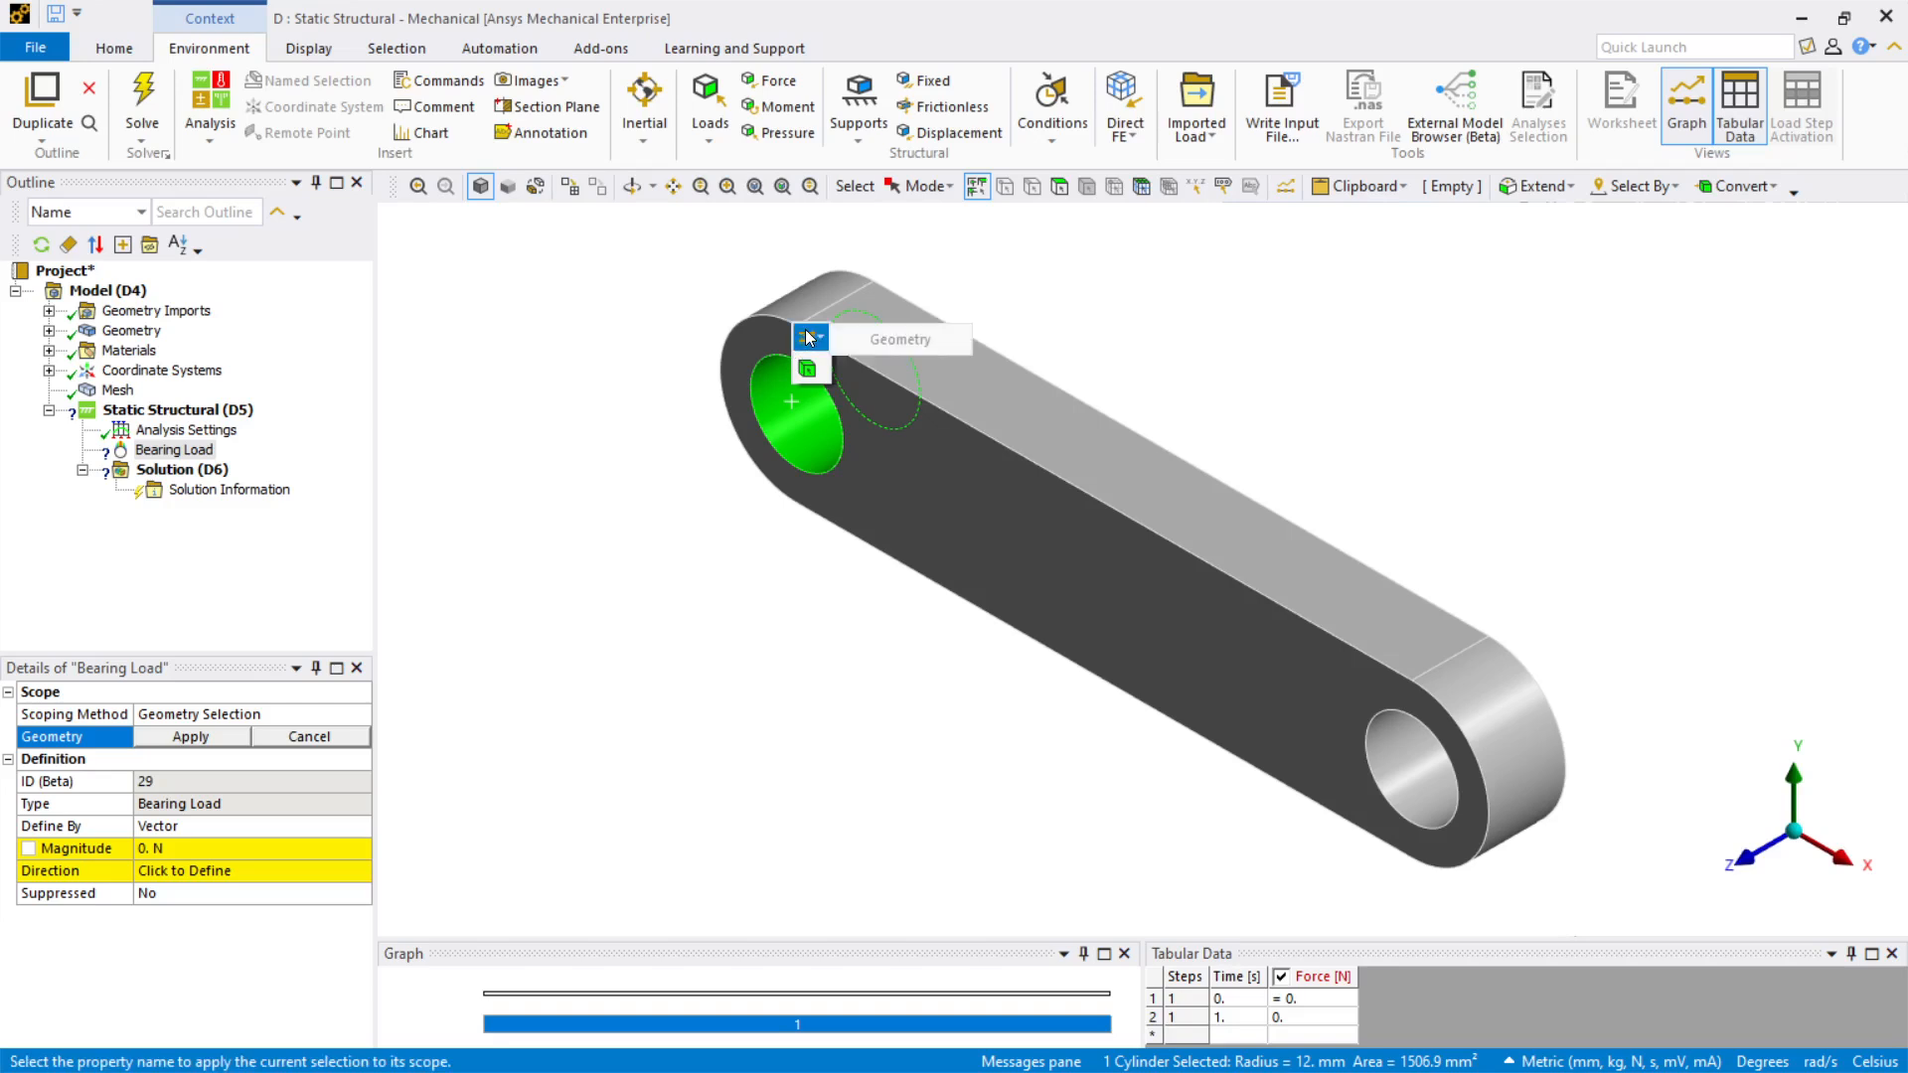
pyautogui.click(867, 340)
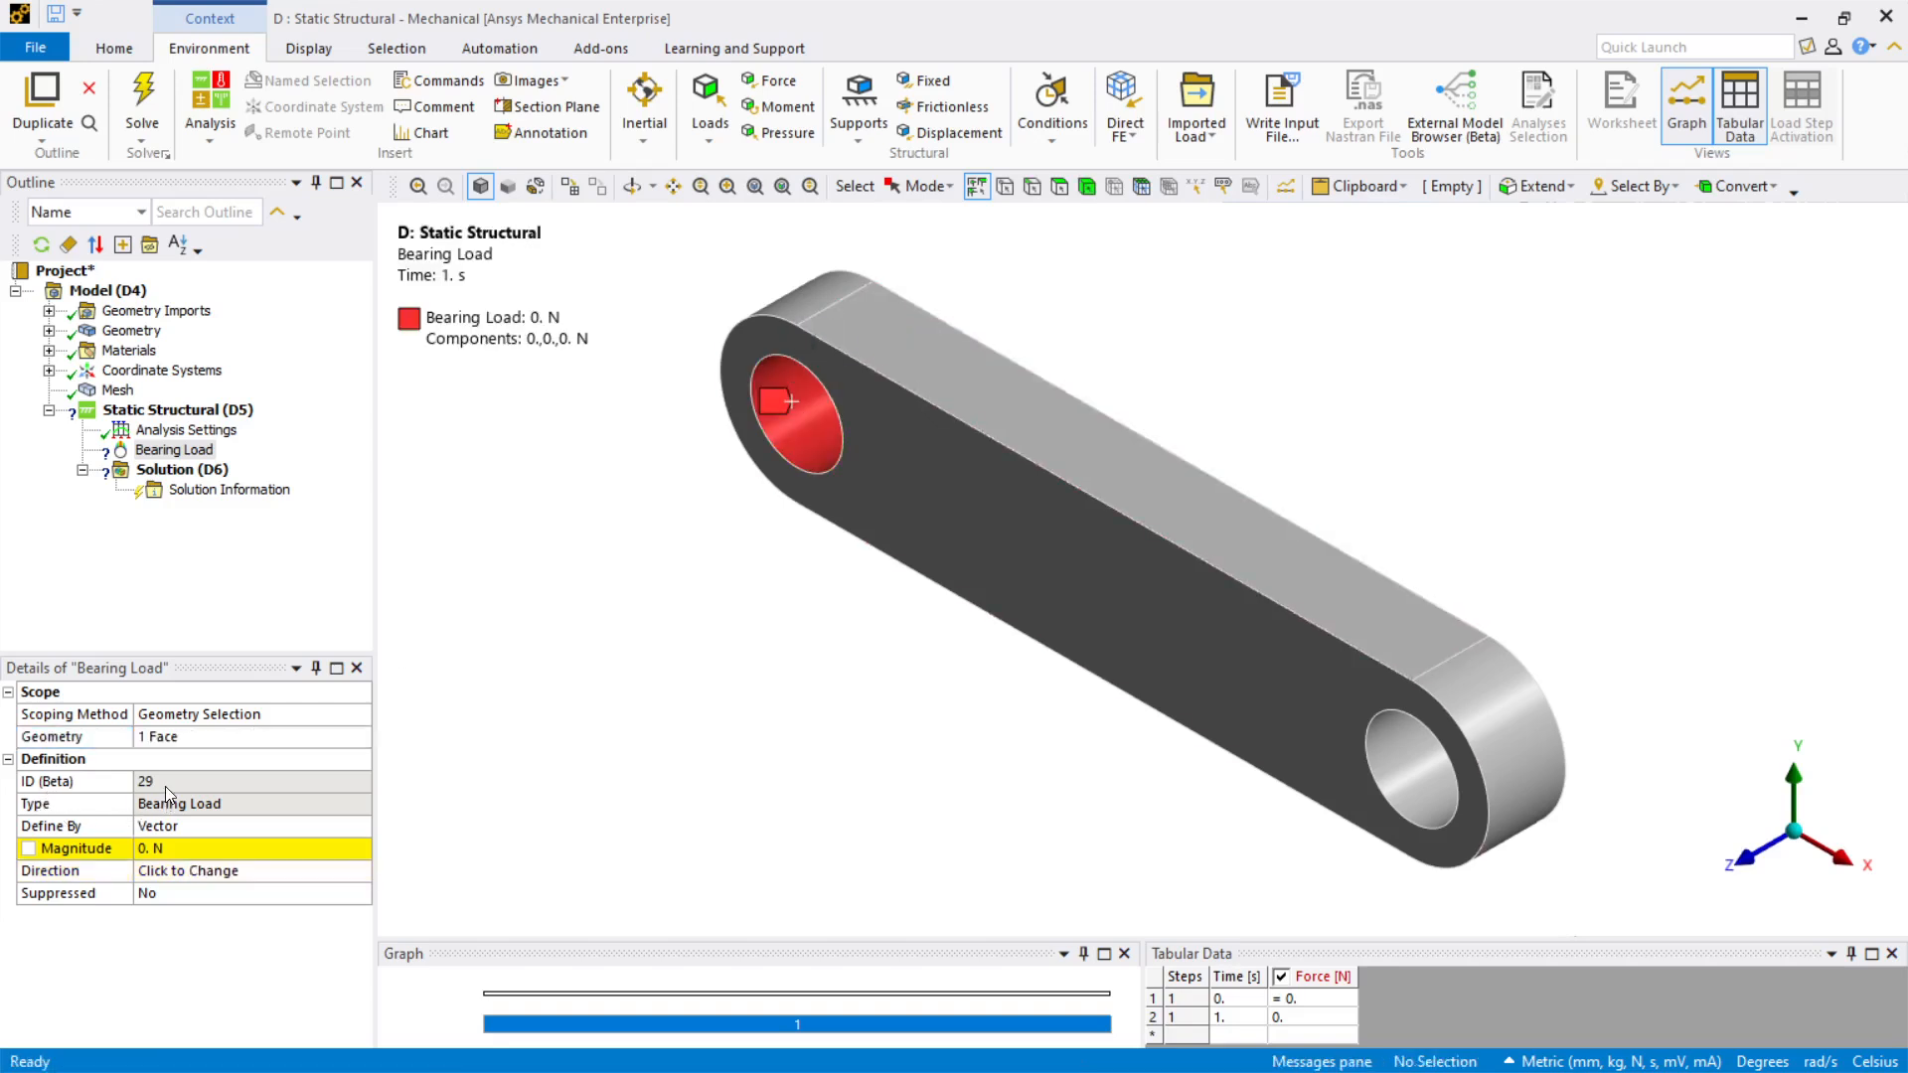
# Step: Set the bearing load to 24.917 N, directed along the link's long straight edge in the negative X direction
pyautogui.click(169, 849)
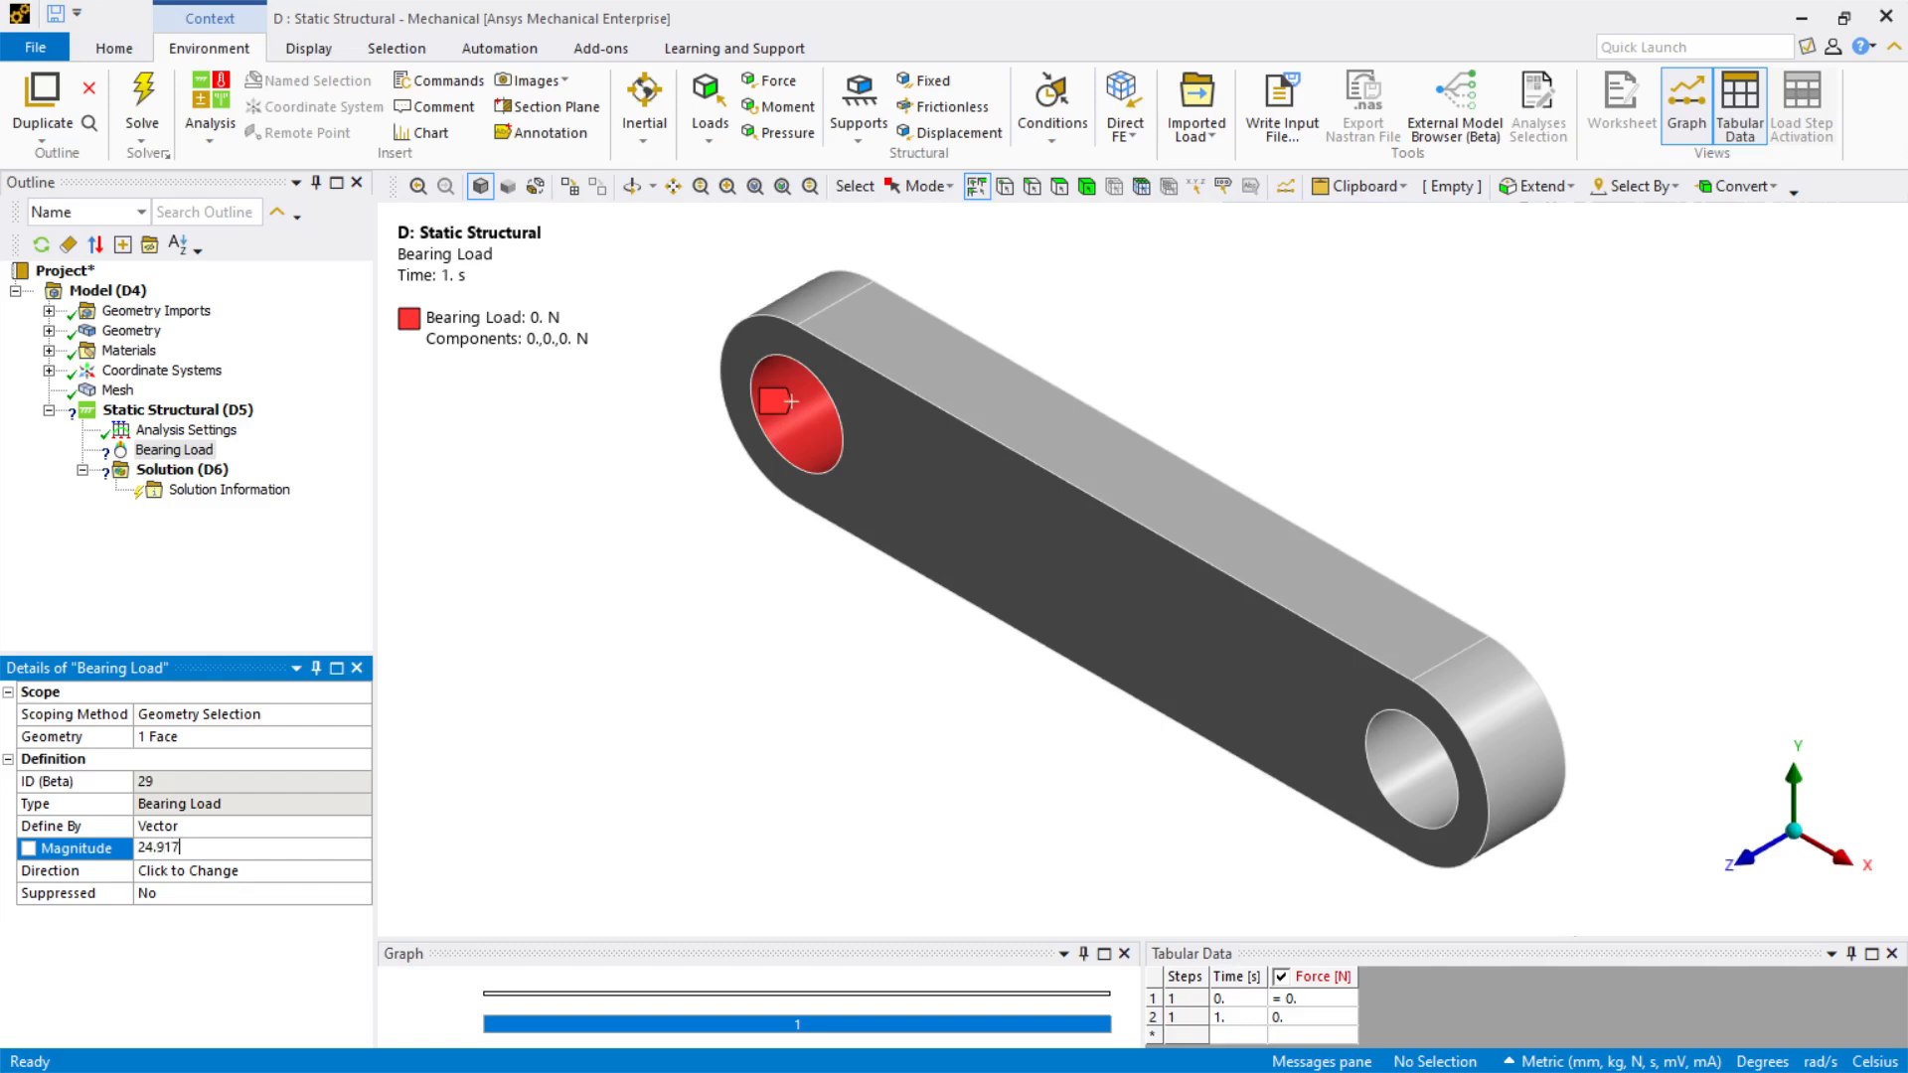
pyautogui.write('24,917')
pyautogui.press('Return')
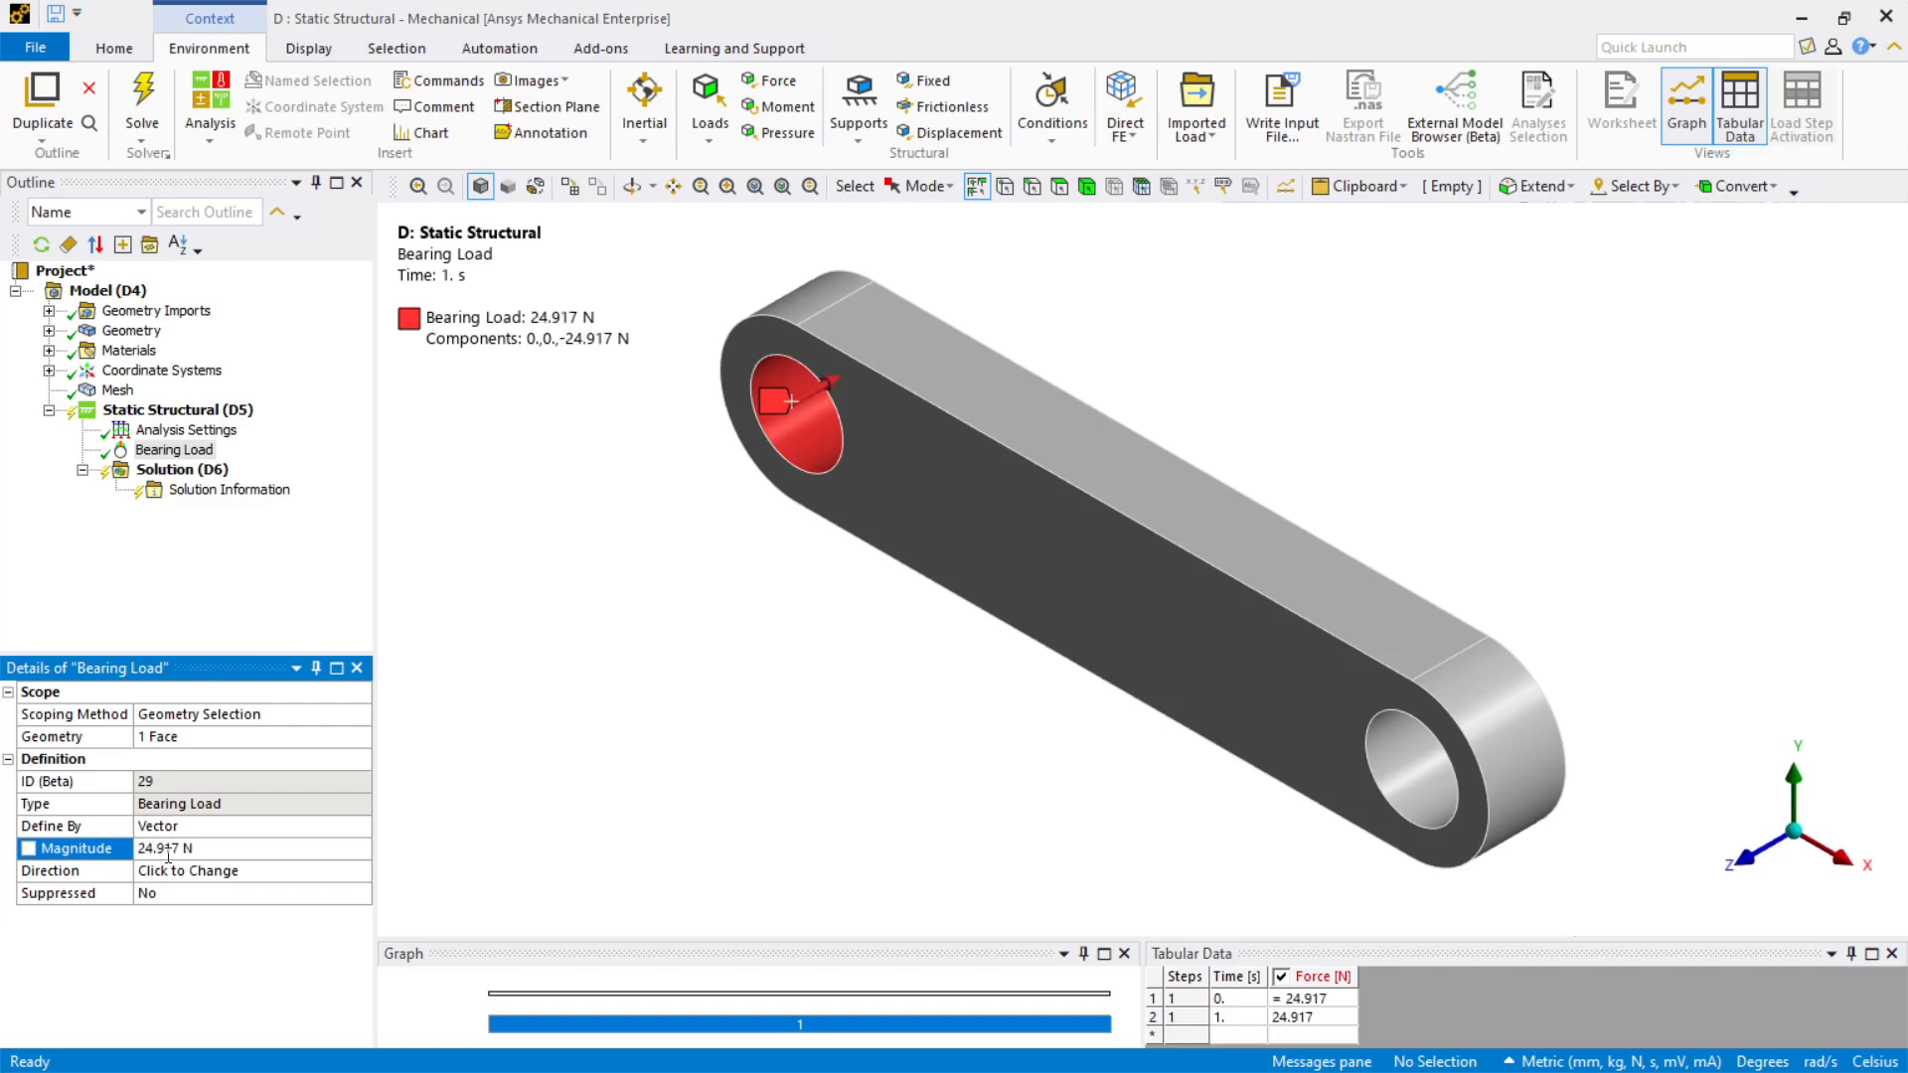
pyautogui.click(155, 877)
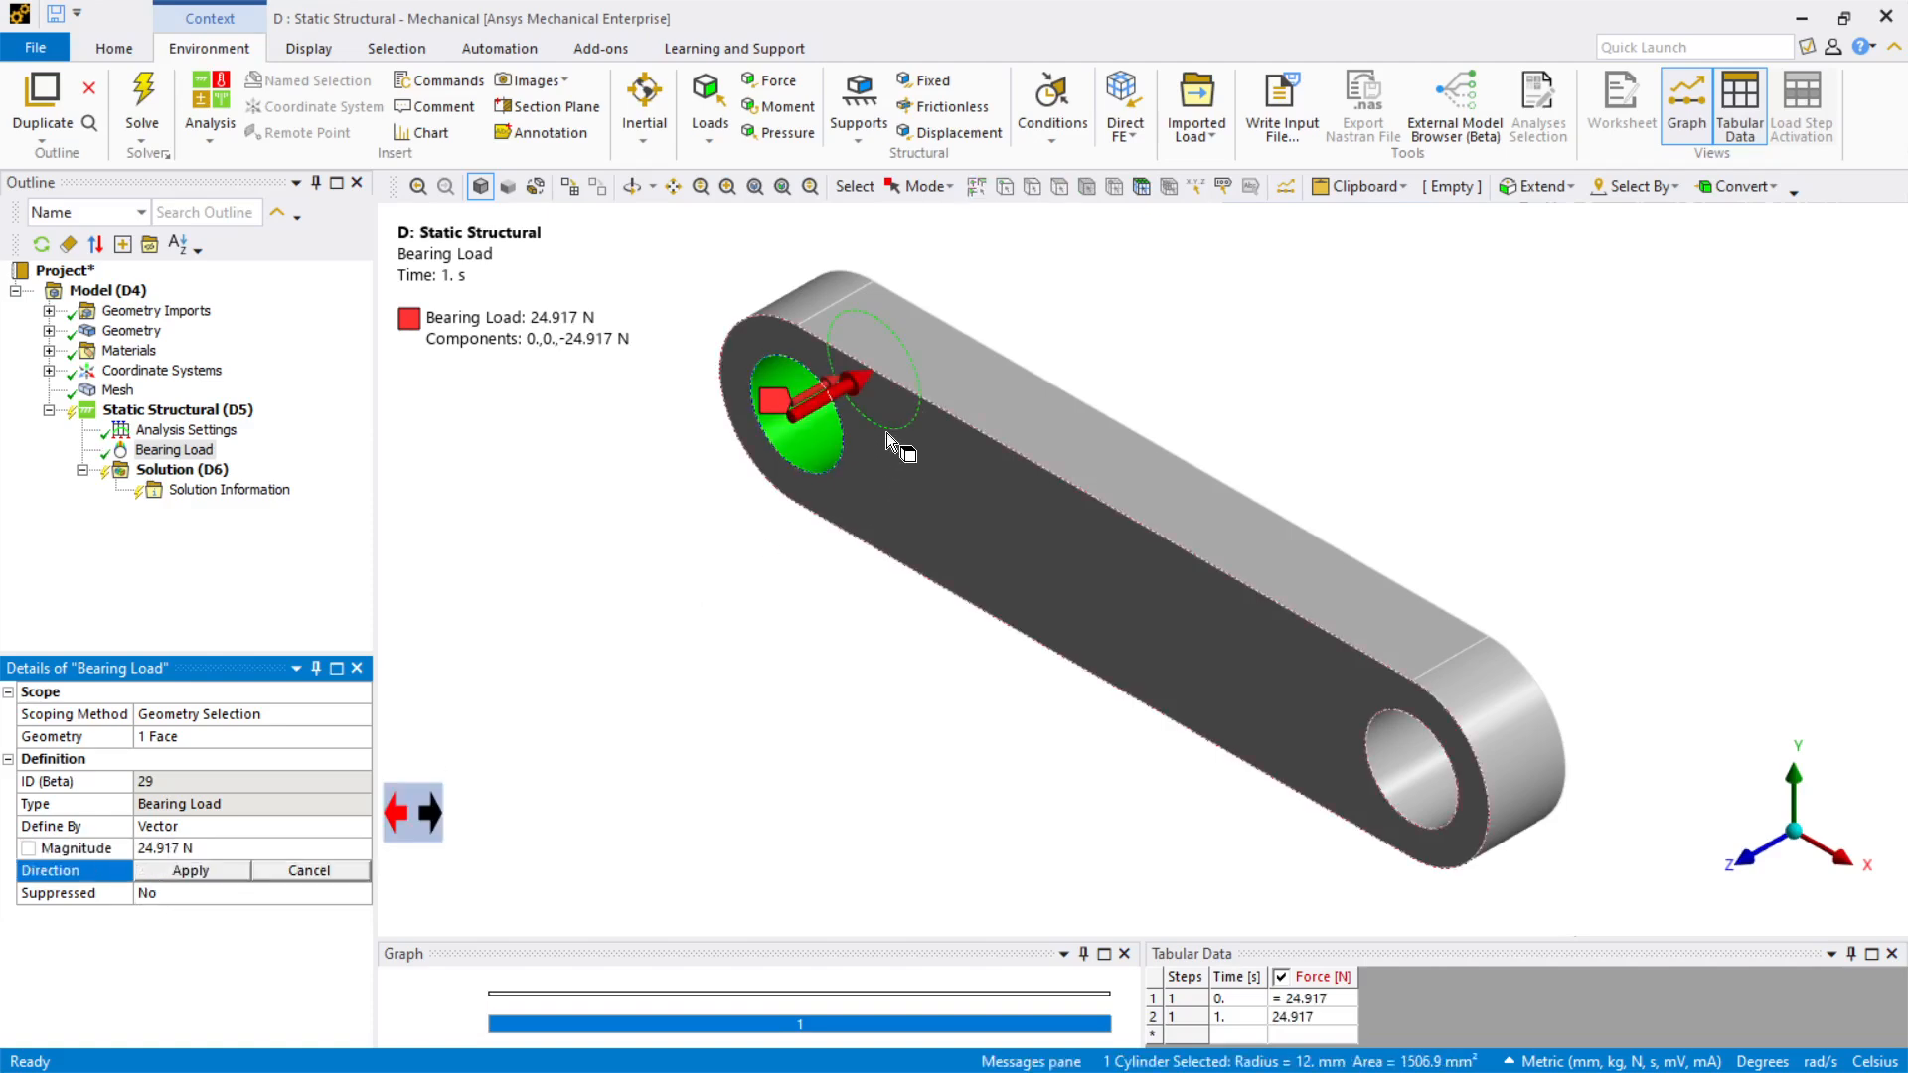
pyautogui.click(945, 408)
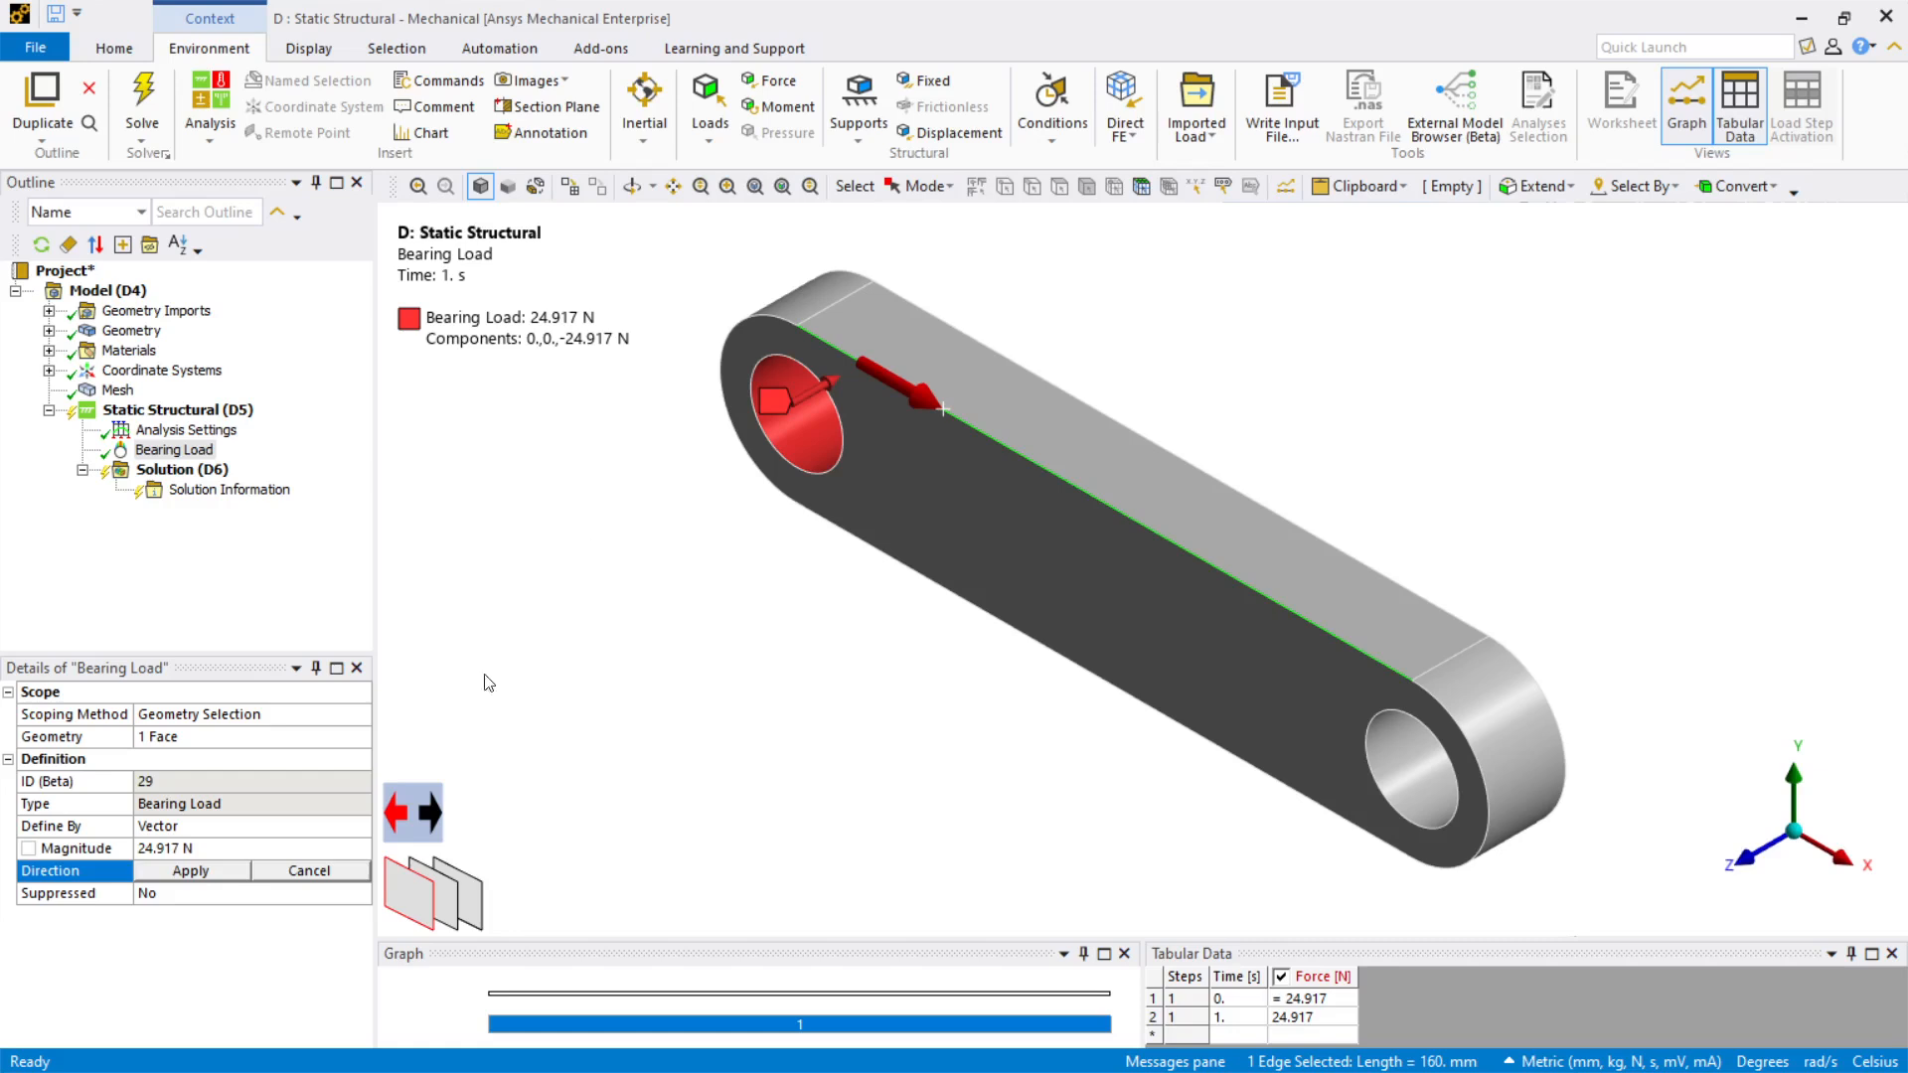
pyautogui.click(396, 815)
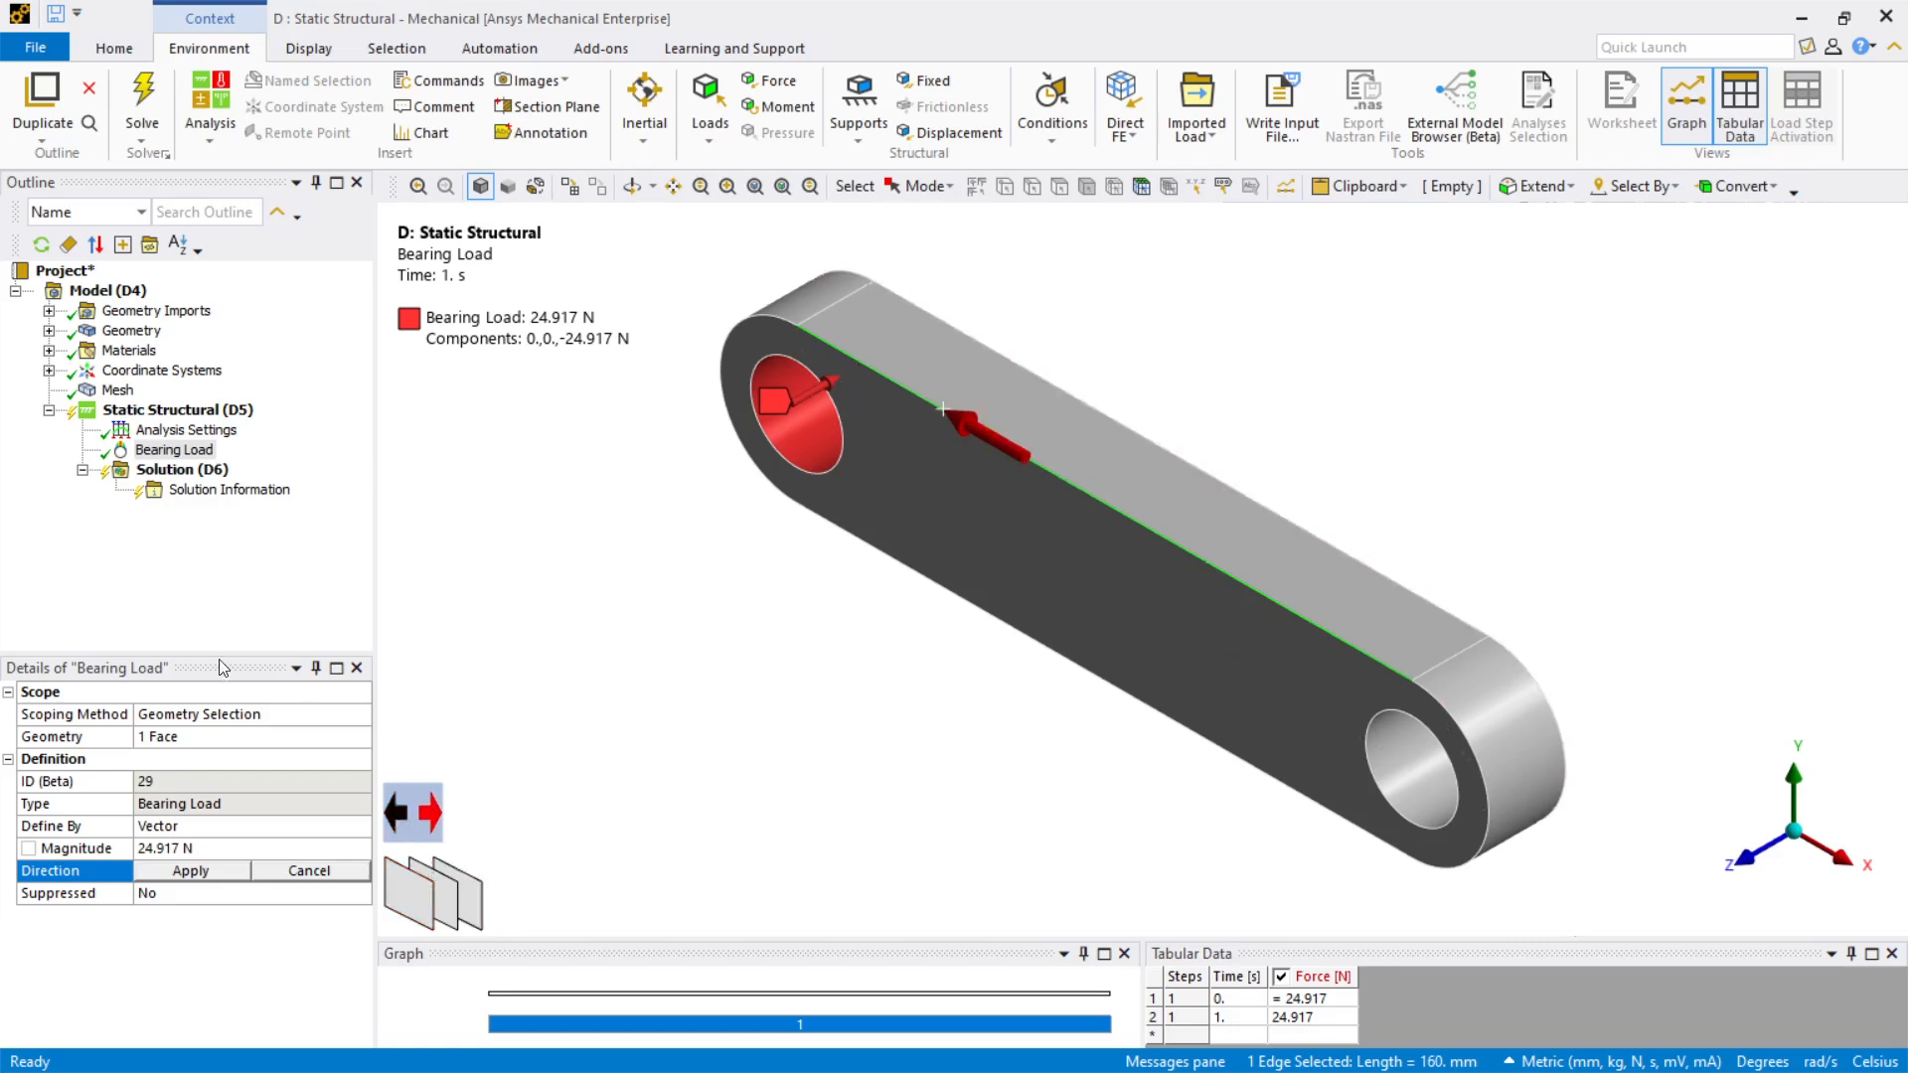
pyautogui.click(186, 872)
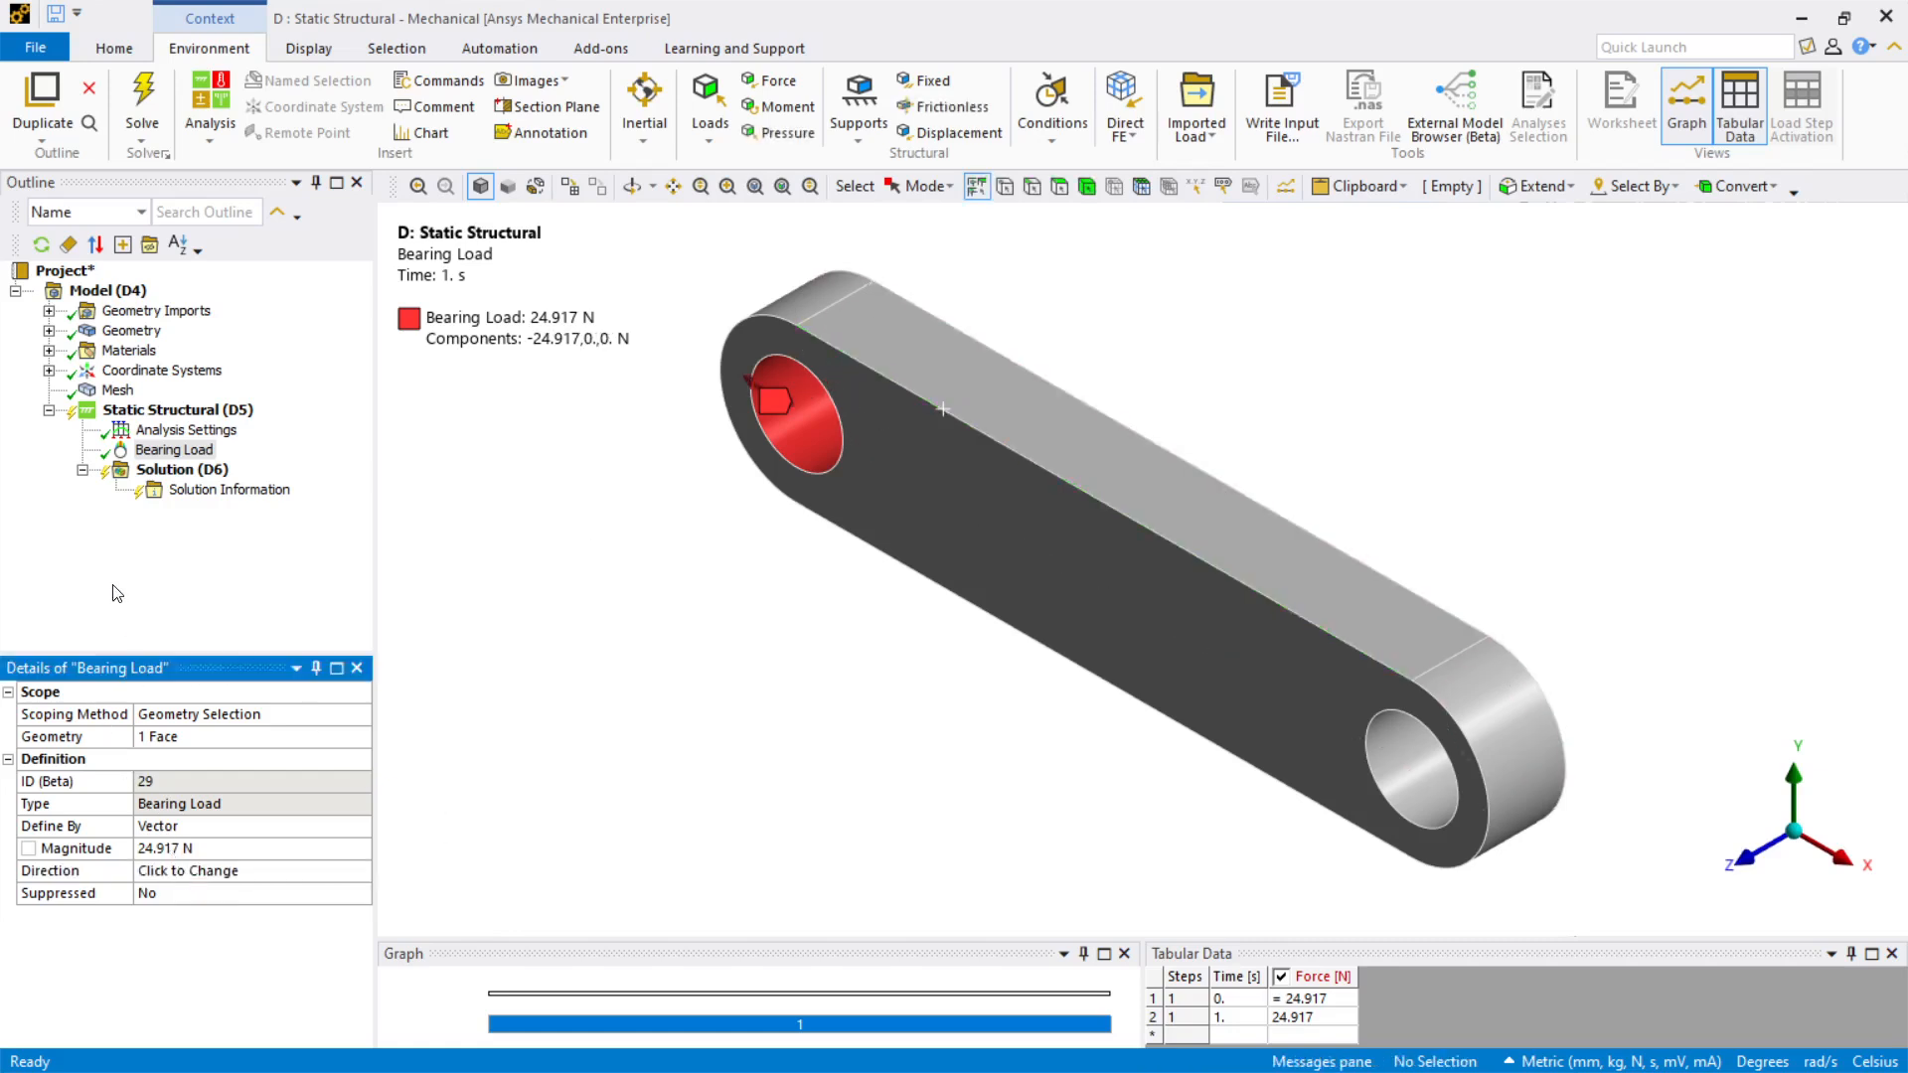
pyautogui.click(140, 453)
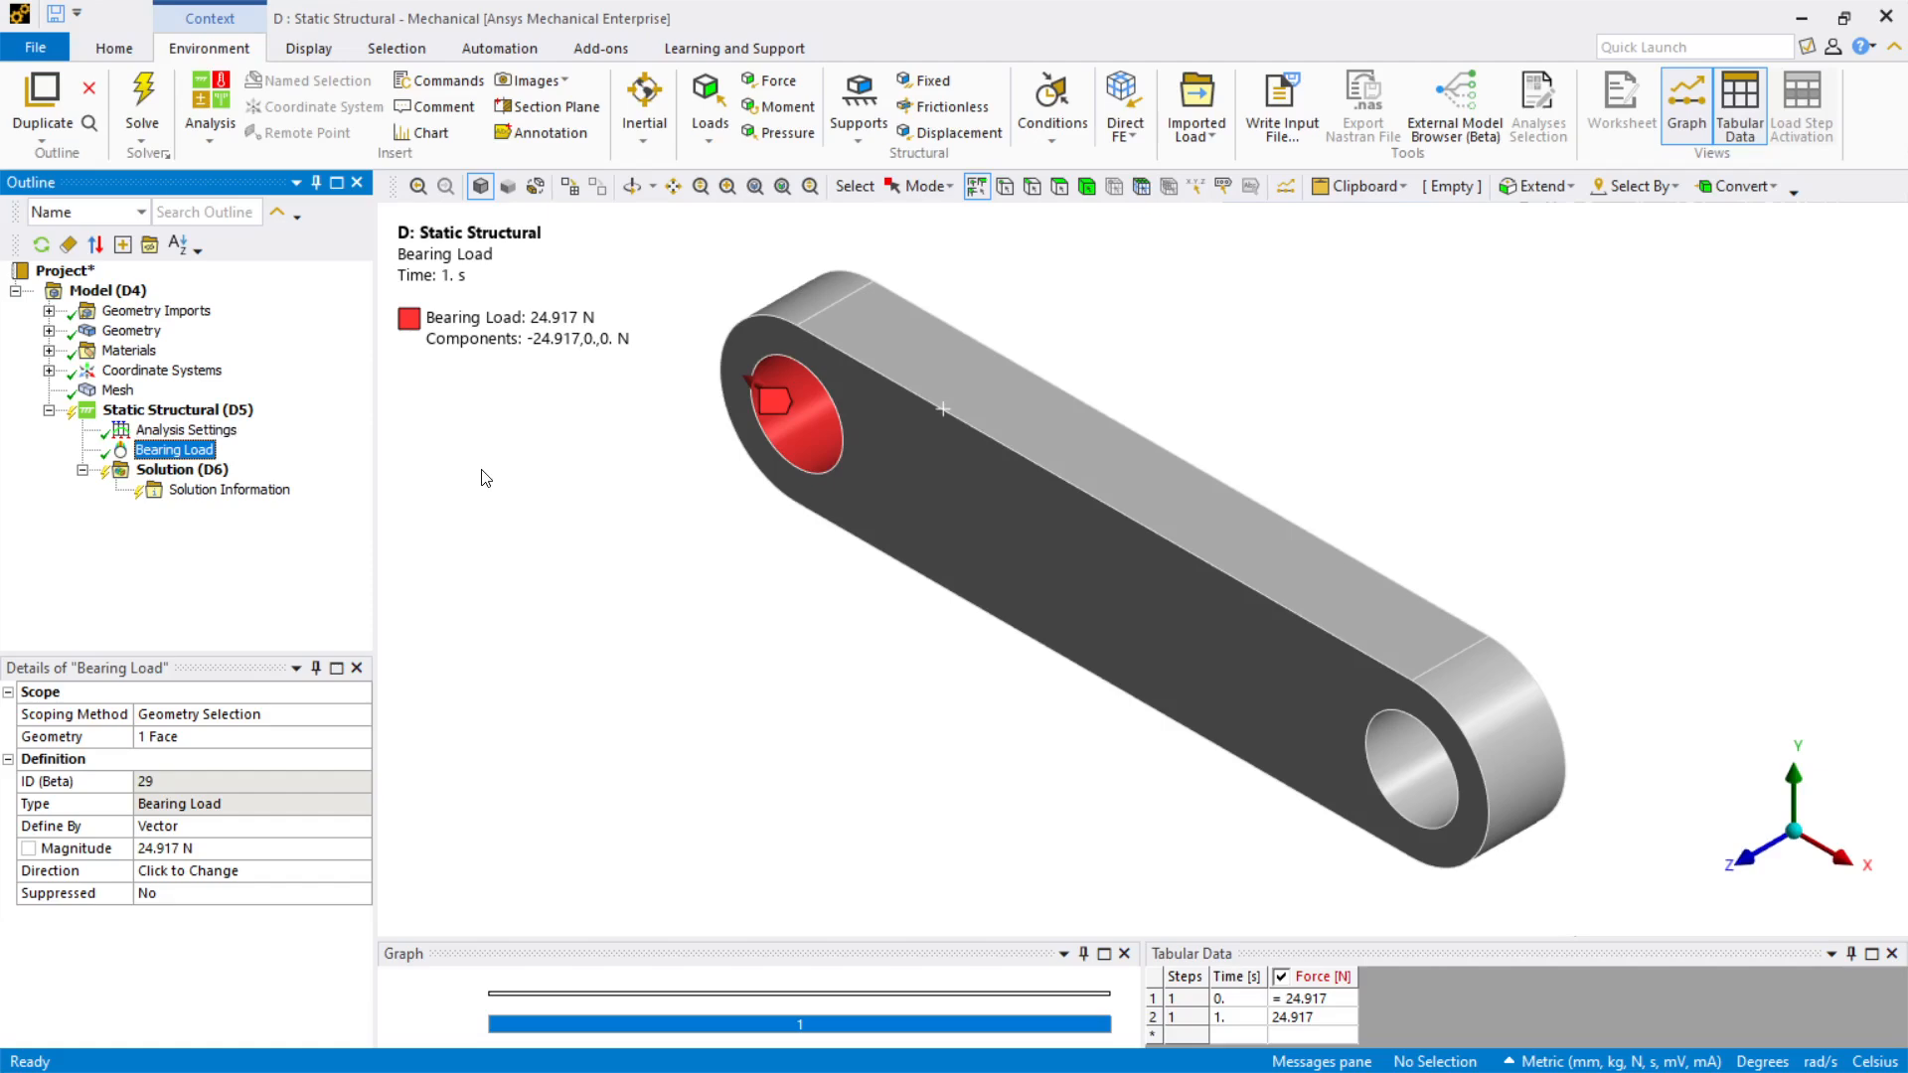
# Step: Turn on Inertia Relief in the static structural analysis settings
pyautogui.click(128, 437)
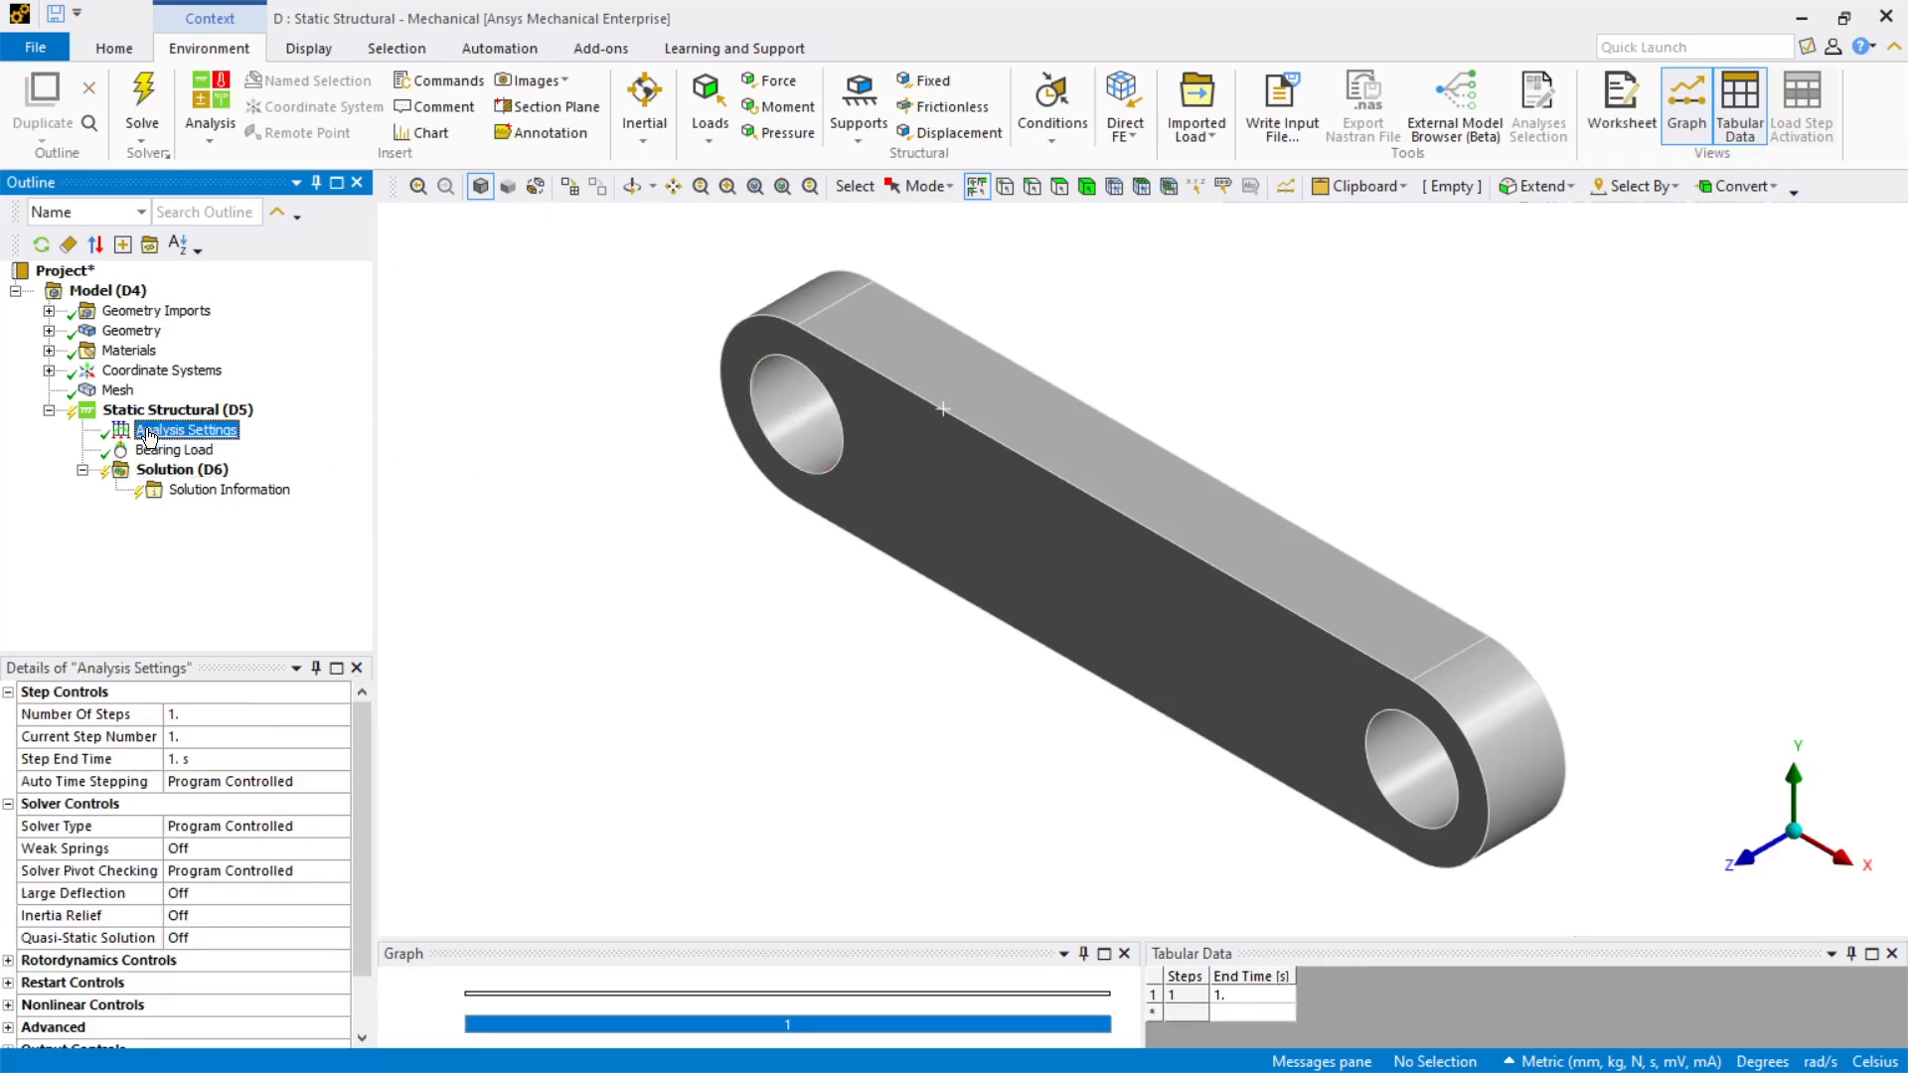
pyautogui.click(178, 916)
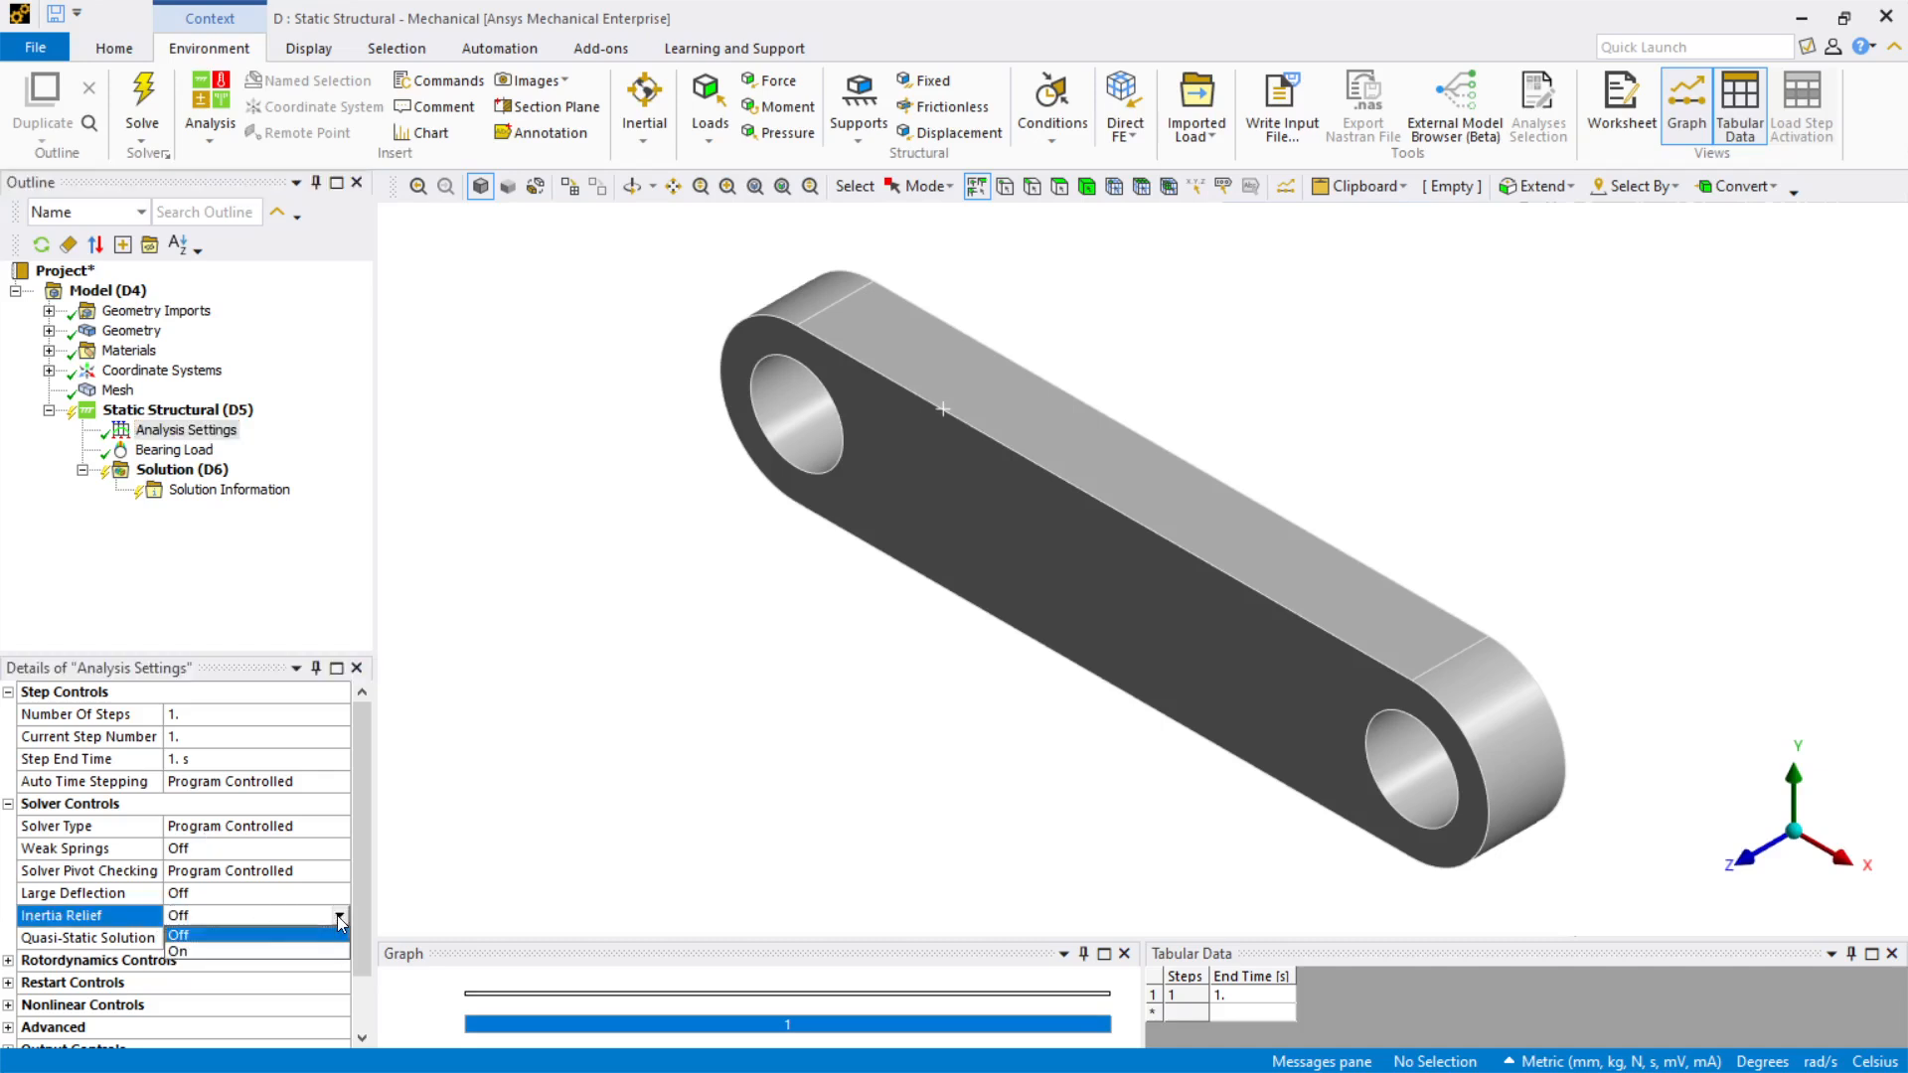
pyautogui.click(258, 952)
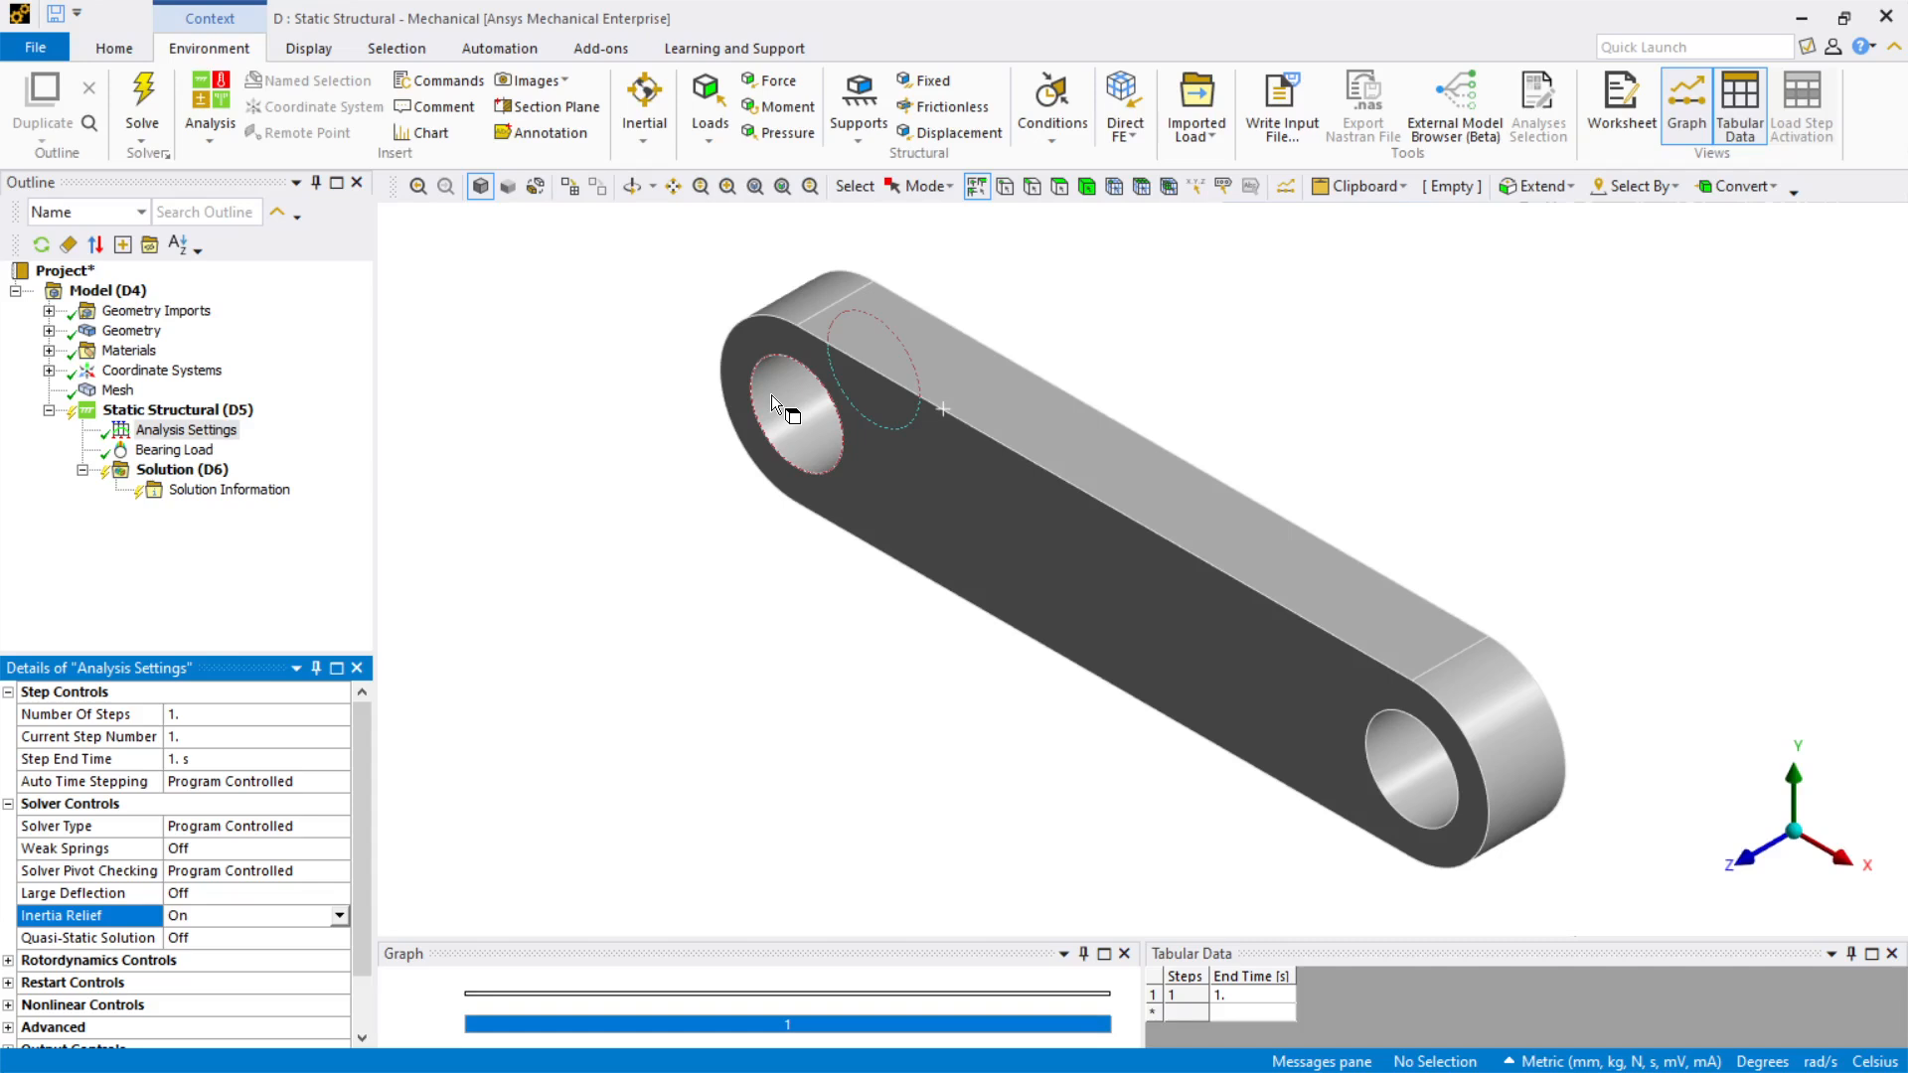
# Step: Add a remote displacement scoped to the front outer arc edge around the loaded hole
pyautogui.click(206, 410)
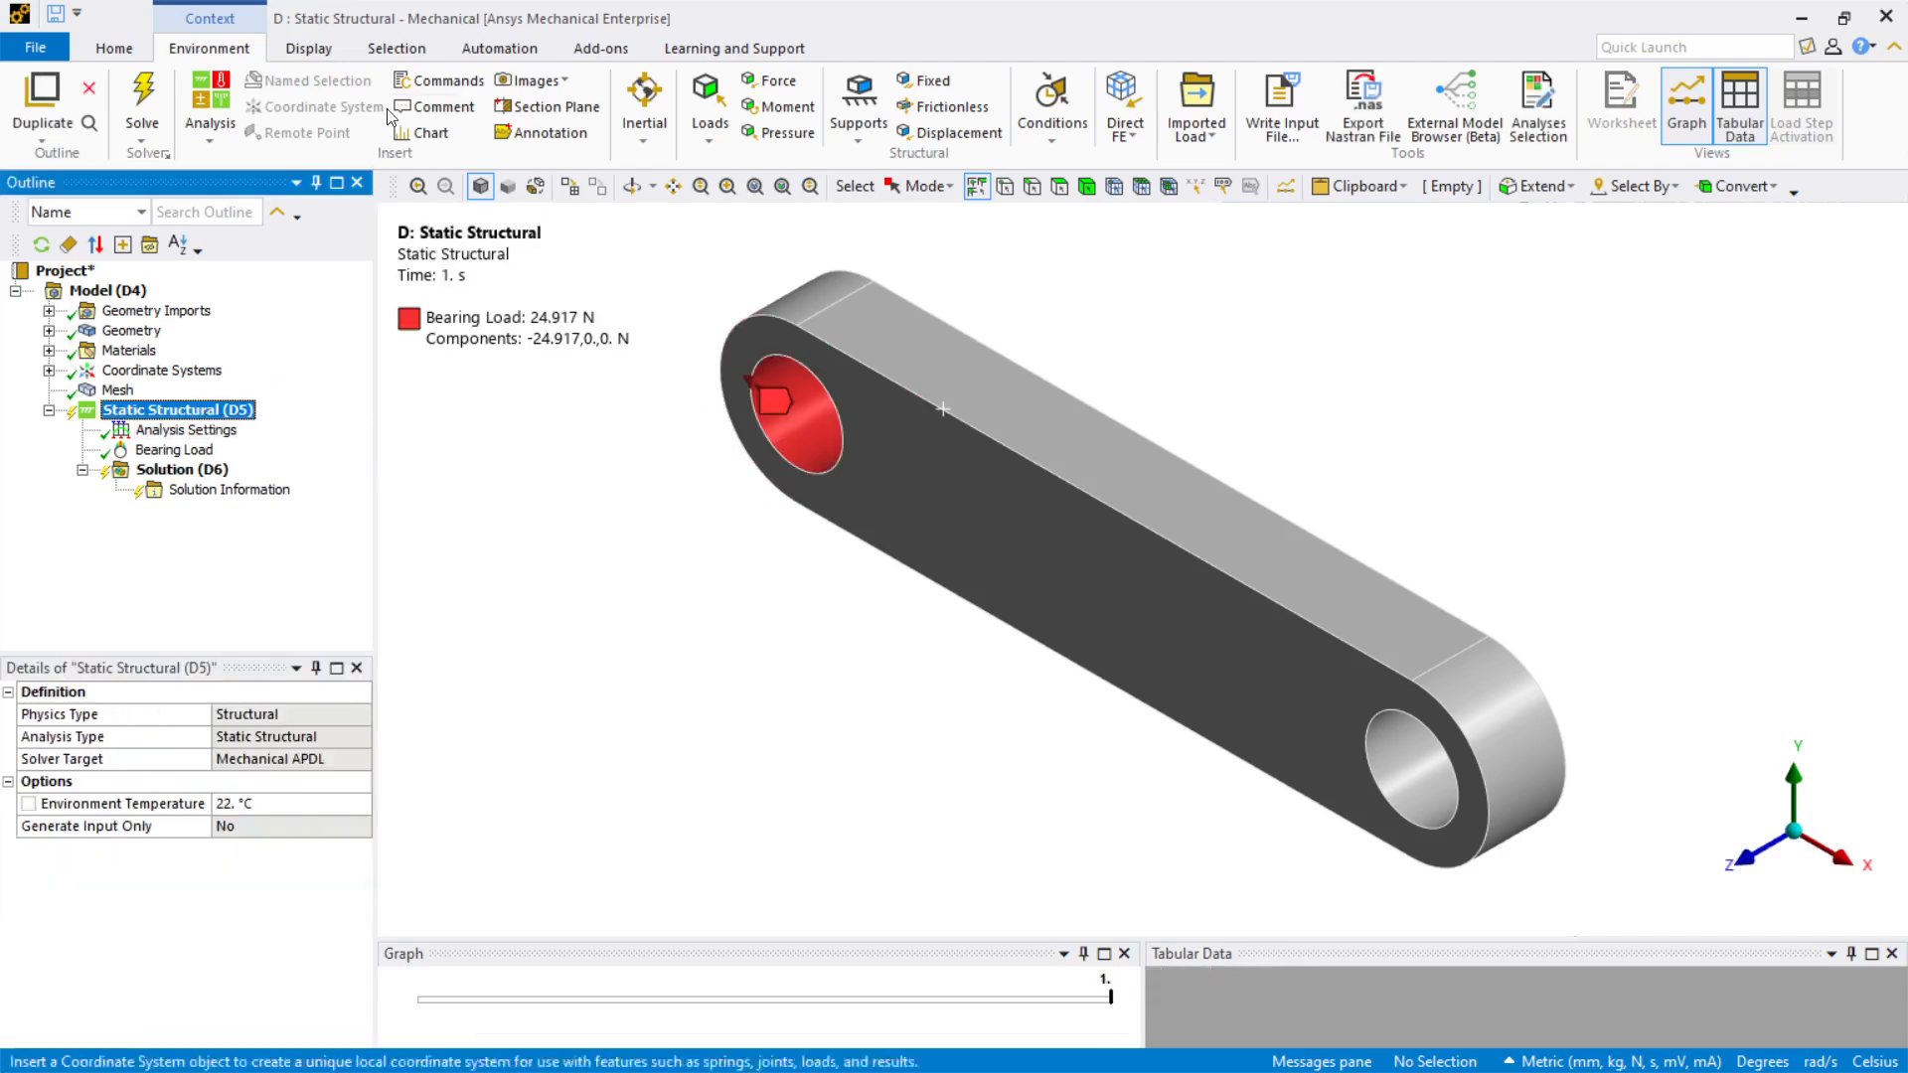
pyautogui.click(874, 121)
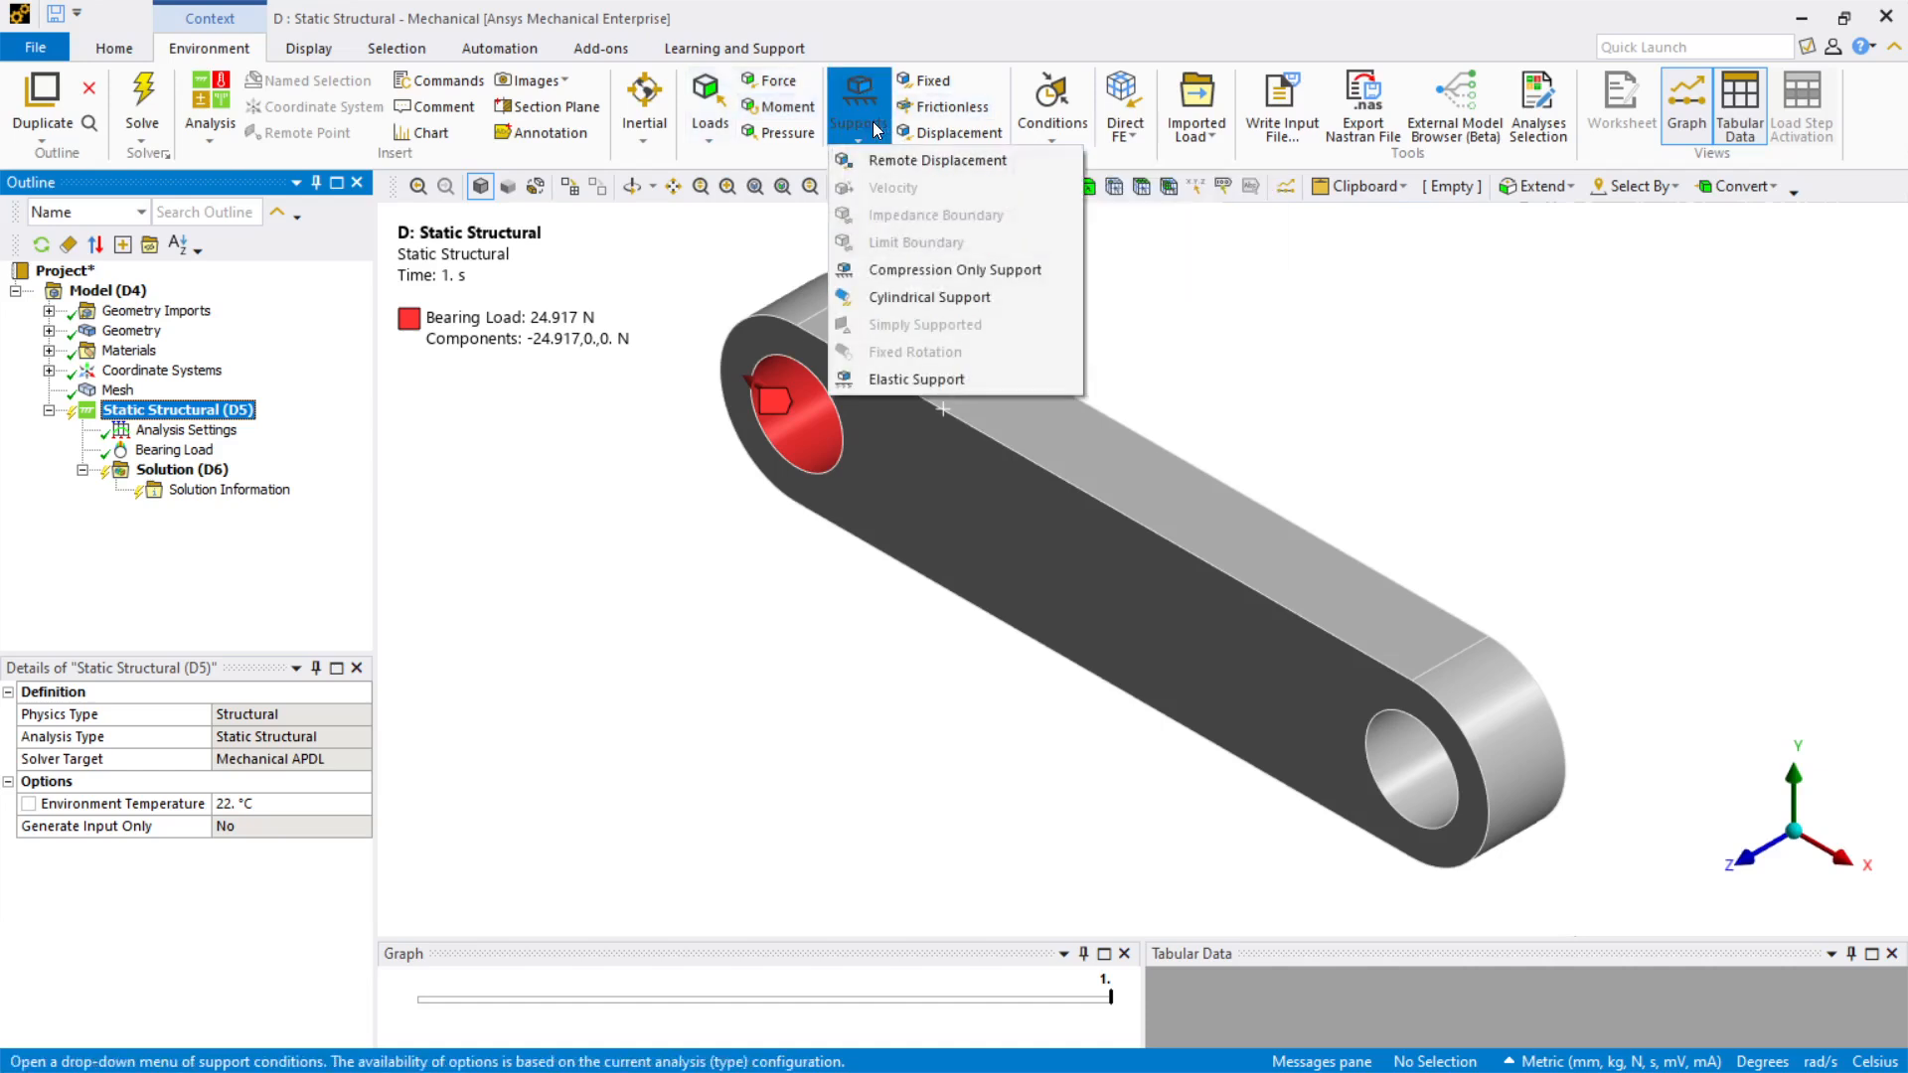
pyautogui.click(896, 165)
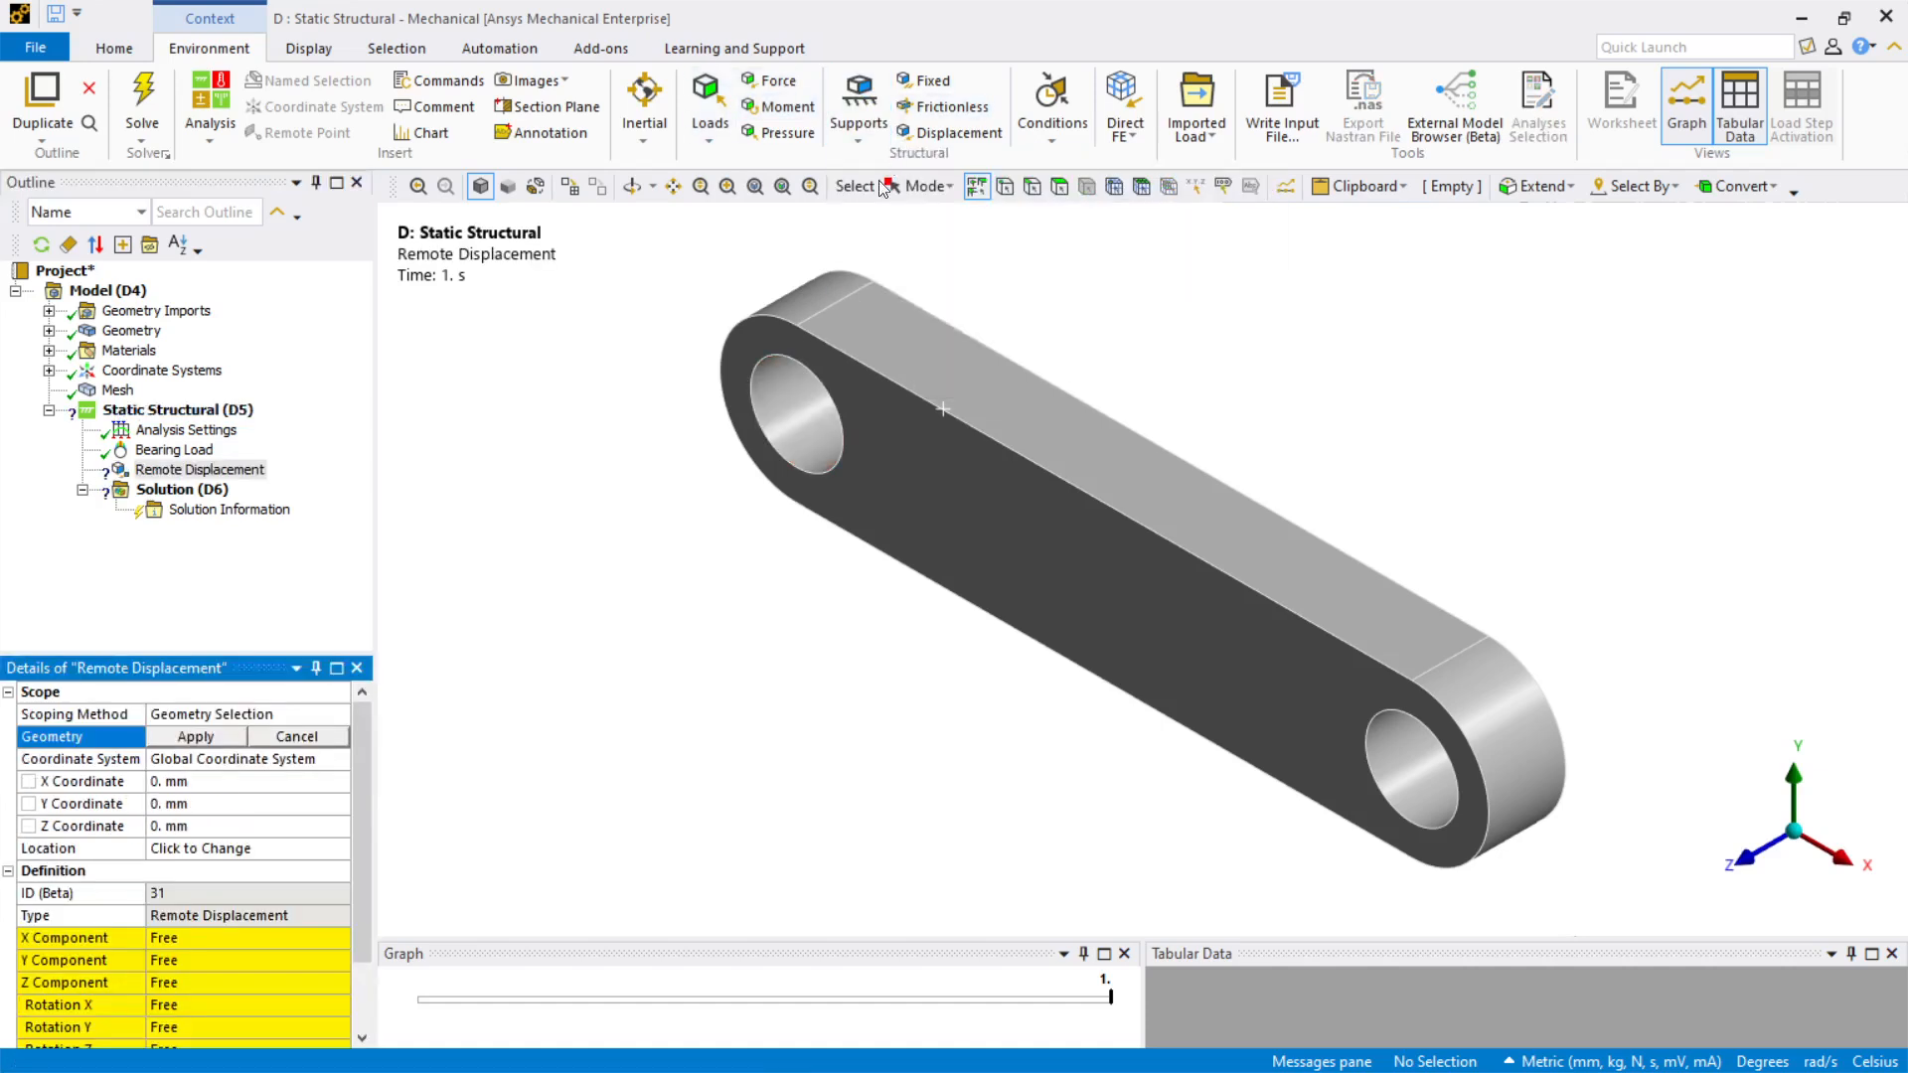
pyautogui.click(758, 313)
pyautogui.moveTo(776, 274)
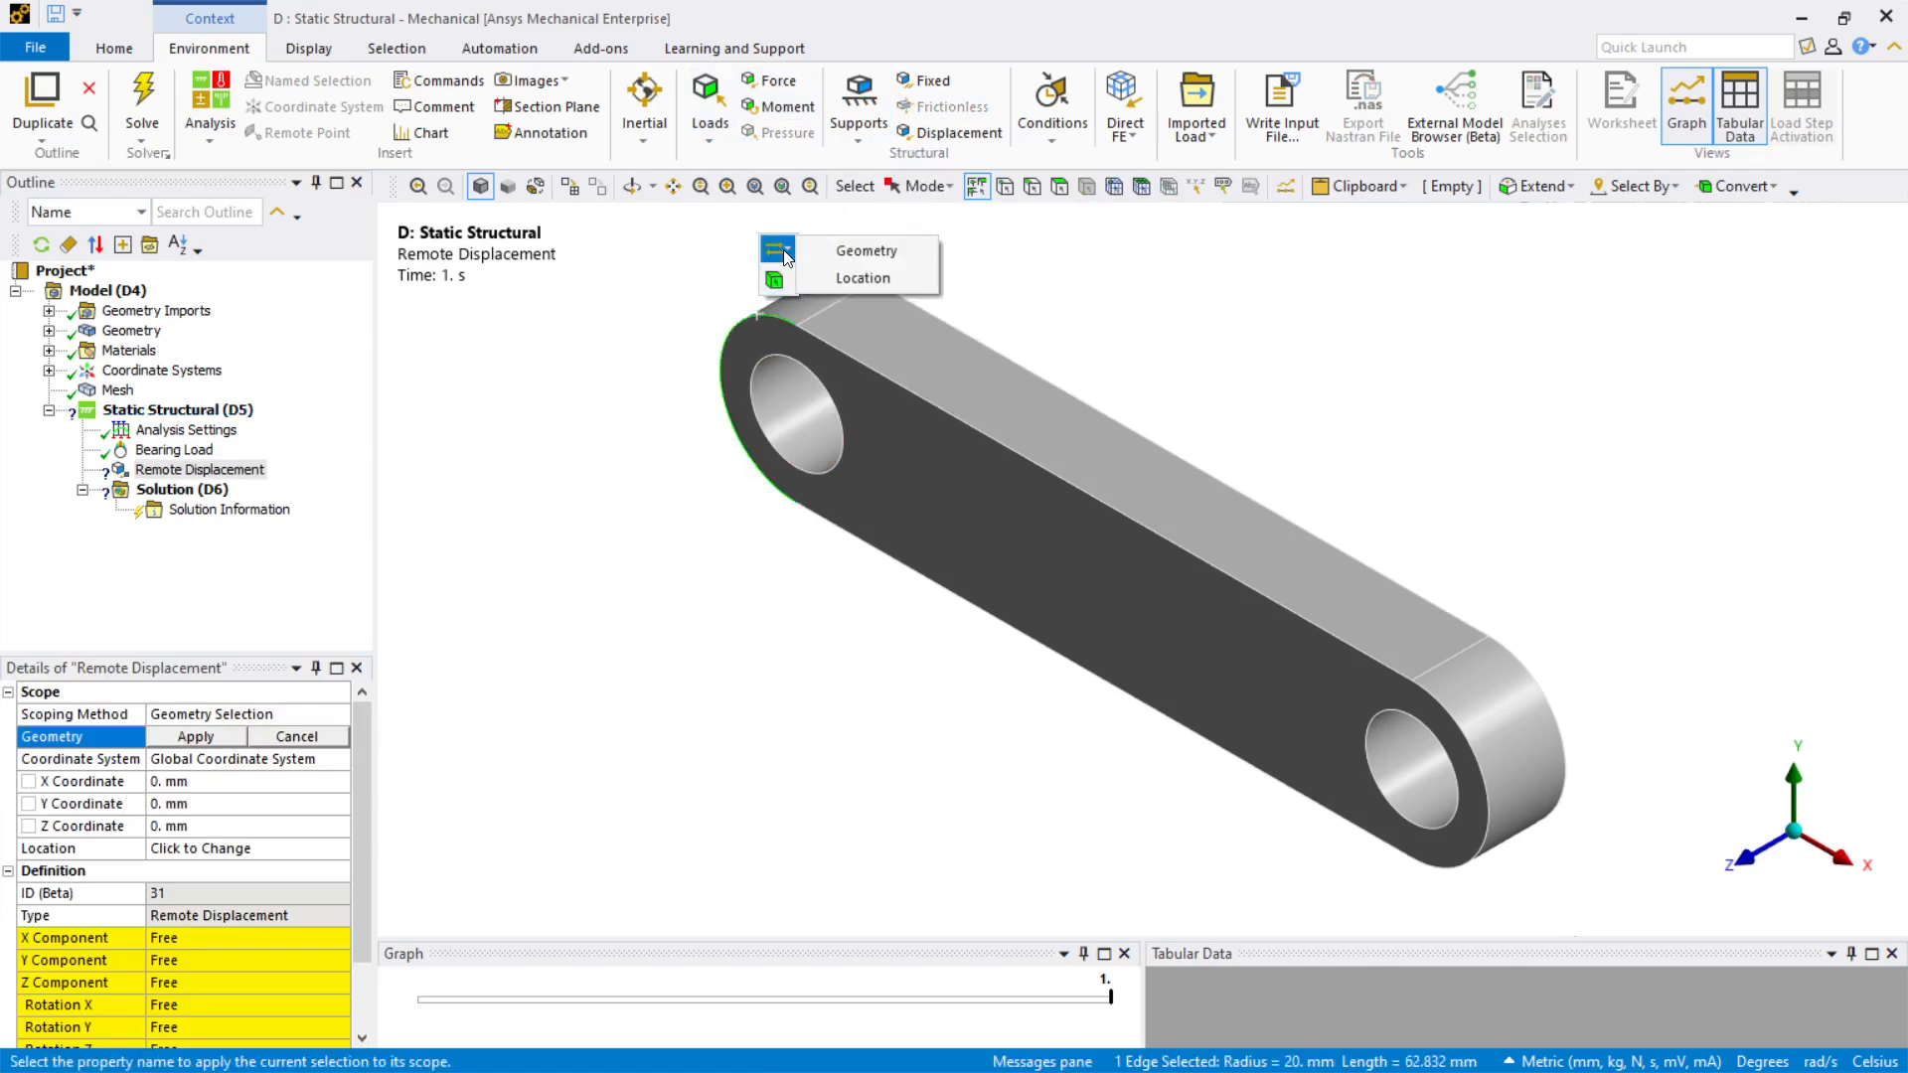
pyautogui.click(851, 247)
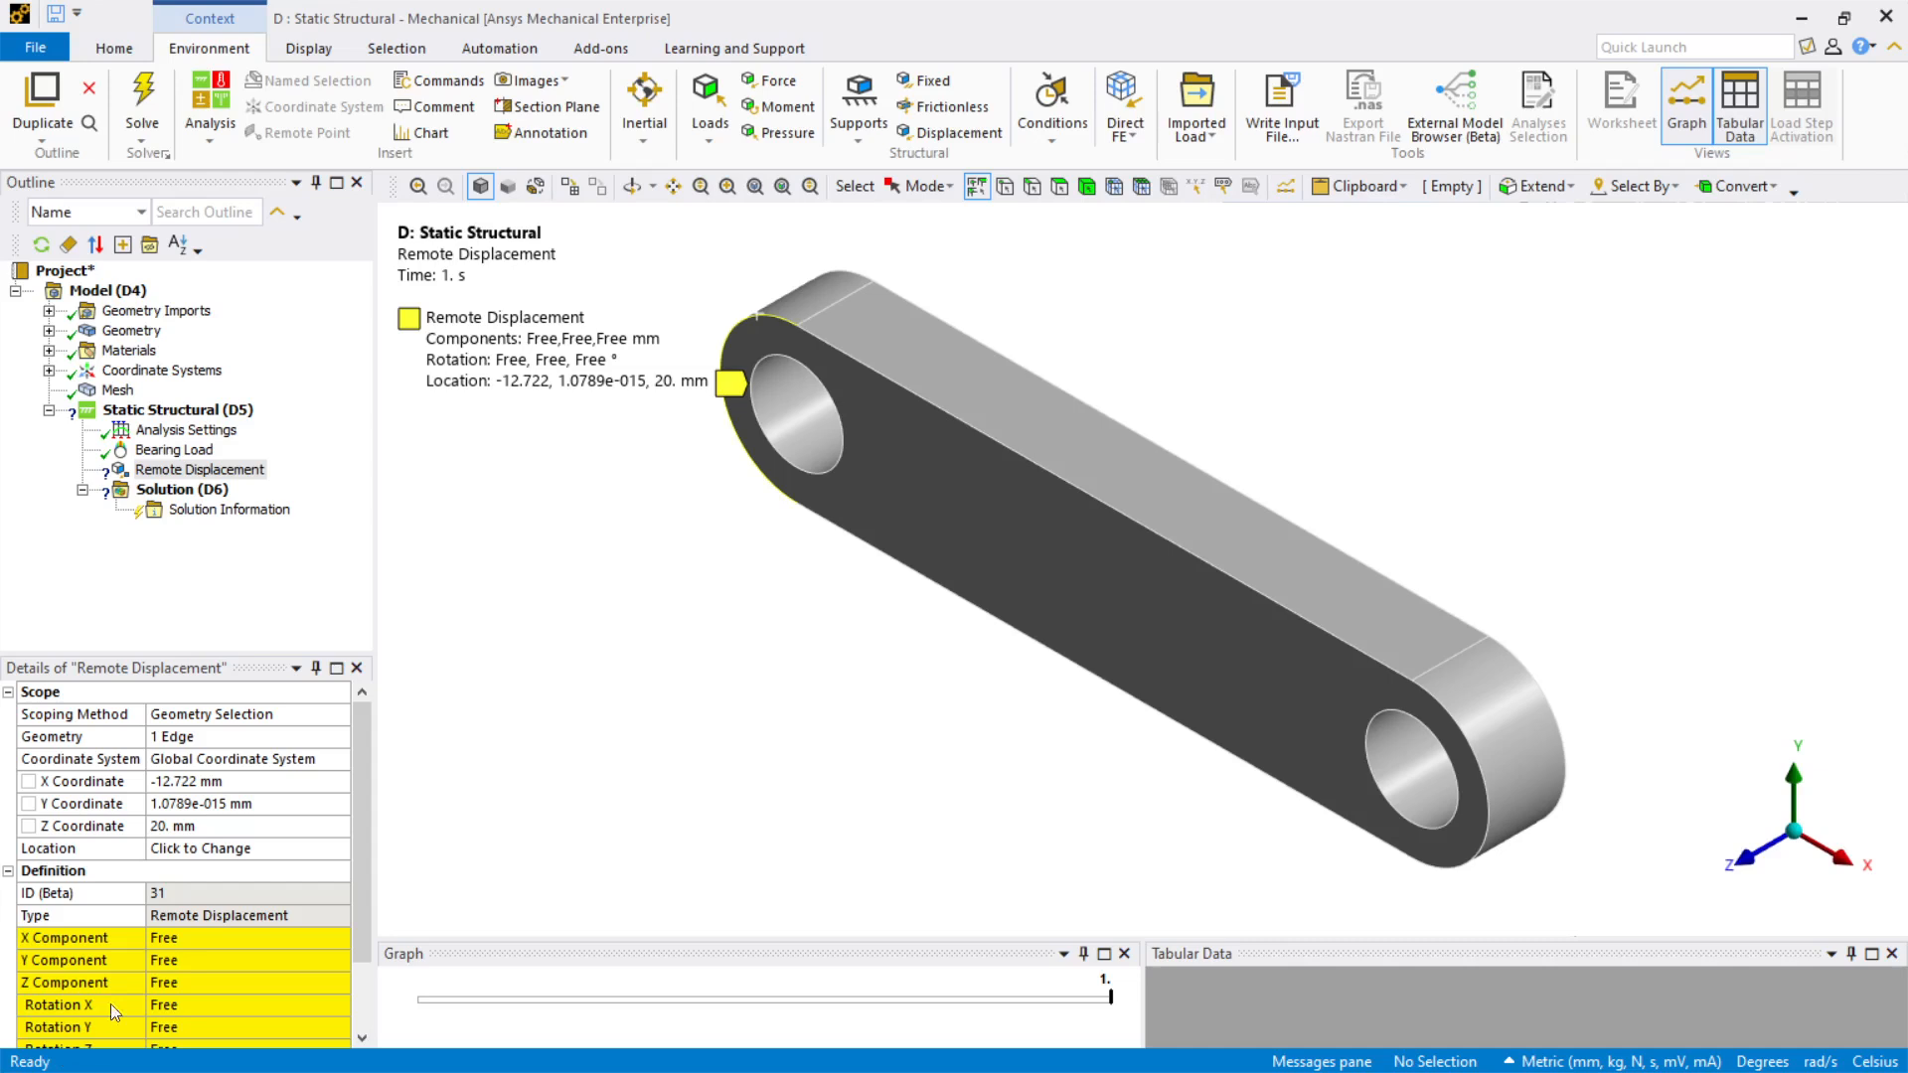
# Step: Set the remote displacement's X, Y and Z components to 0 mm
pyautogui.click(158, 938)
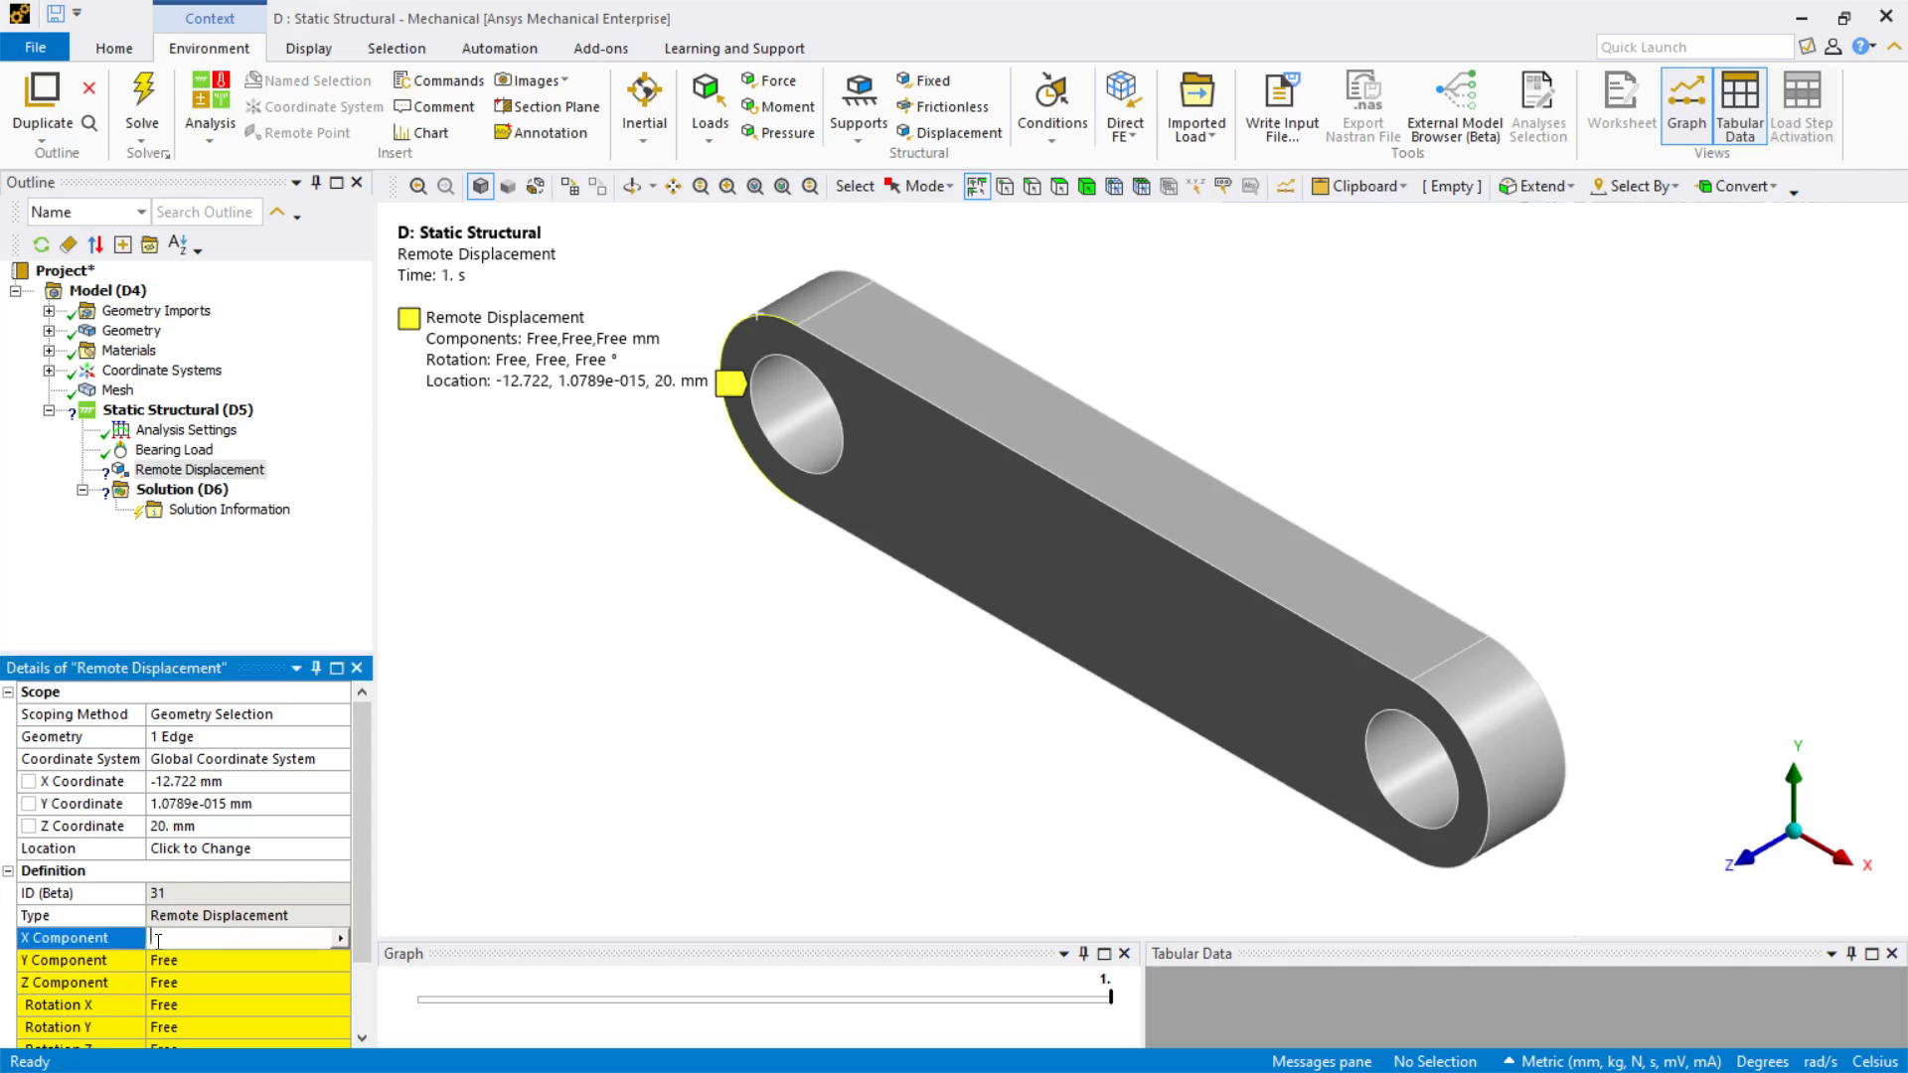
pyautogui.write('0')
pyautogui.press('Return')
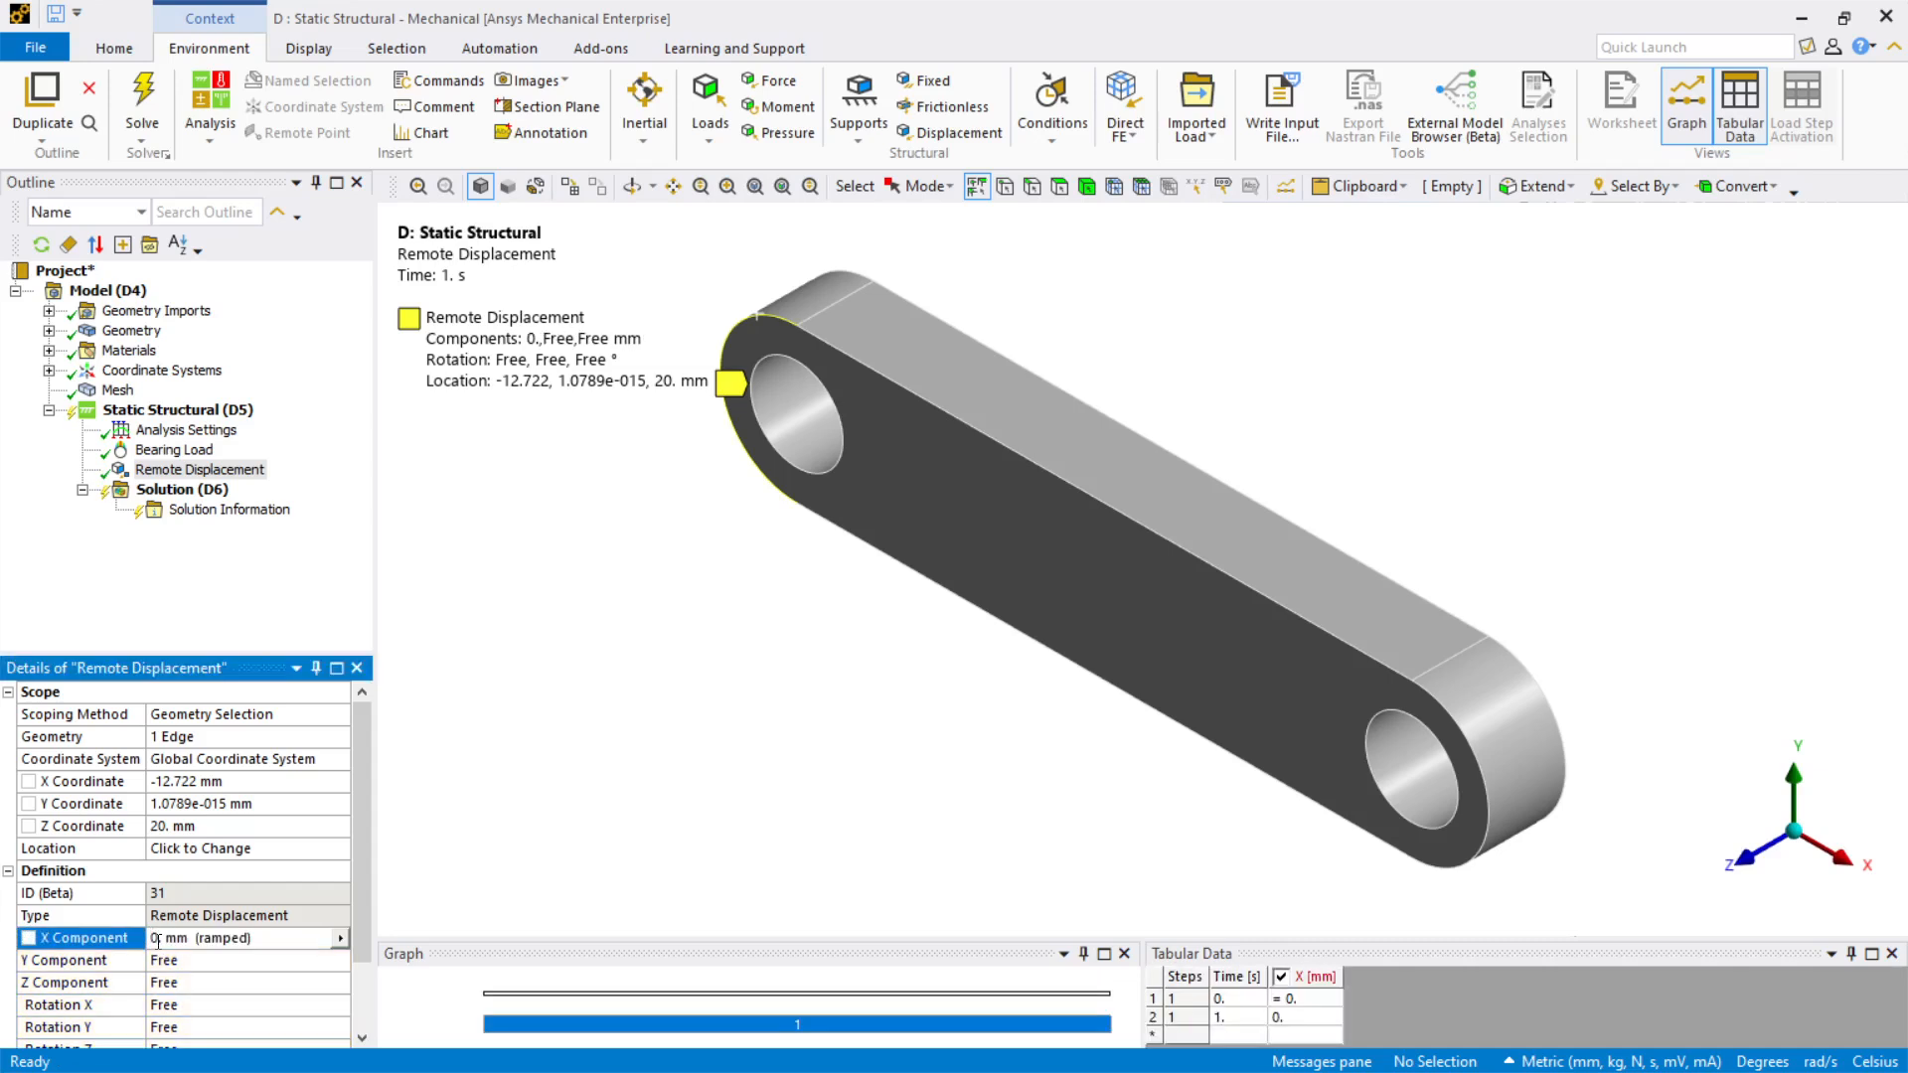
pyautogui.press('Down')
pyautogui.press('Return')
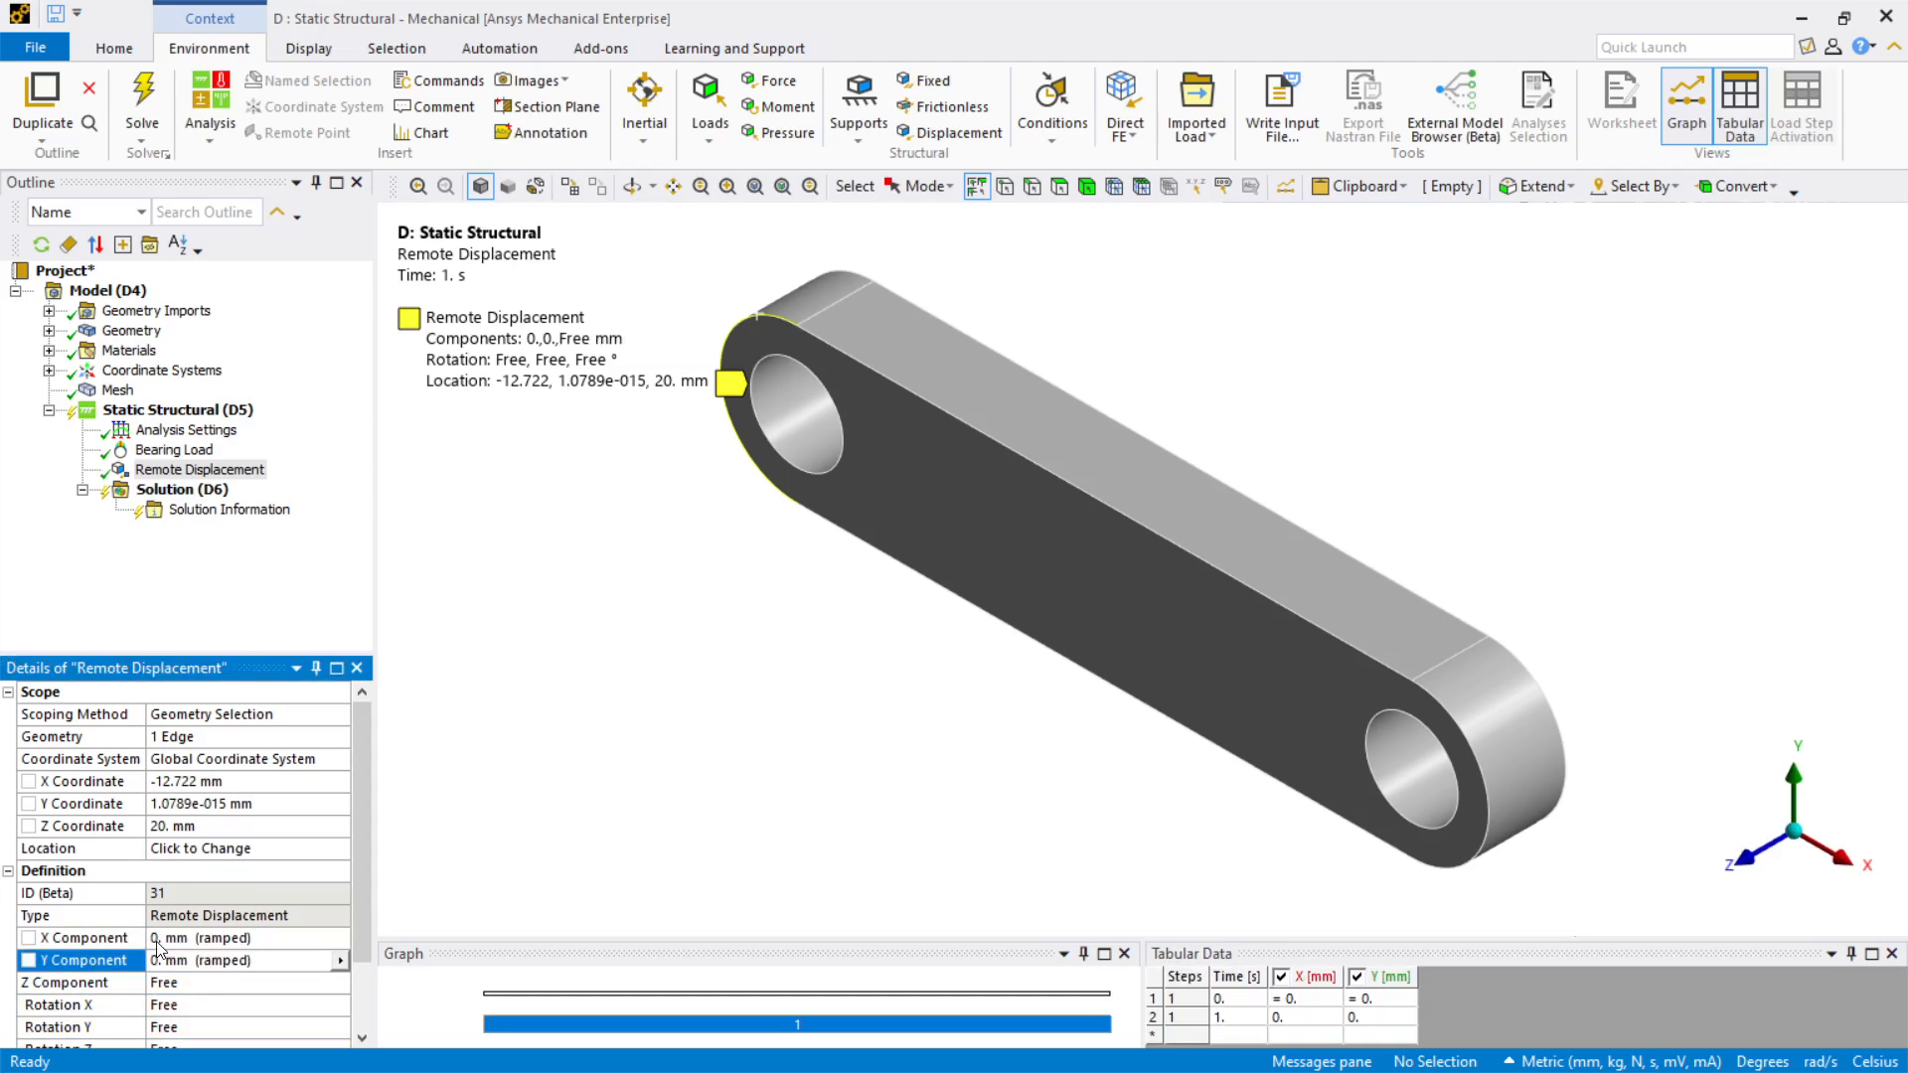
pyautogui.press('Down')
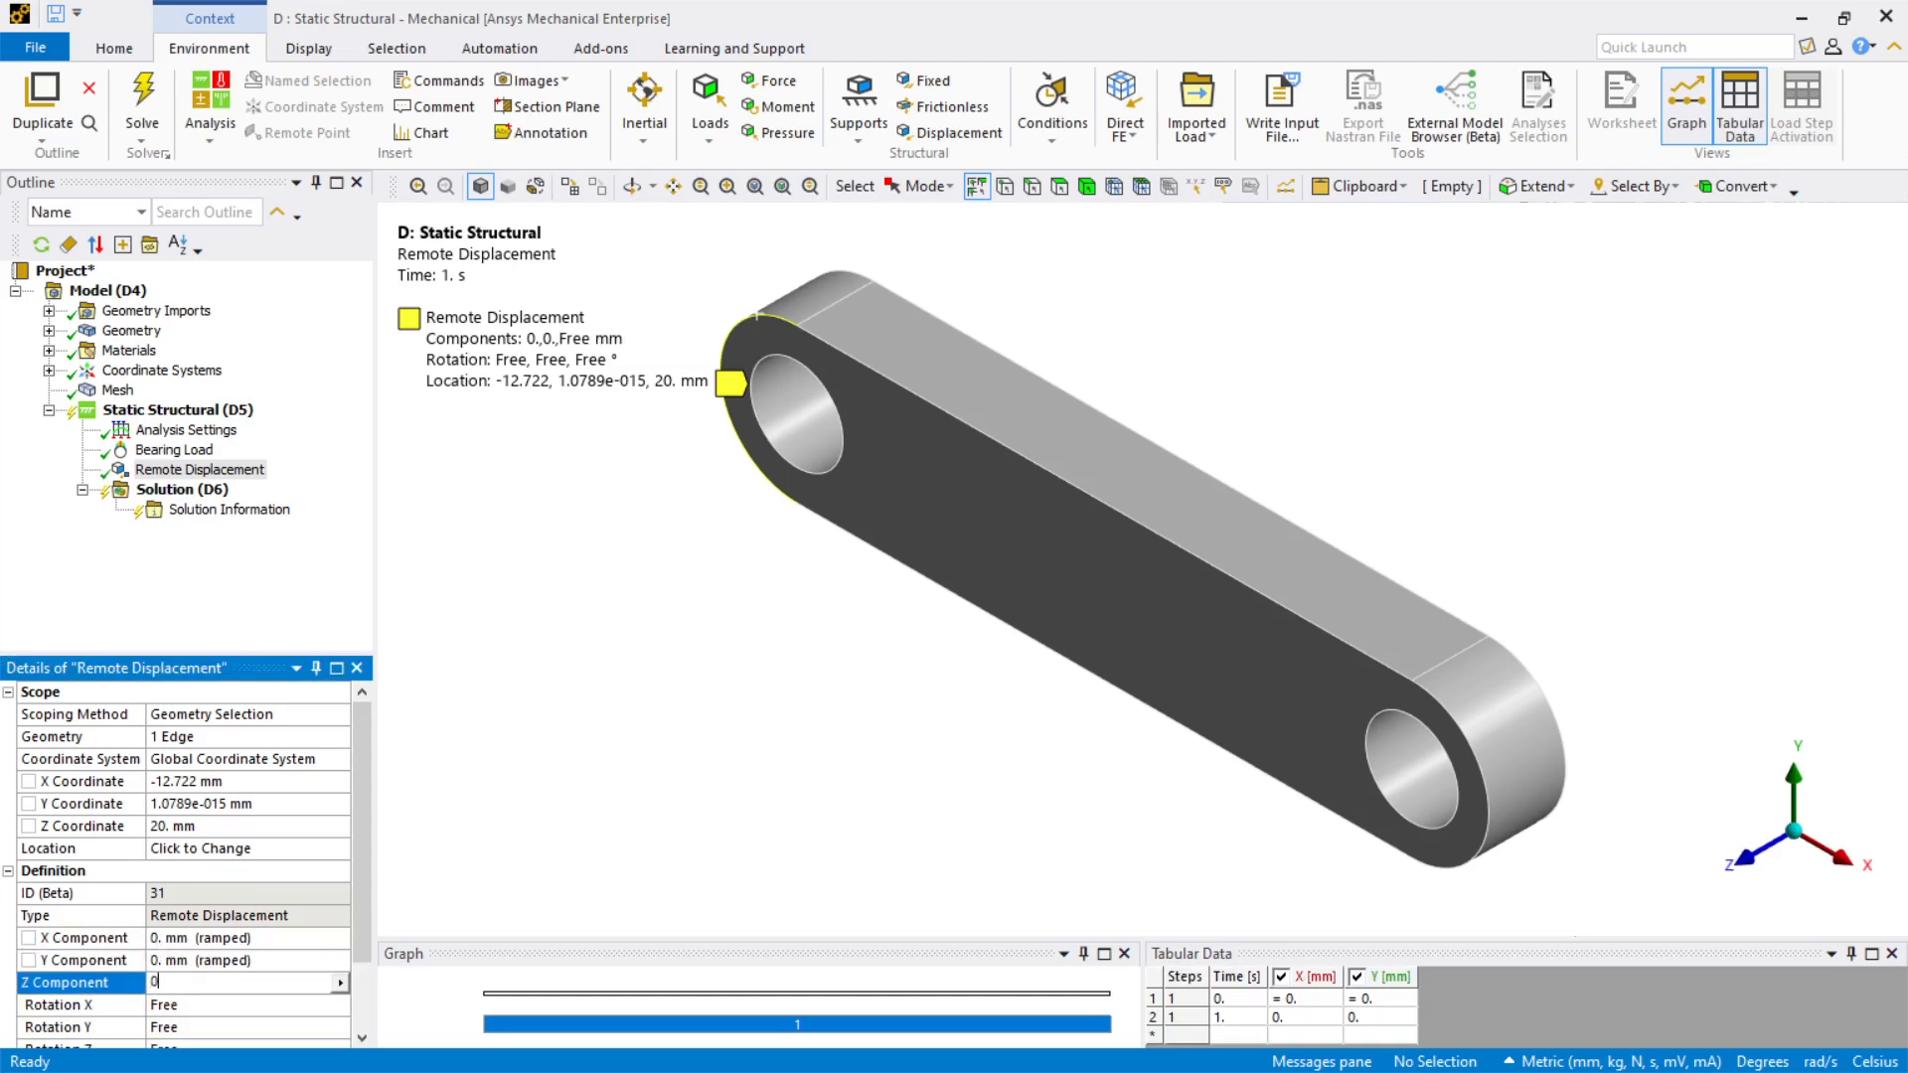
pyautogui.write('0')
pyautogui.press('Return')
# Step: Set the remote displacement's rotations about X, Y and Z to 0°
pyautogui.press('Down')
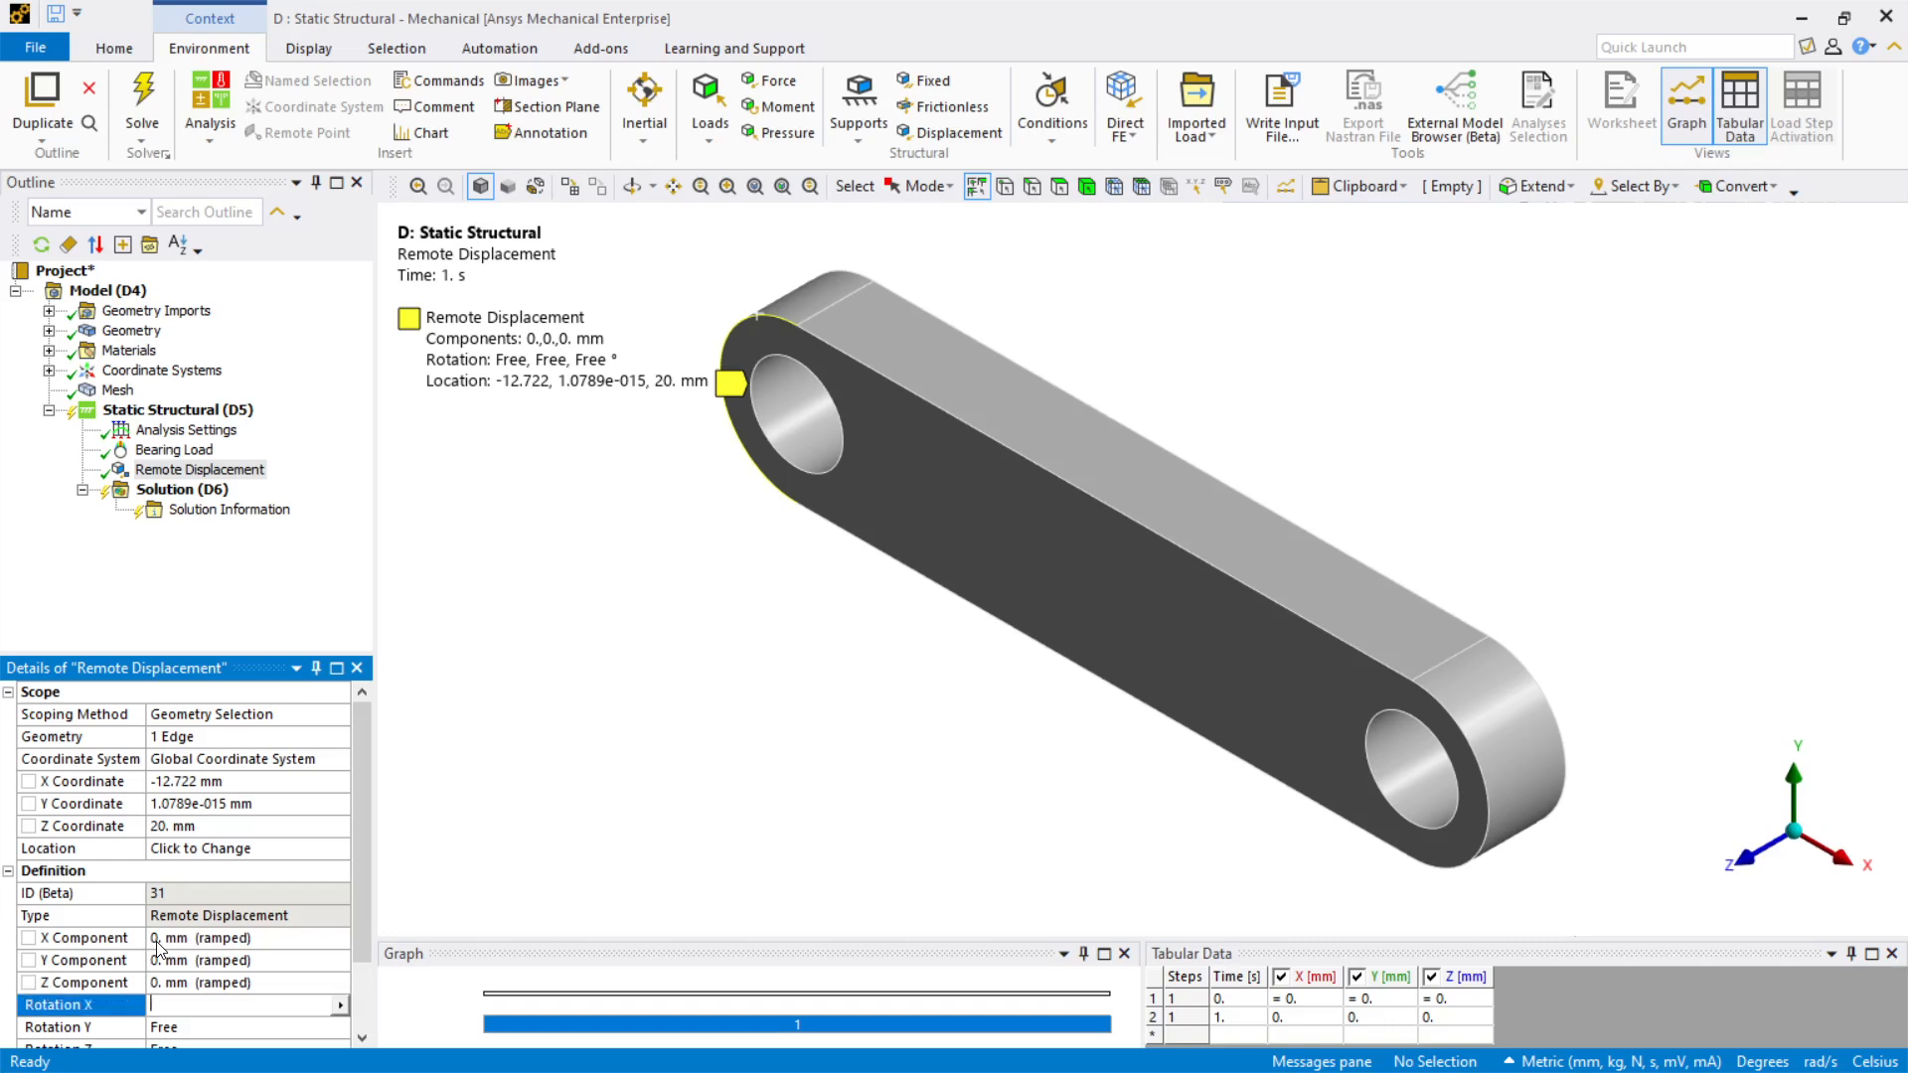
pyautogui.write('0')
pyautogui.press('Return')
pyautogui.press('Down')
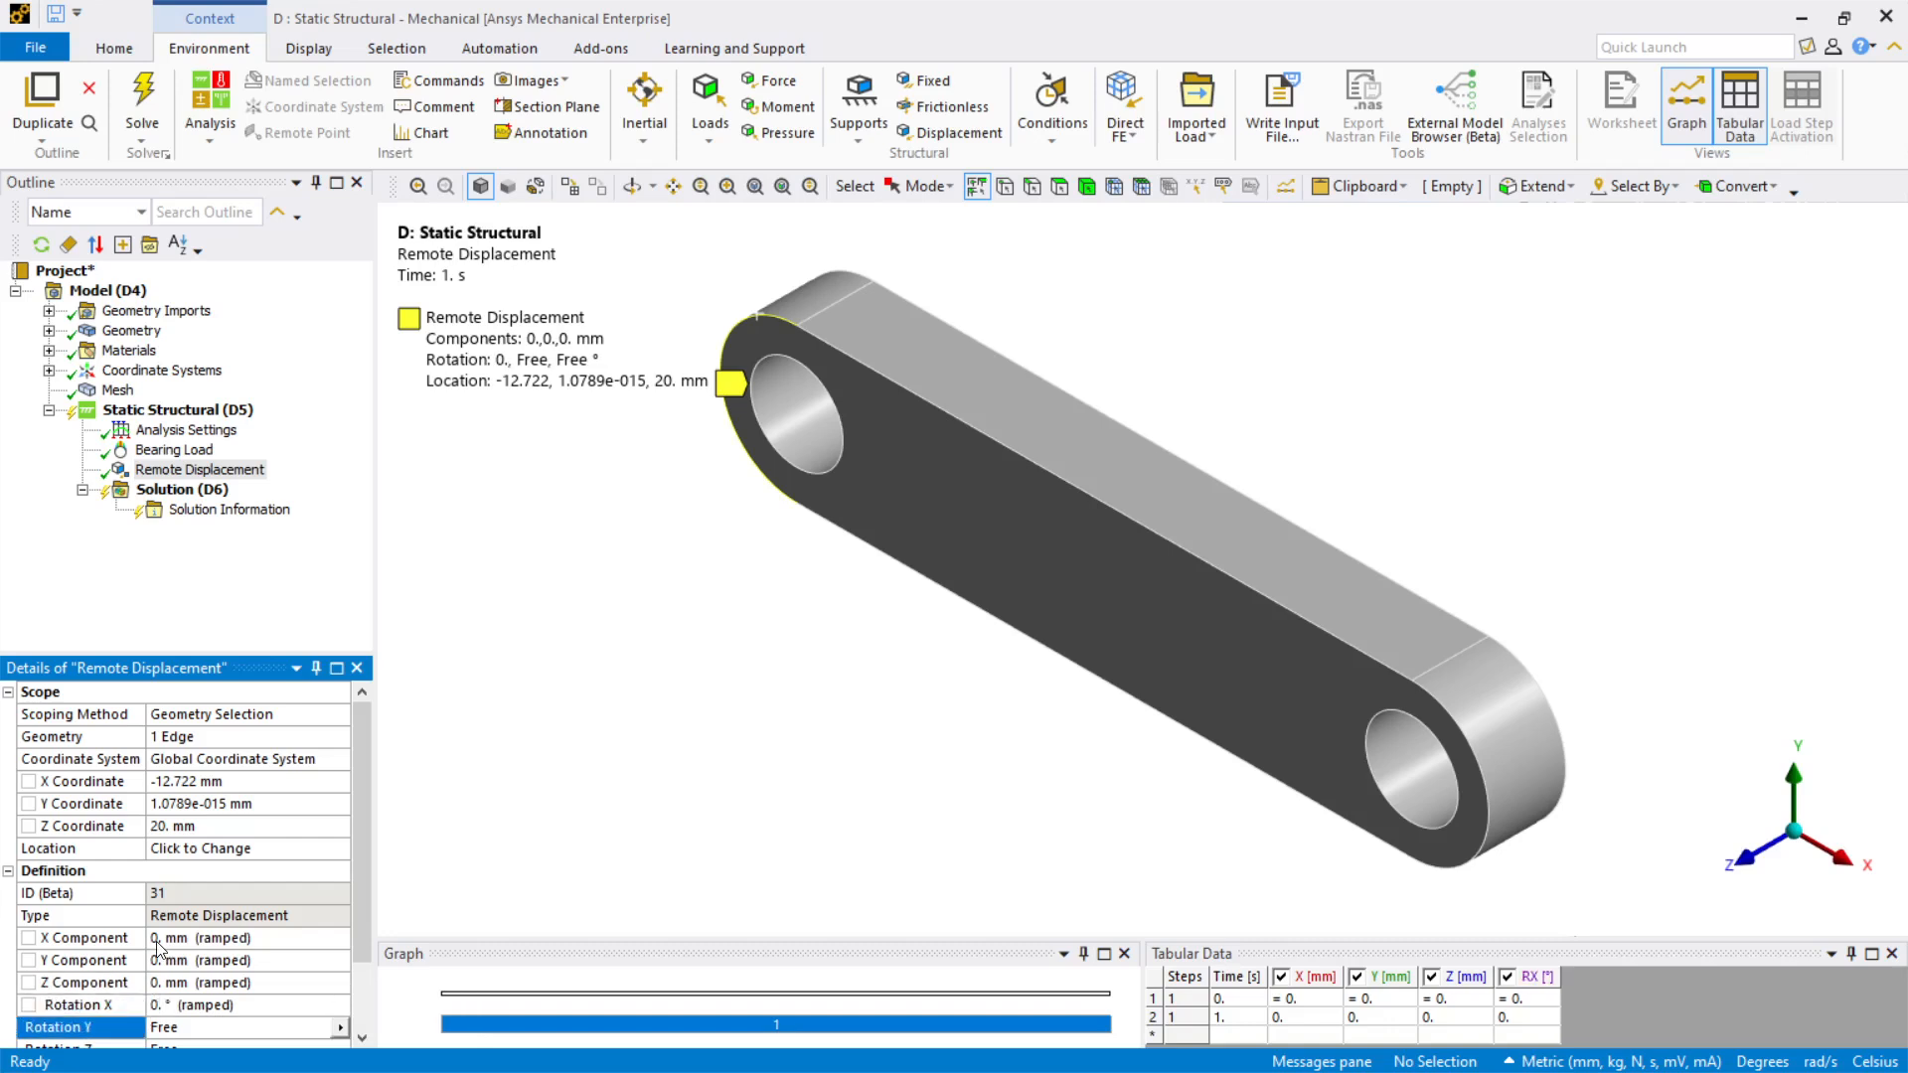
pyautogui.write('0')
pyautogui.press('Return')
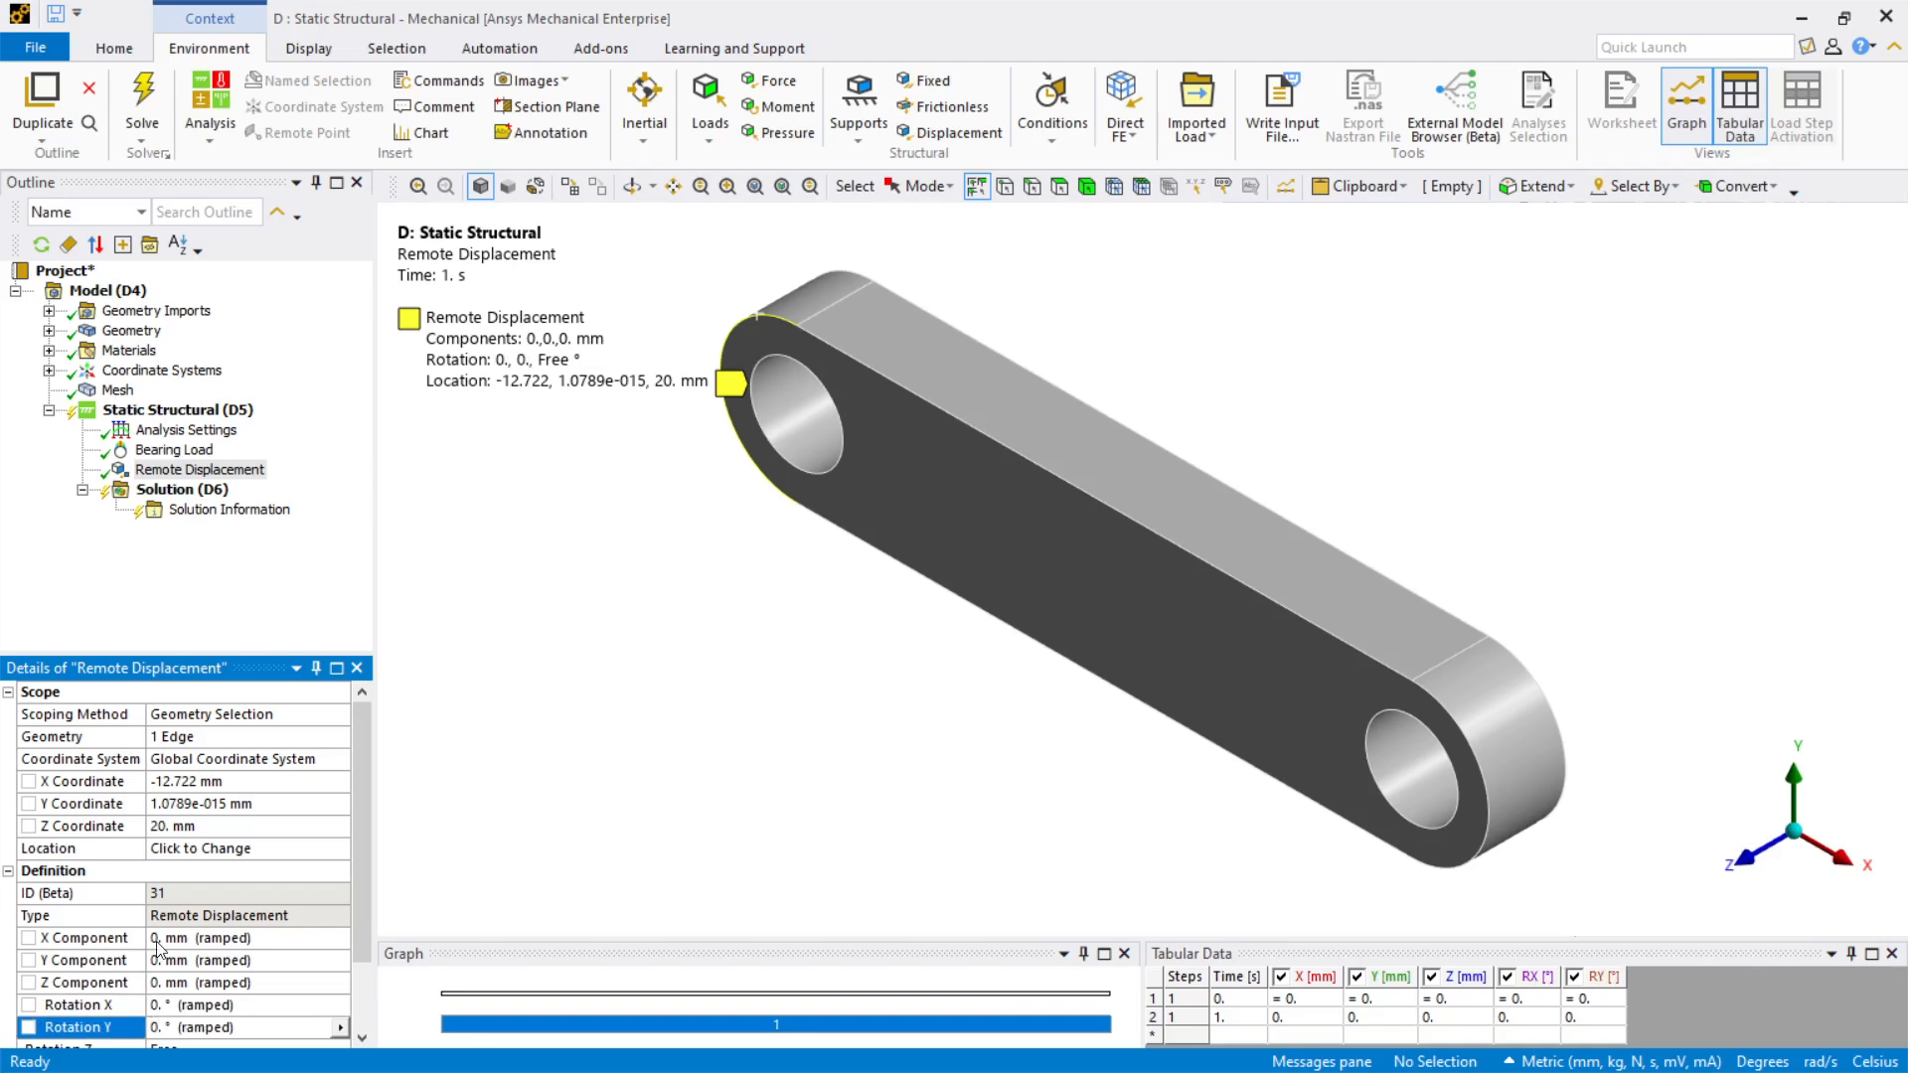
pyautogui.press('Down')
pyautogui.press('Tab')
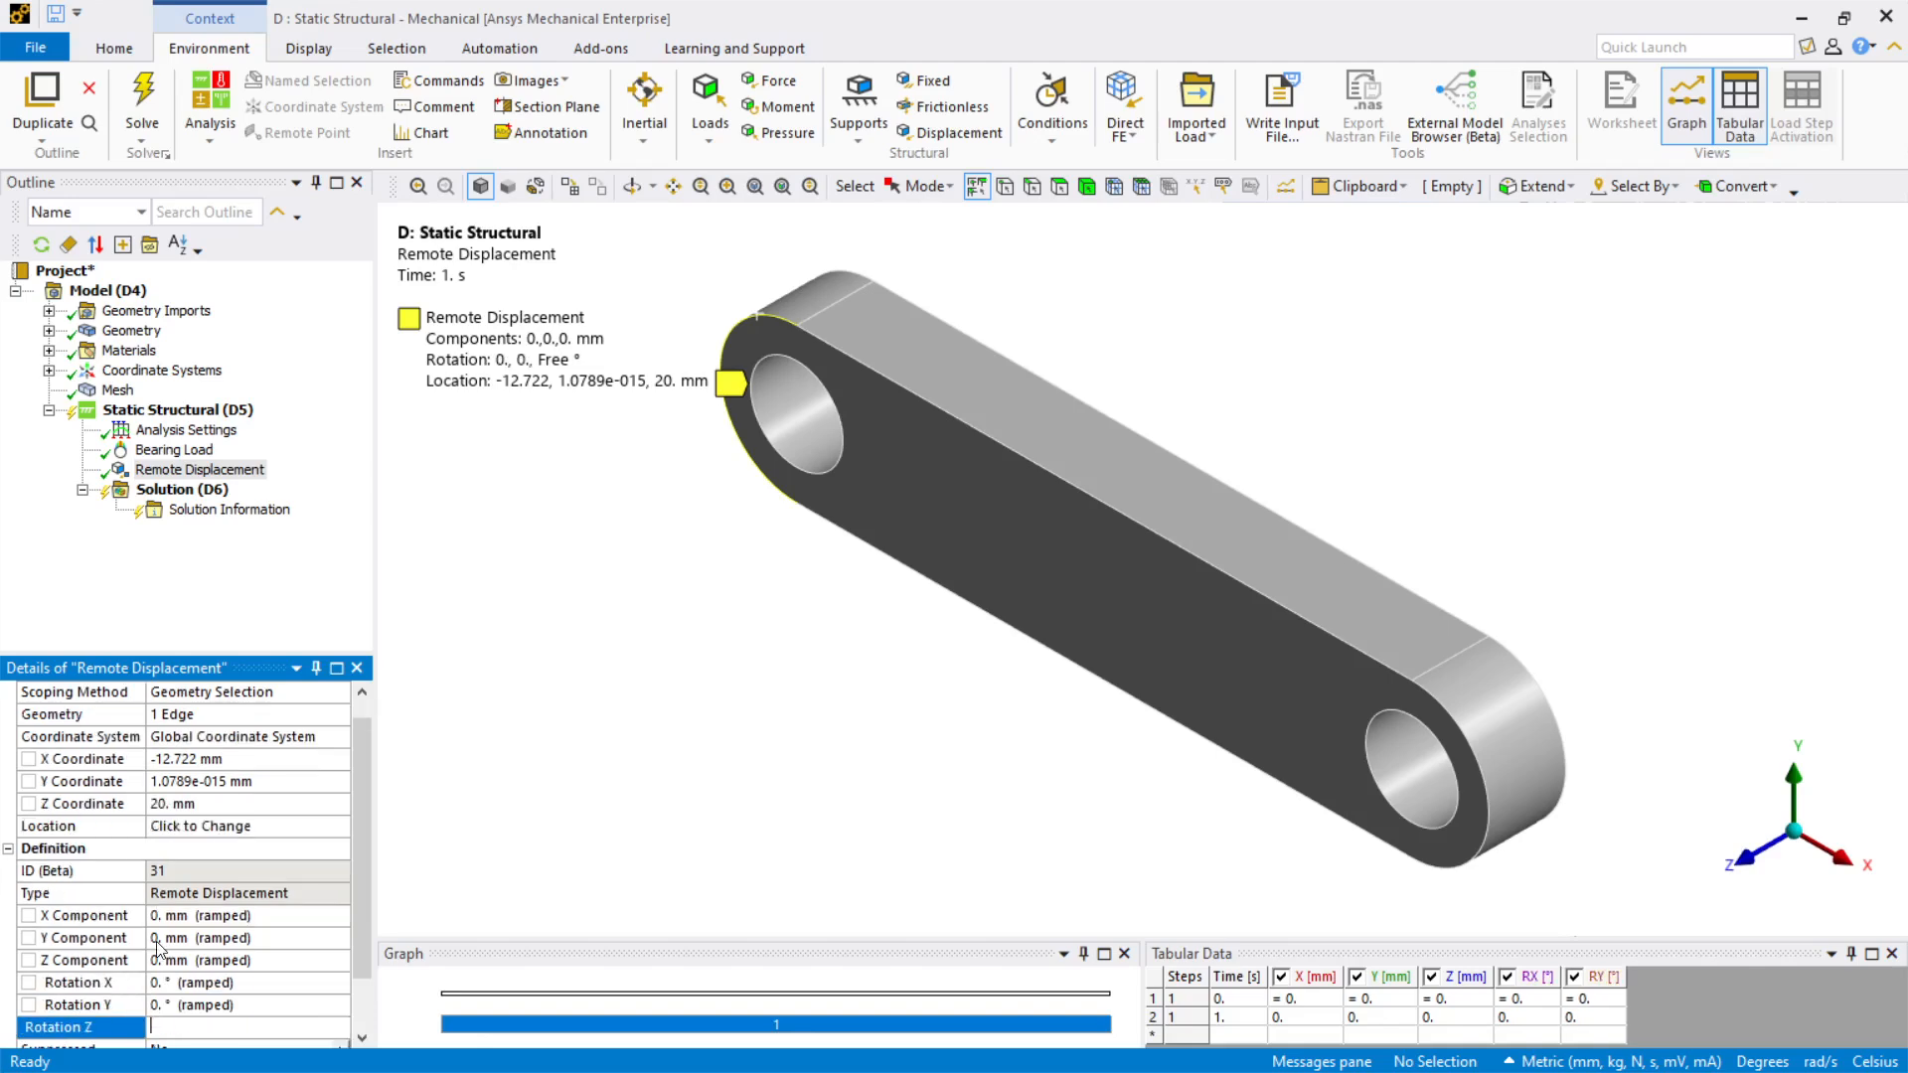
pyautogui.write('0')
pyautogui.press('Return')
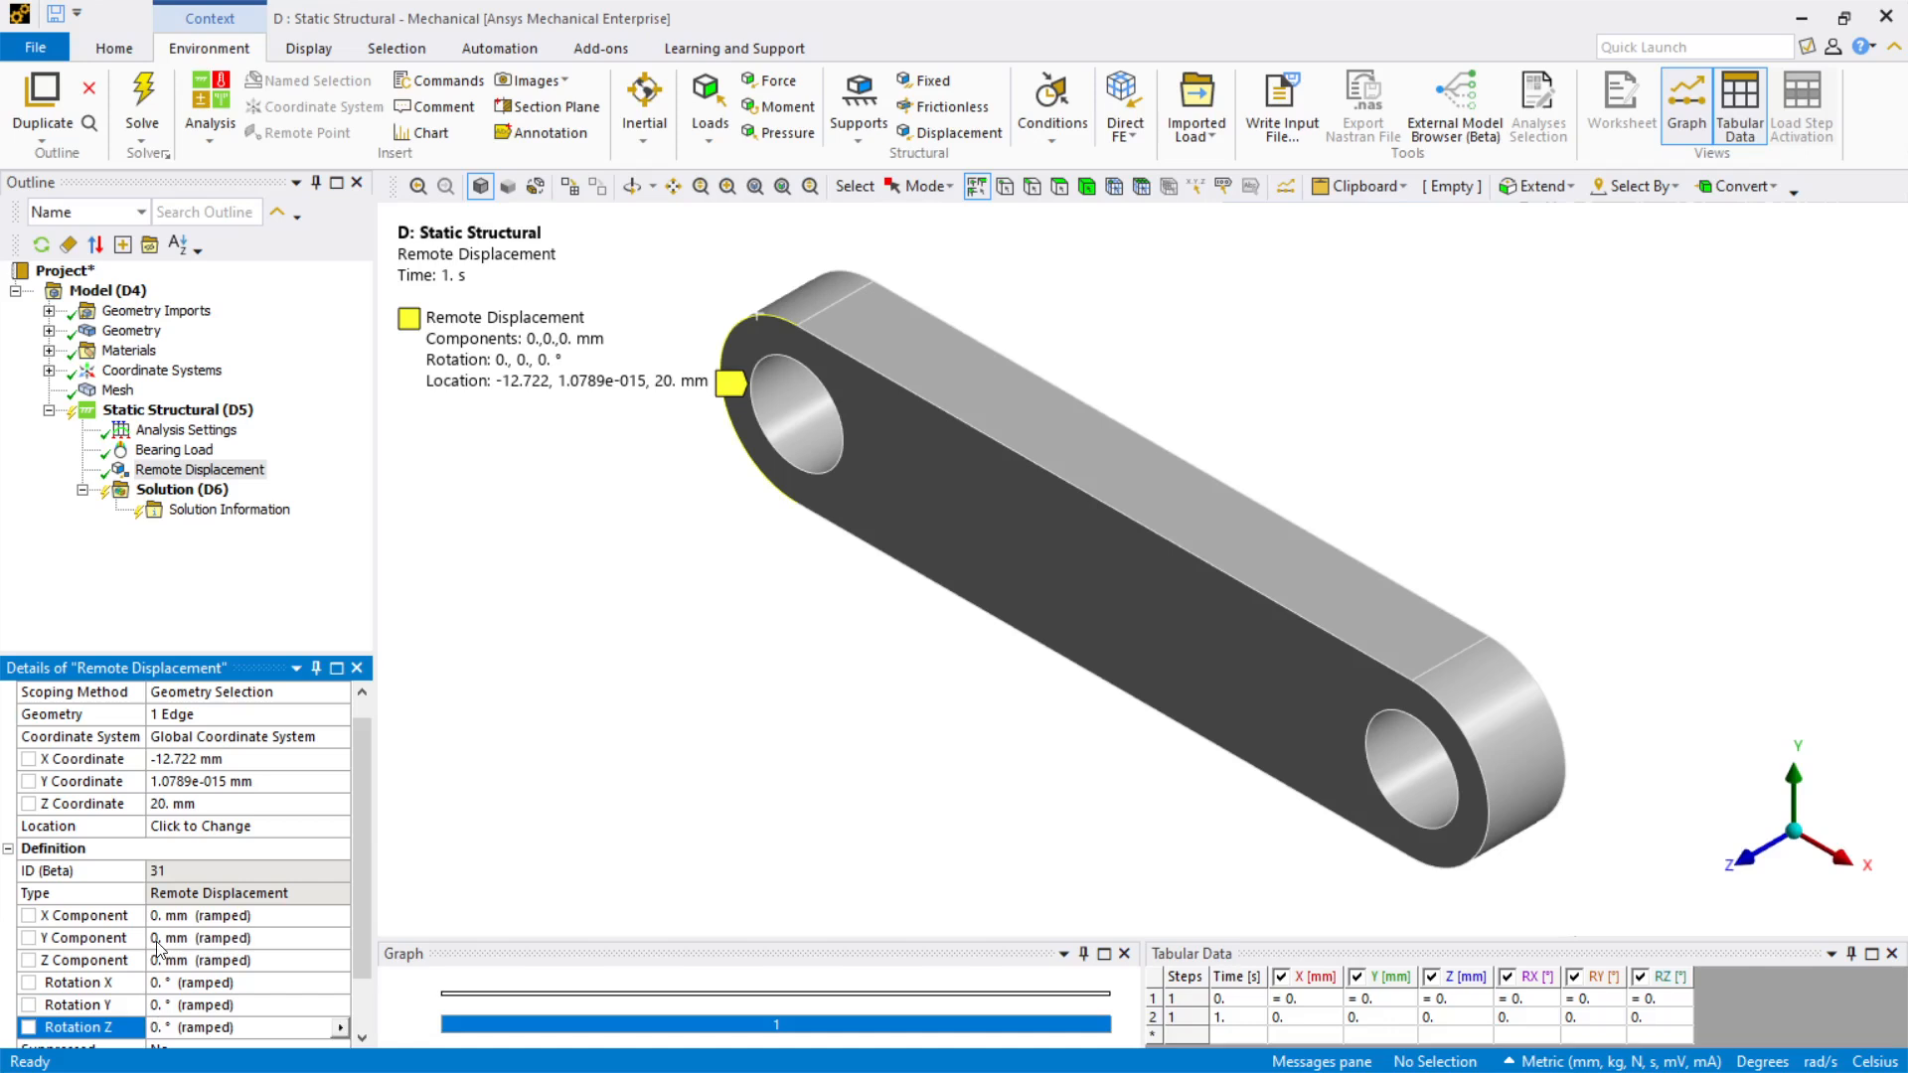
# Step: Add an Equivalent (von-Mises) stress result for all bodies to the static structural solution and solve the analysis
pyautogui.click(198, 490)
pyautogui.rightClick(198, 492)
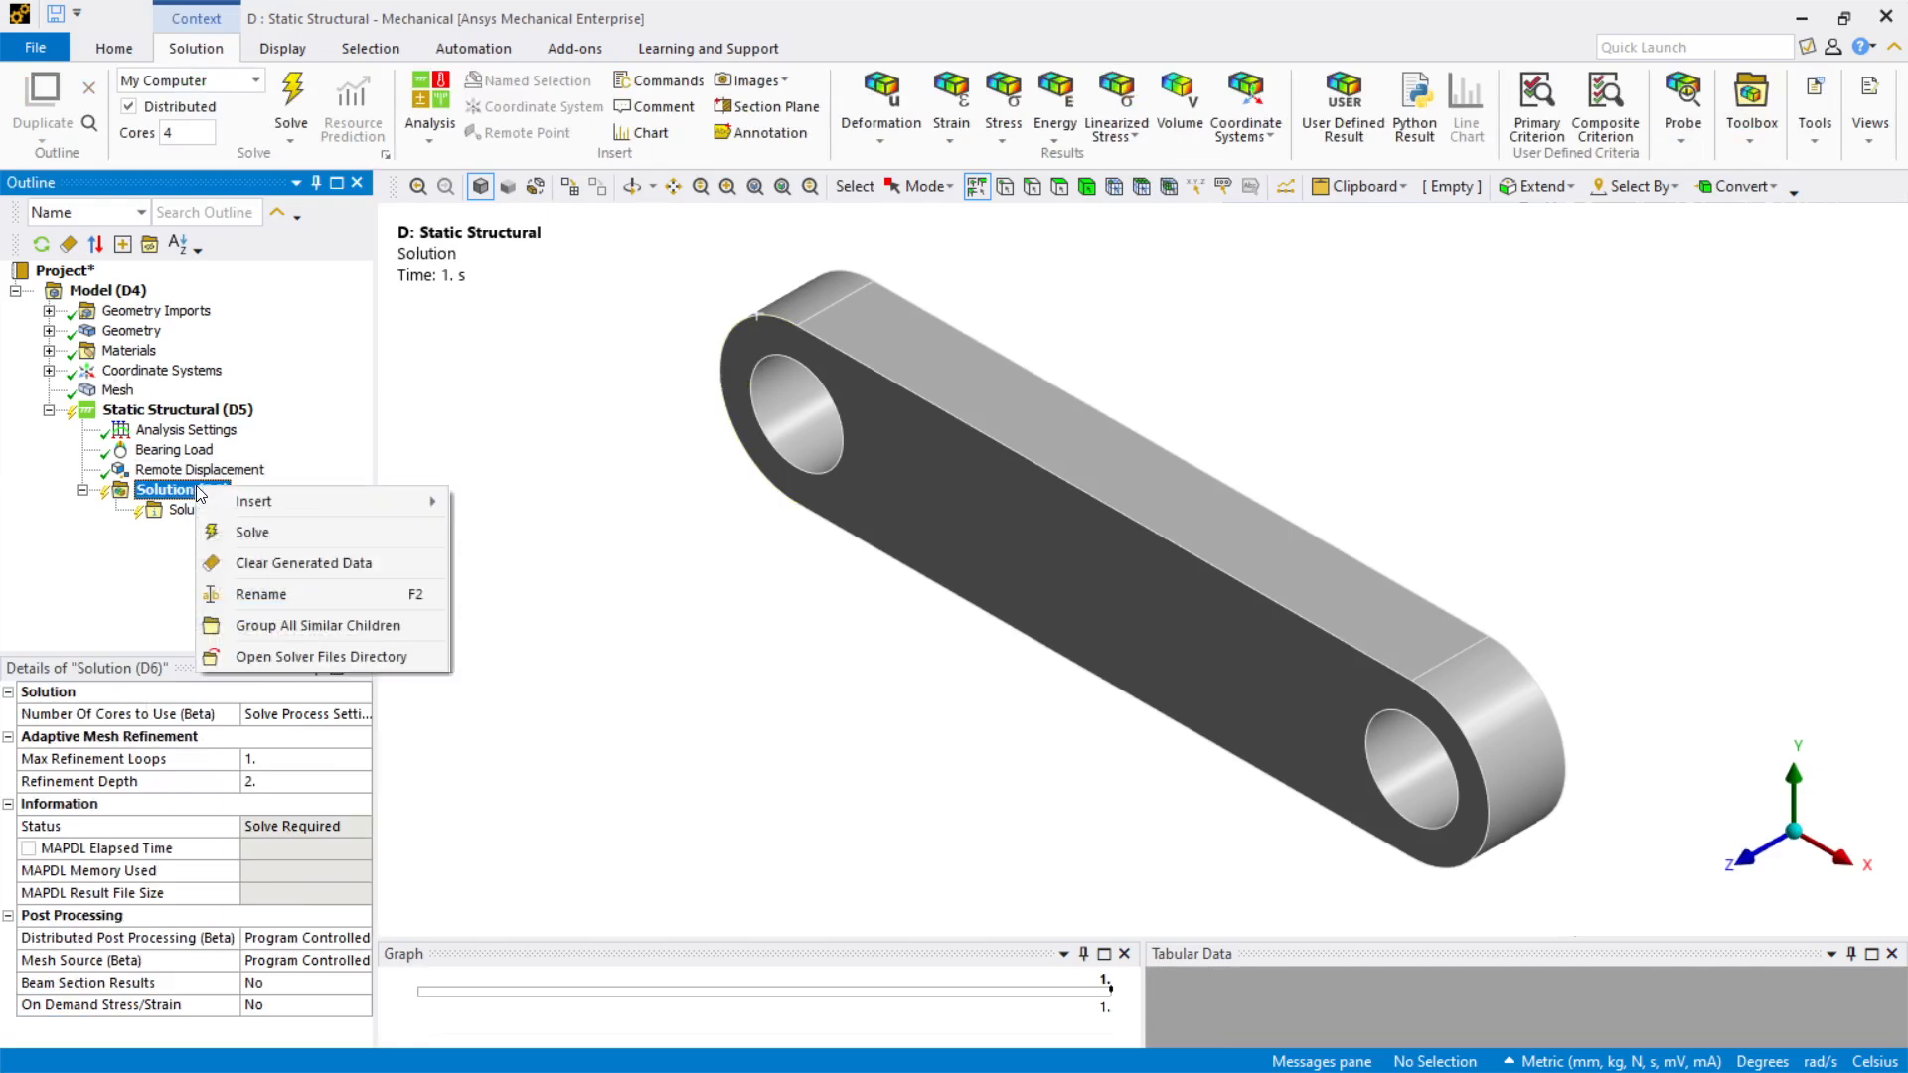
pyautogui.moveTo(226, 505)
pyautogui.moveTo(596, 558)
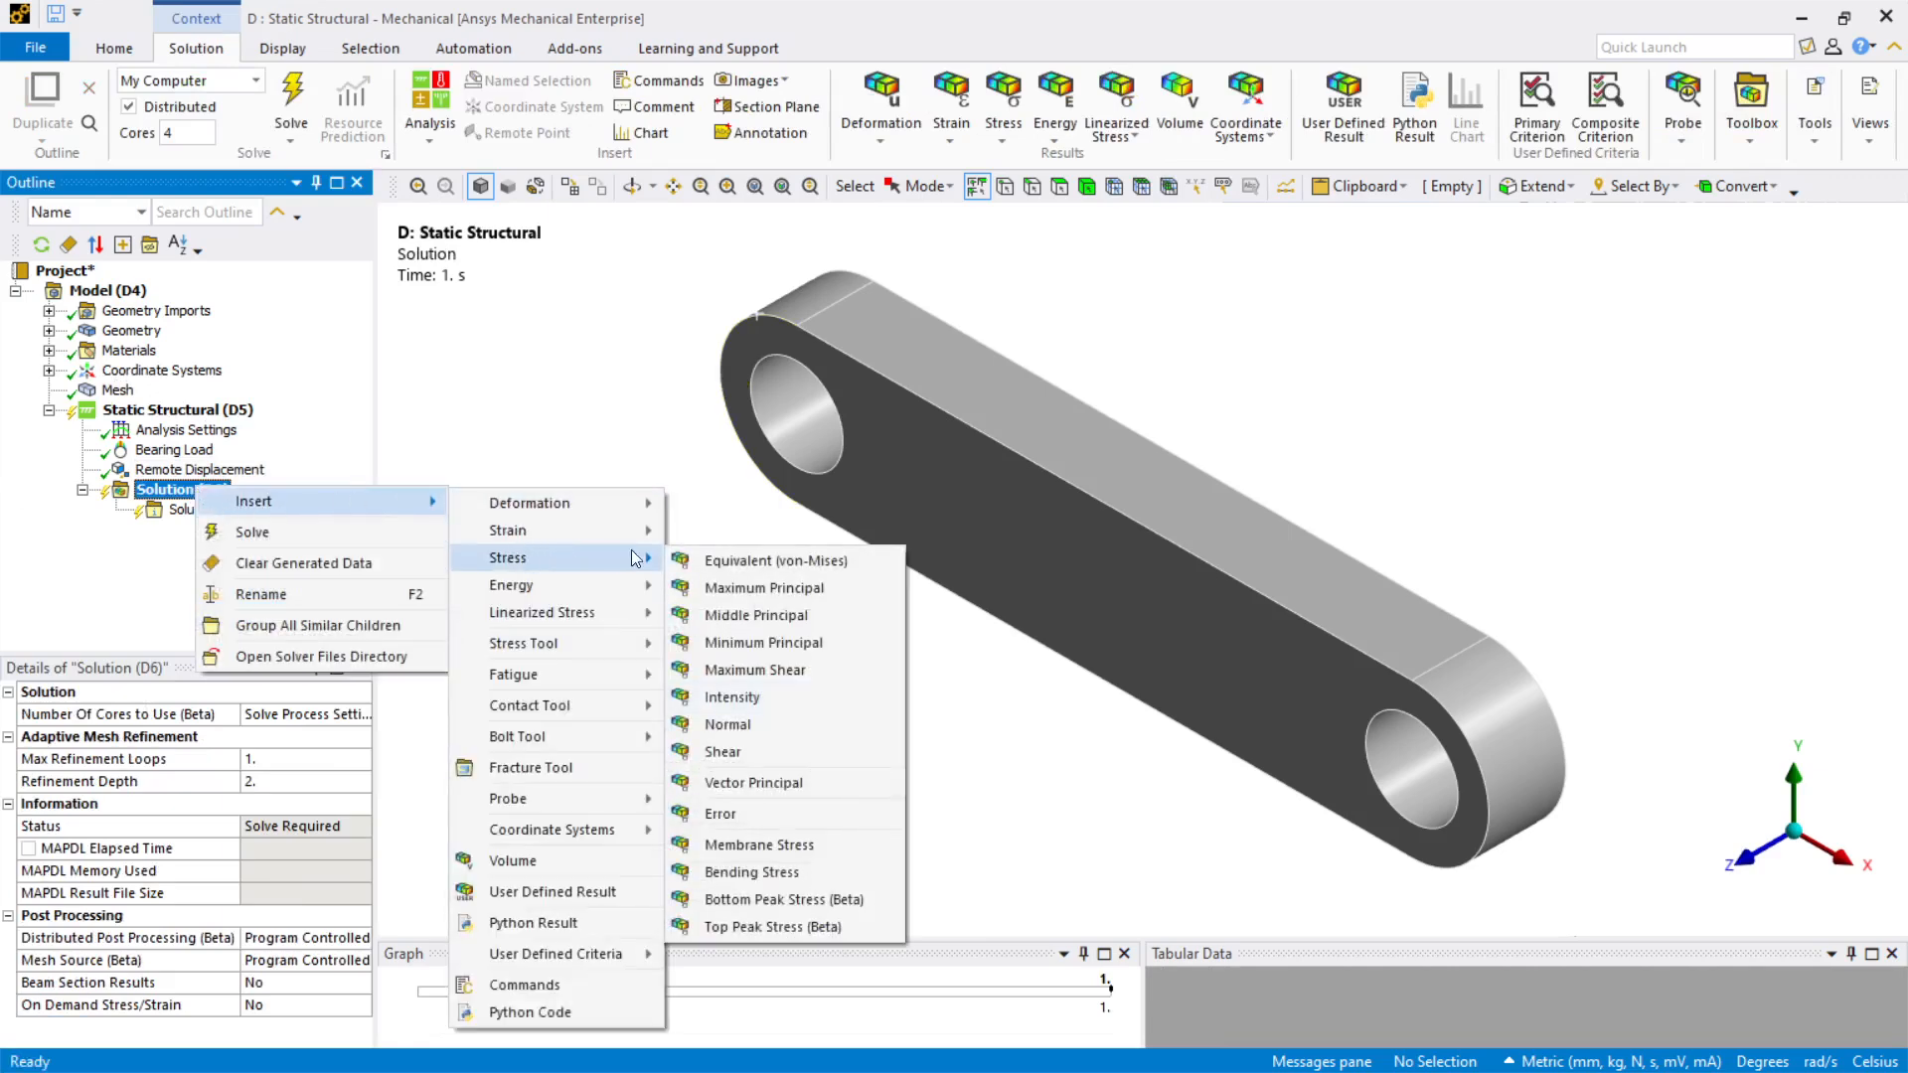
pyautogui.click(690, 563)
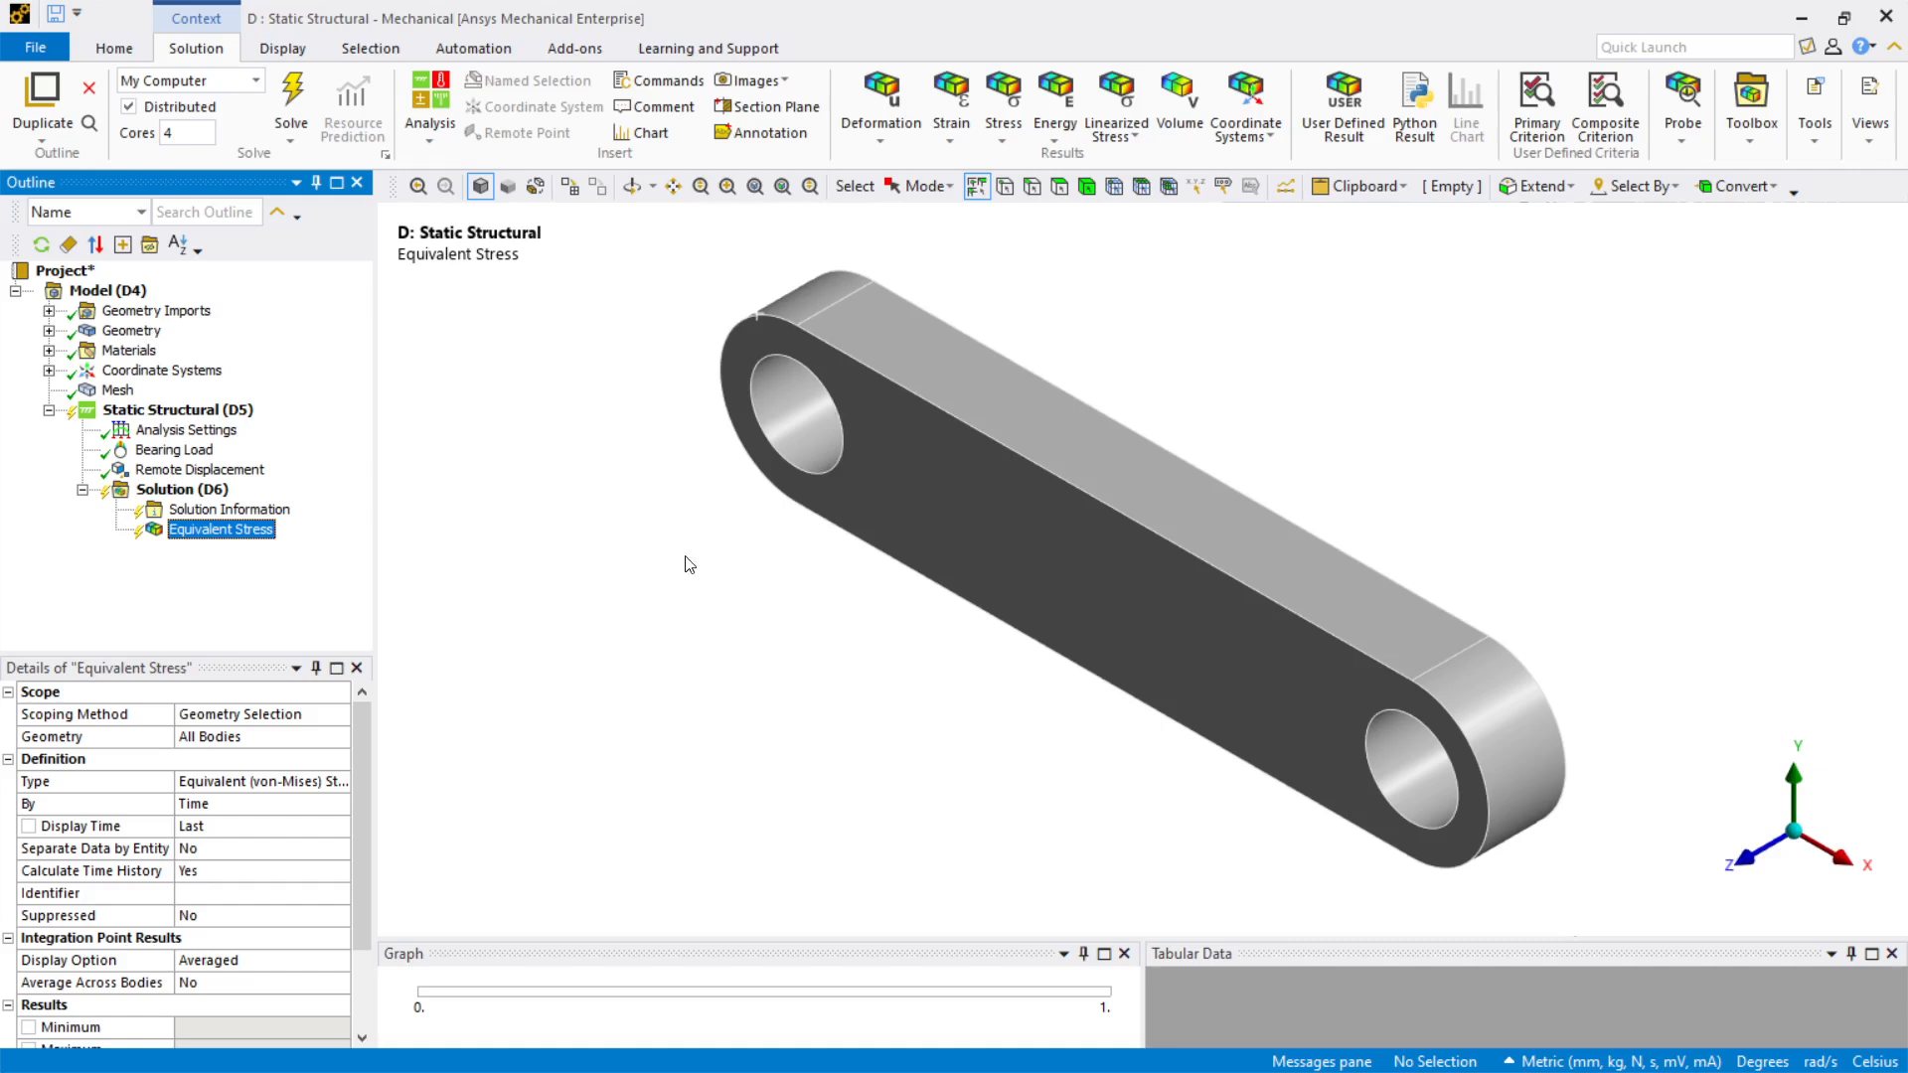
pyautogui.rightClick(199, 490)
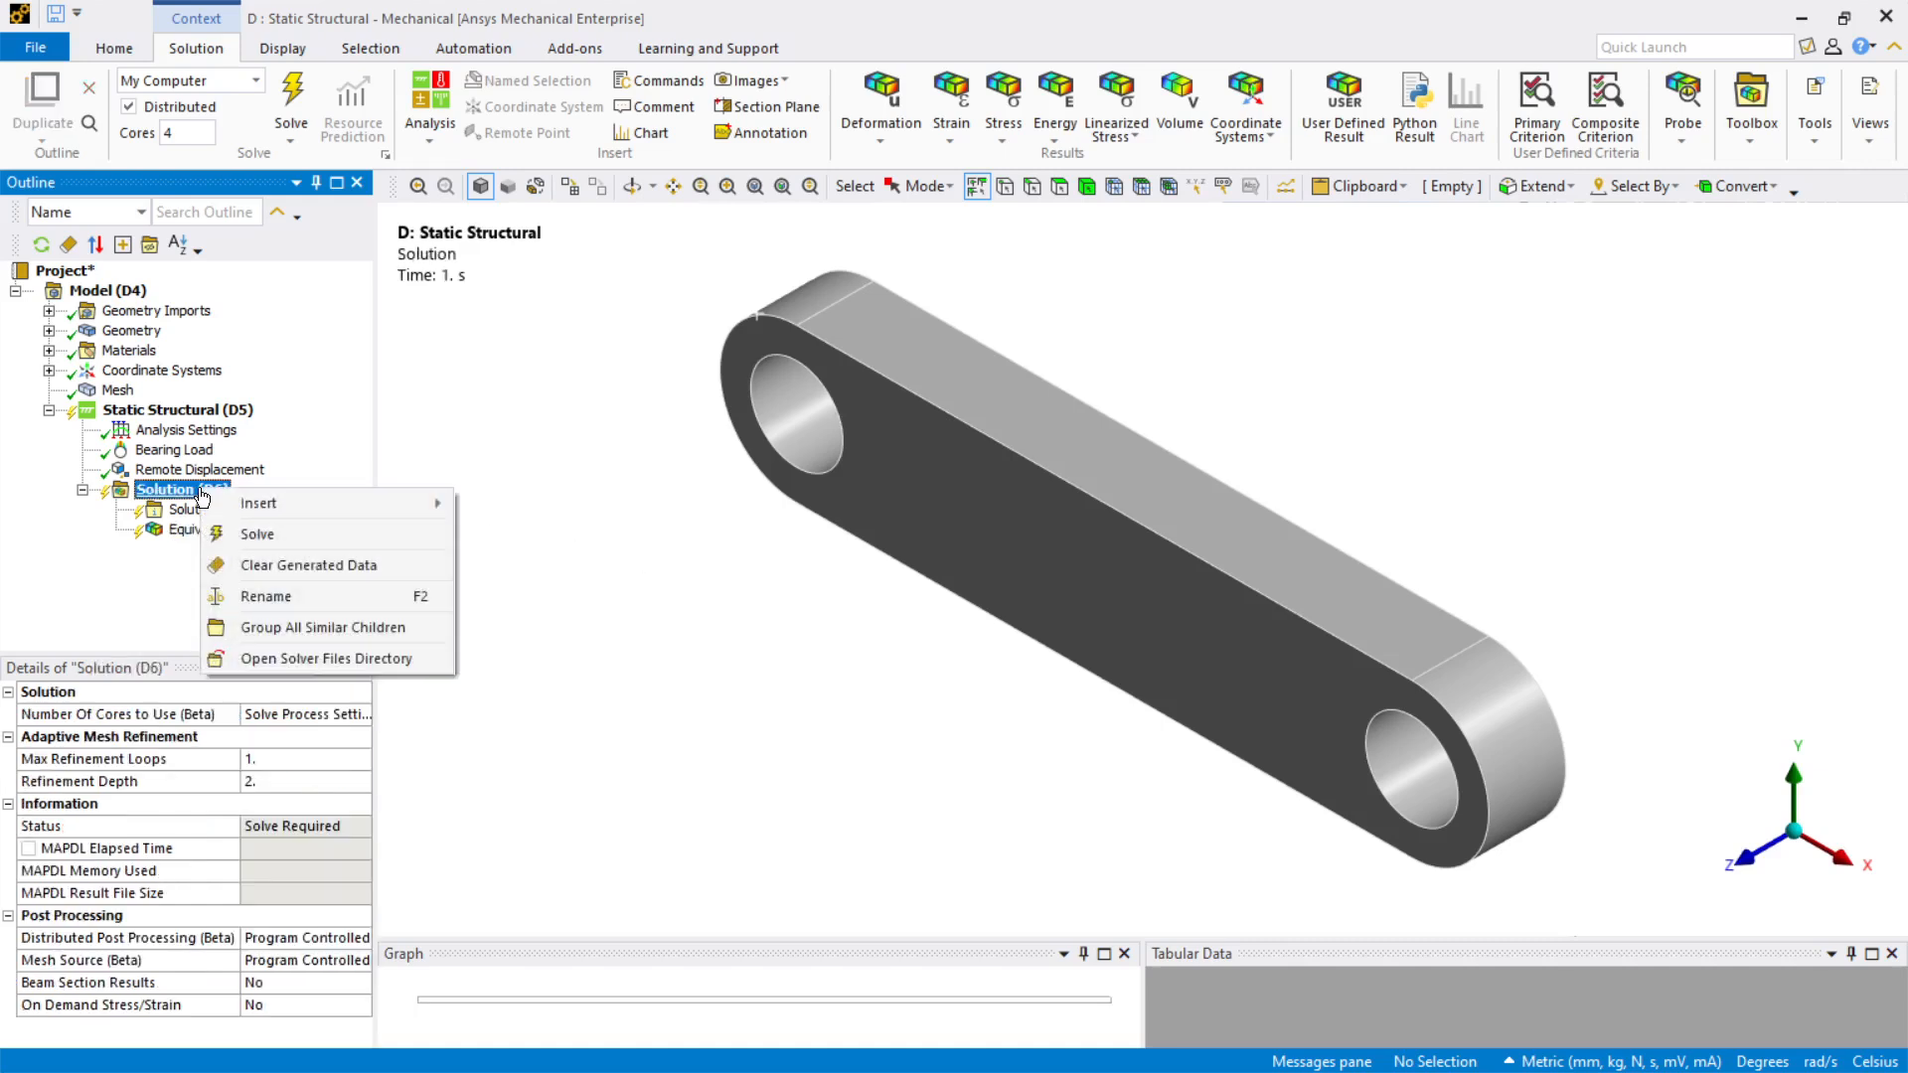
pyautogui.click(252, 537)
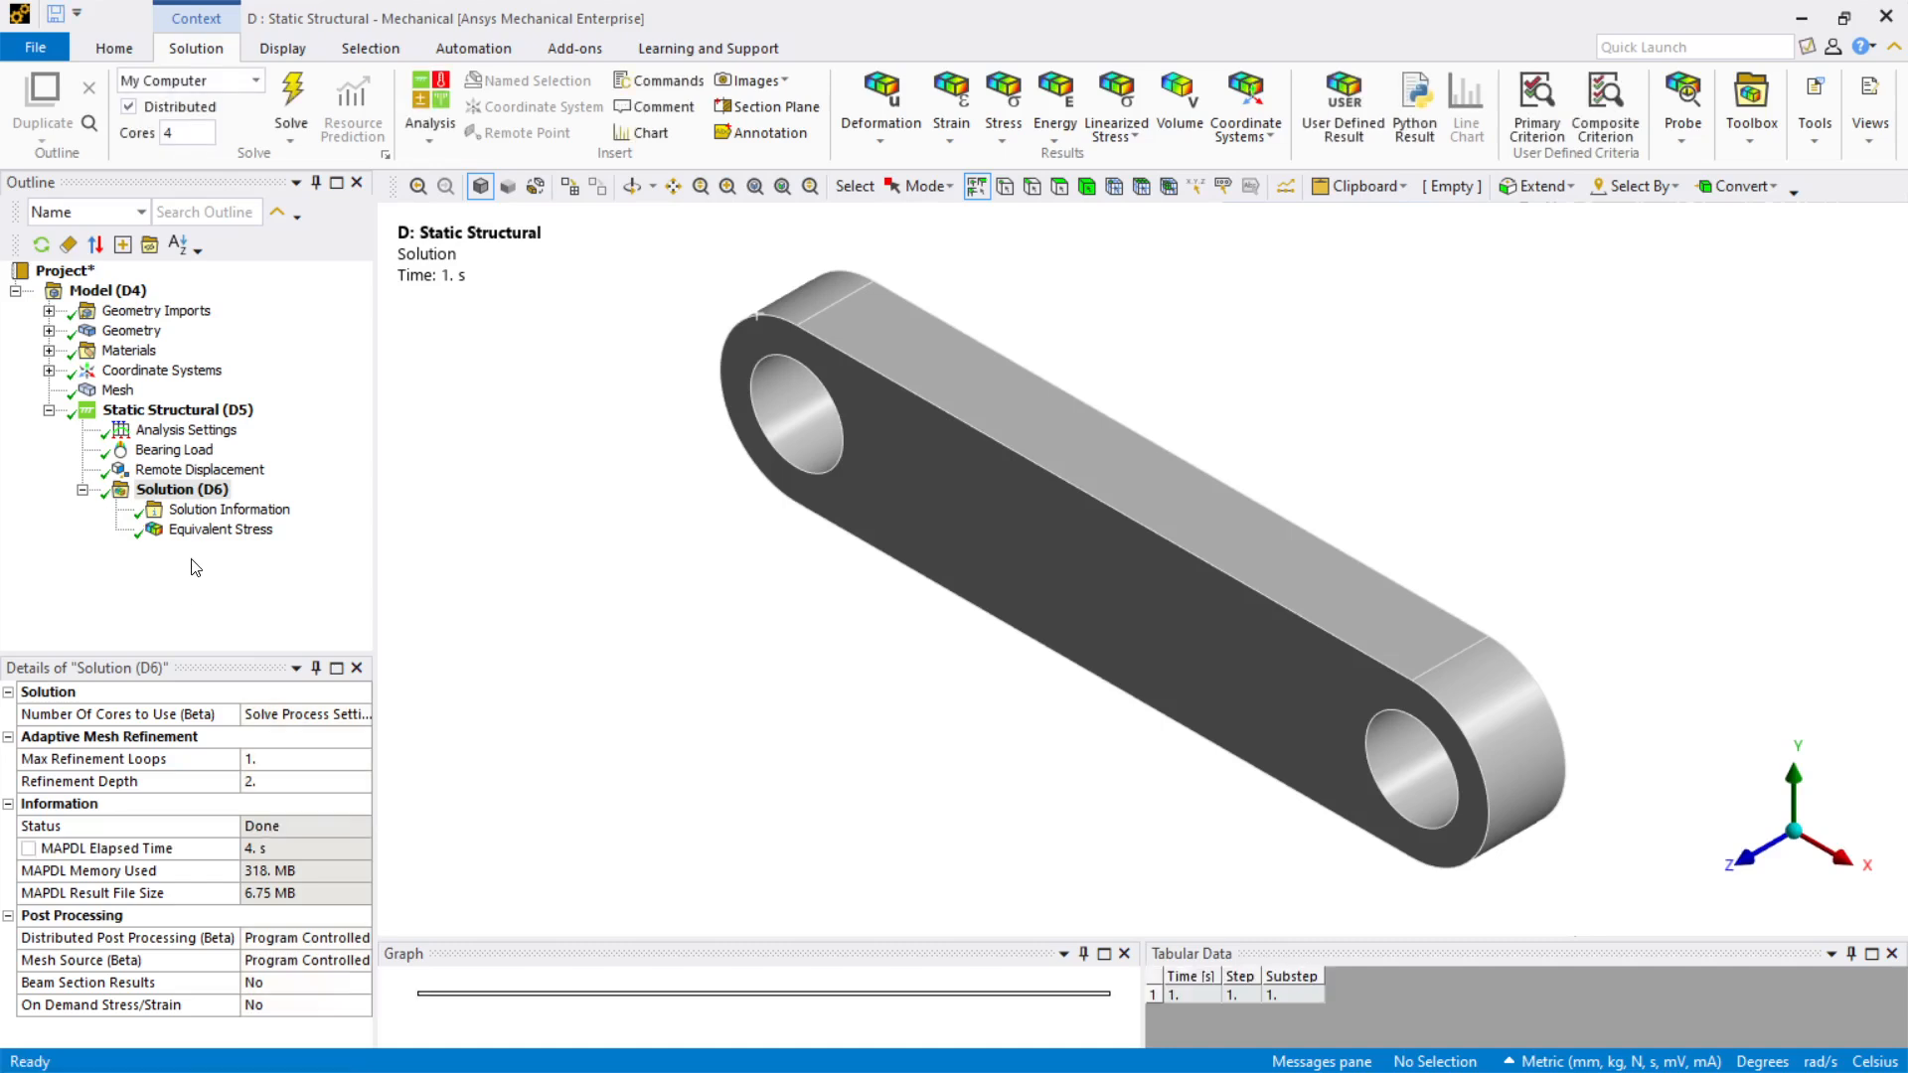
# Step: Display the equivalent stress result at 1.0 (True Scale) deformation and inspect the stress distribution around both holes of the link
pyautogui.click(200, 531)
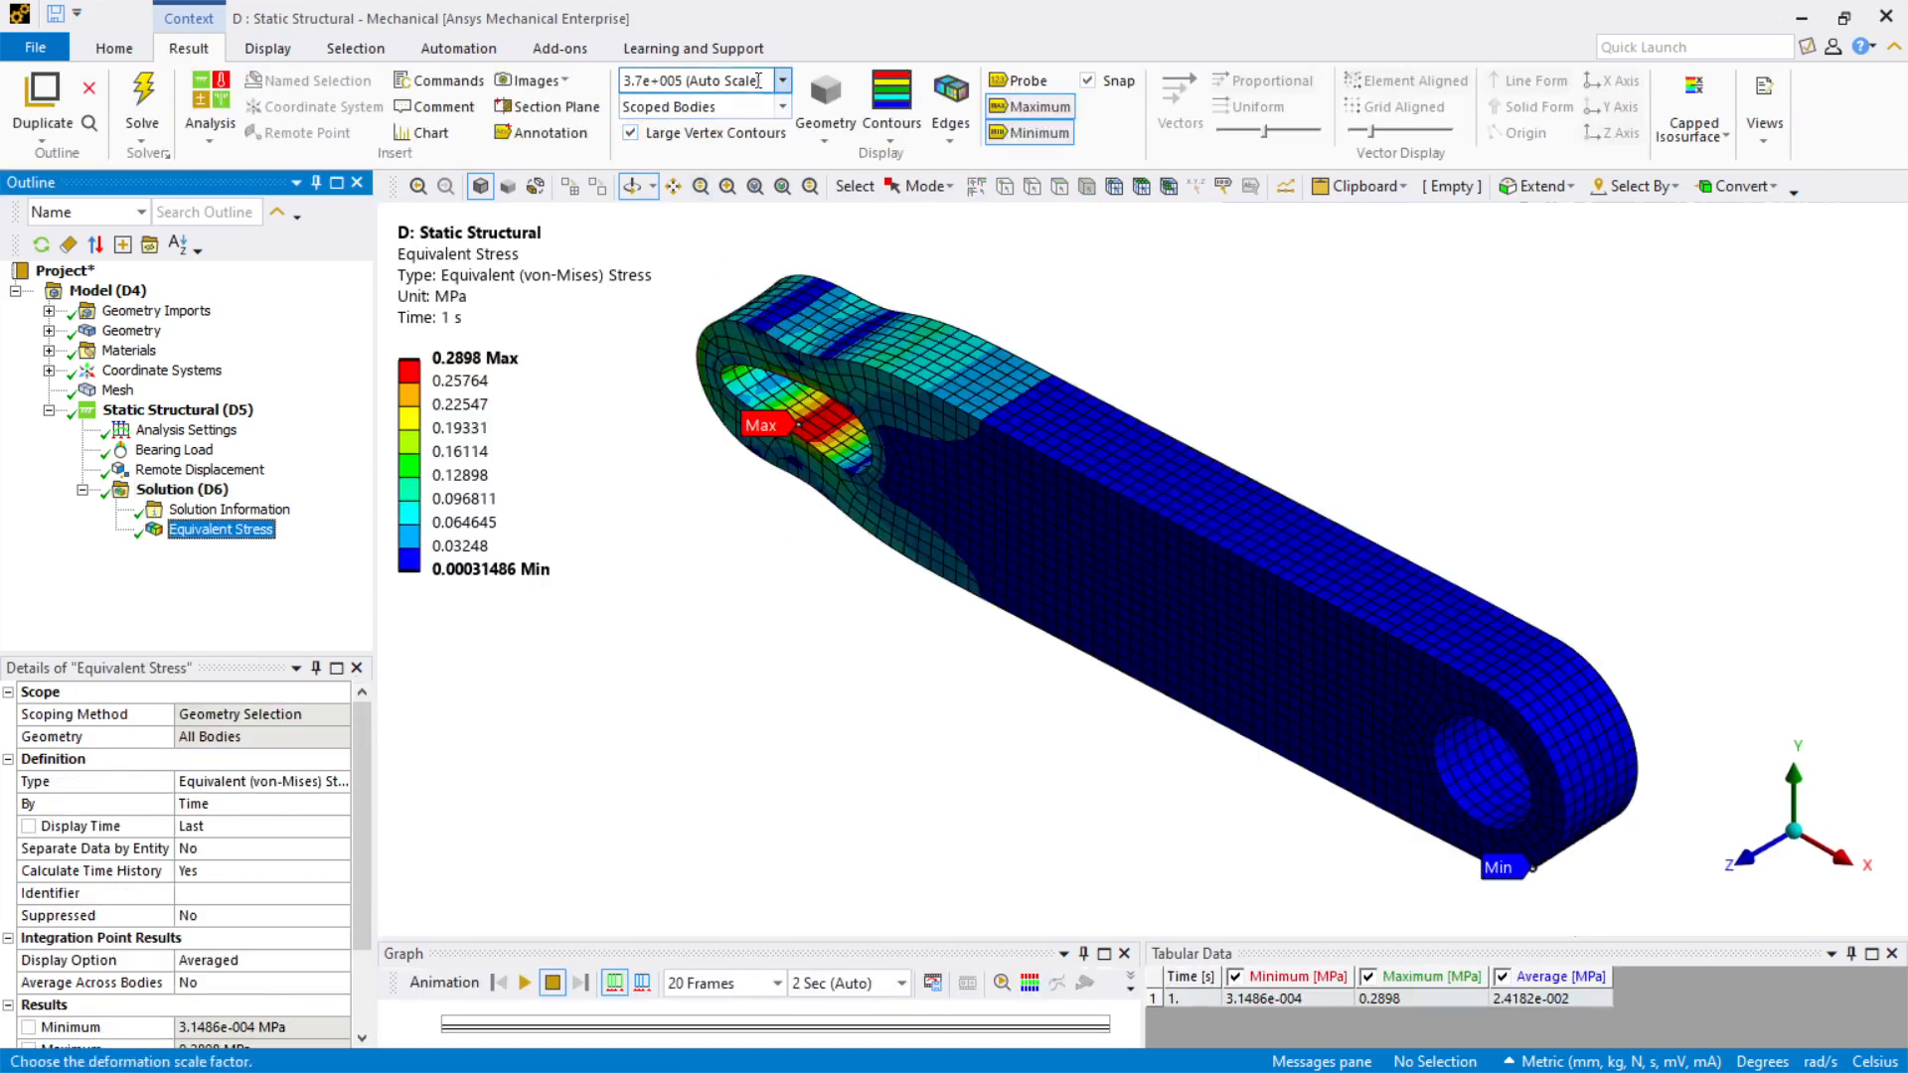
pyautogui.click(781, 83)
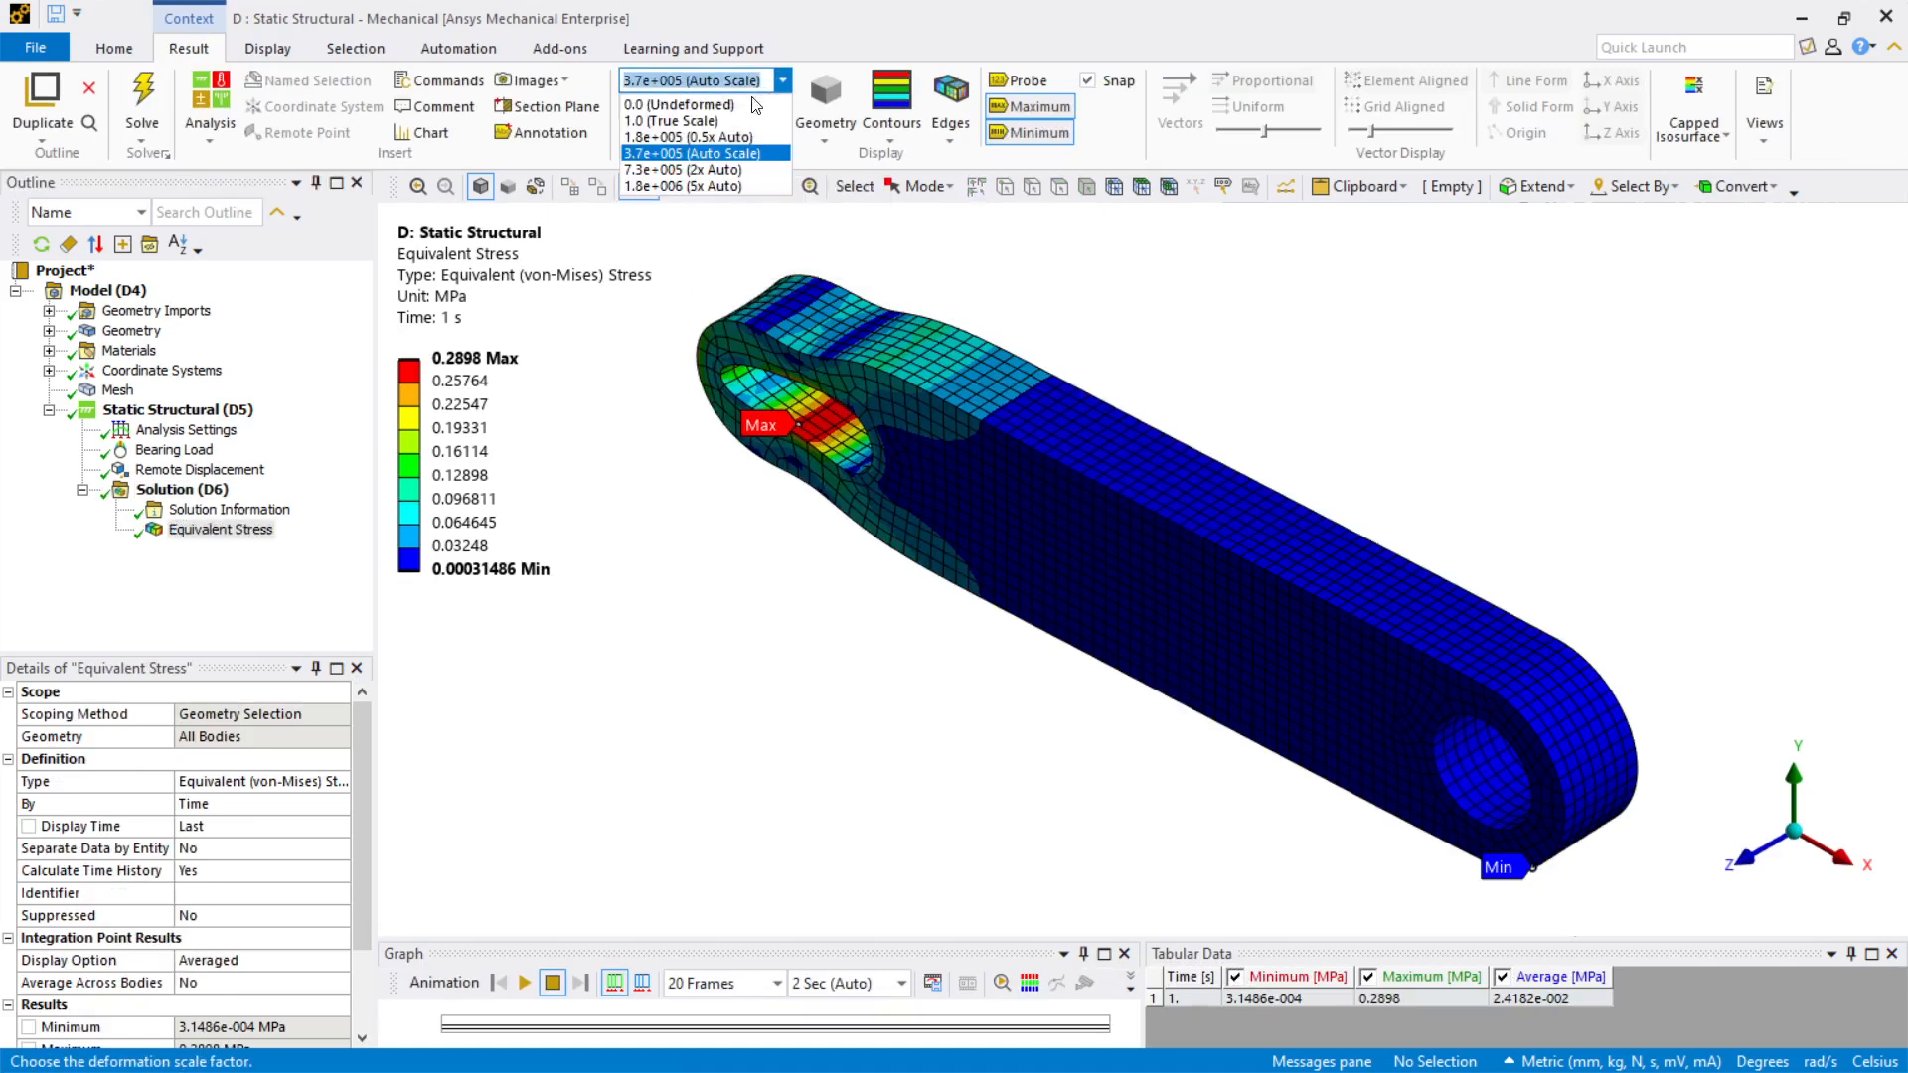
pyautogui.click(730, 117)
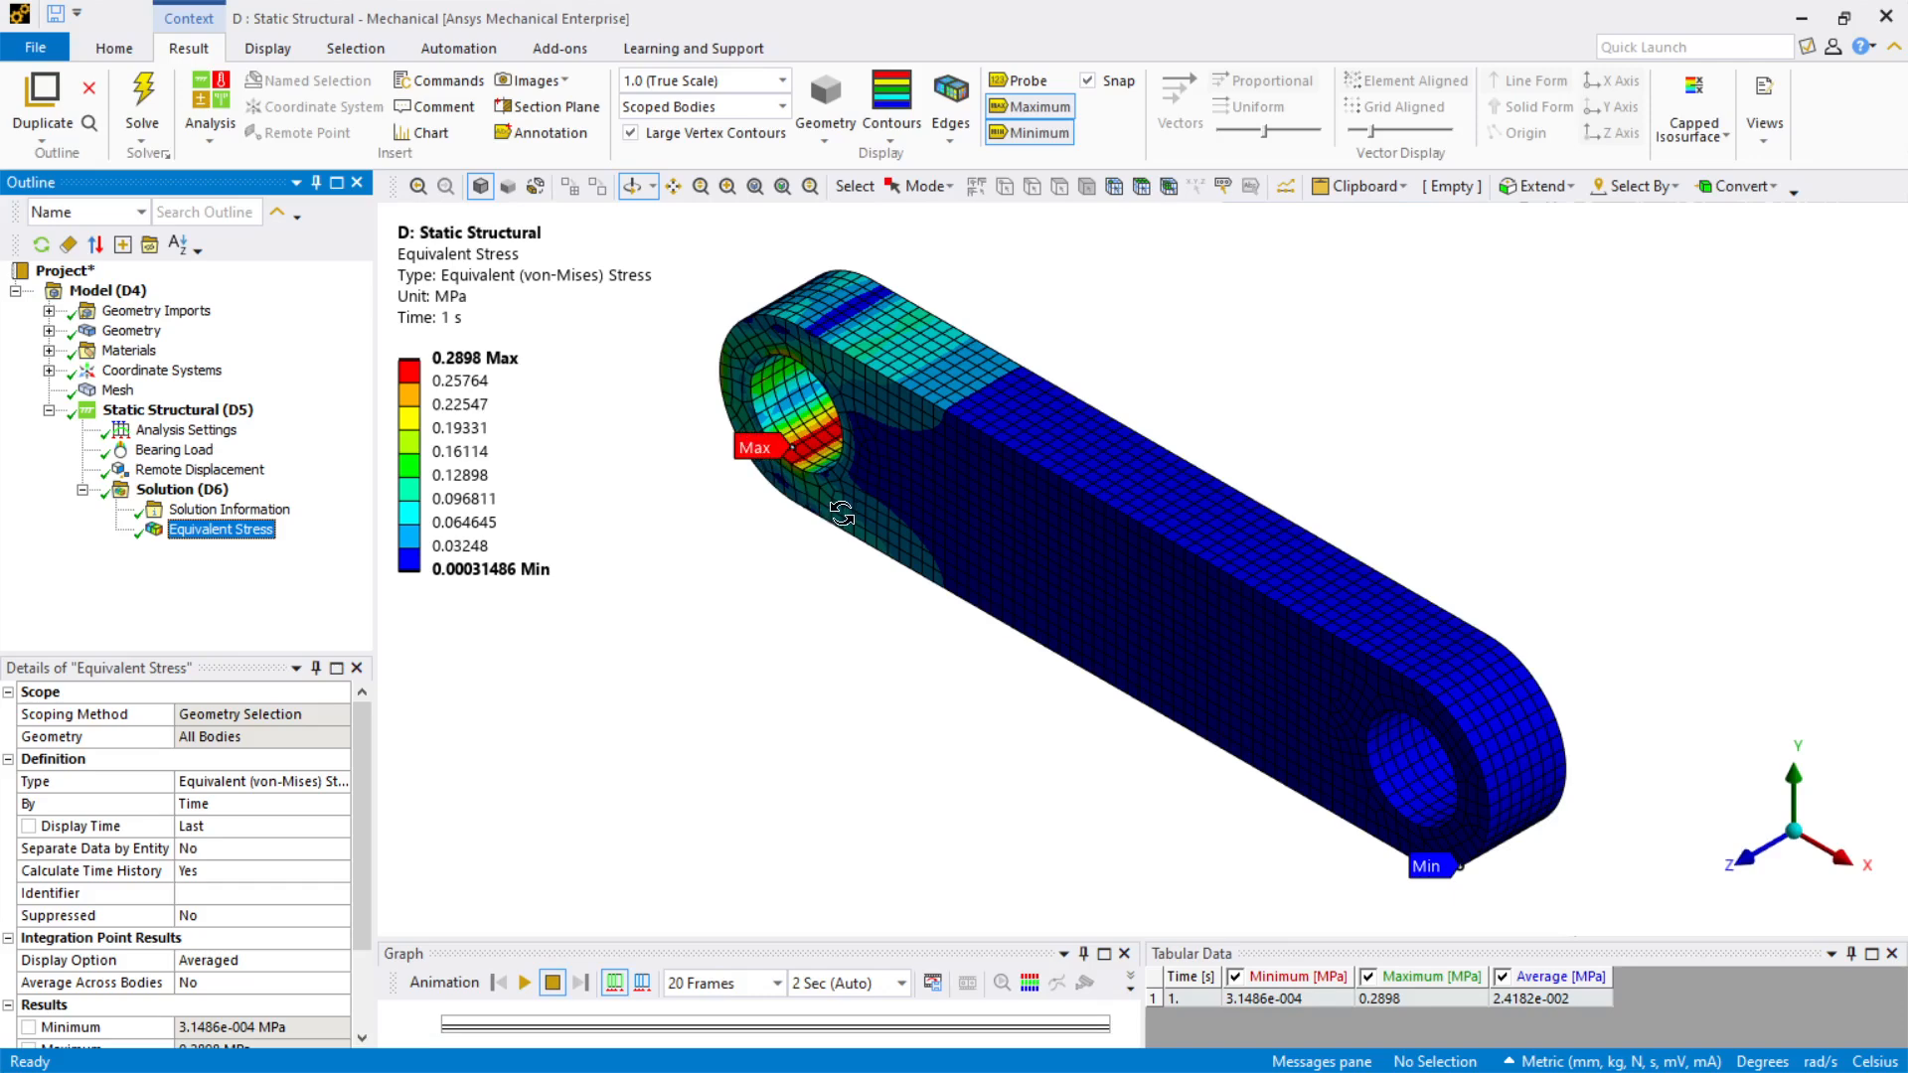
pyautogui.moveTo(843, 519); pyautogui.dragTo(817, 686, button='middle')
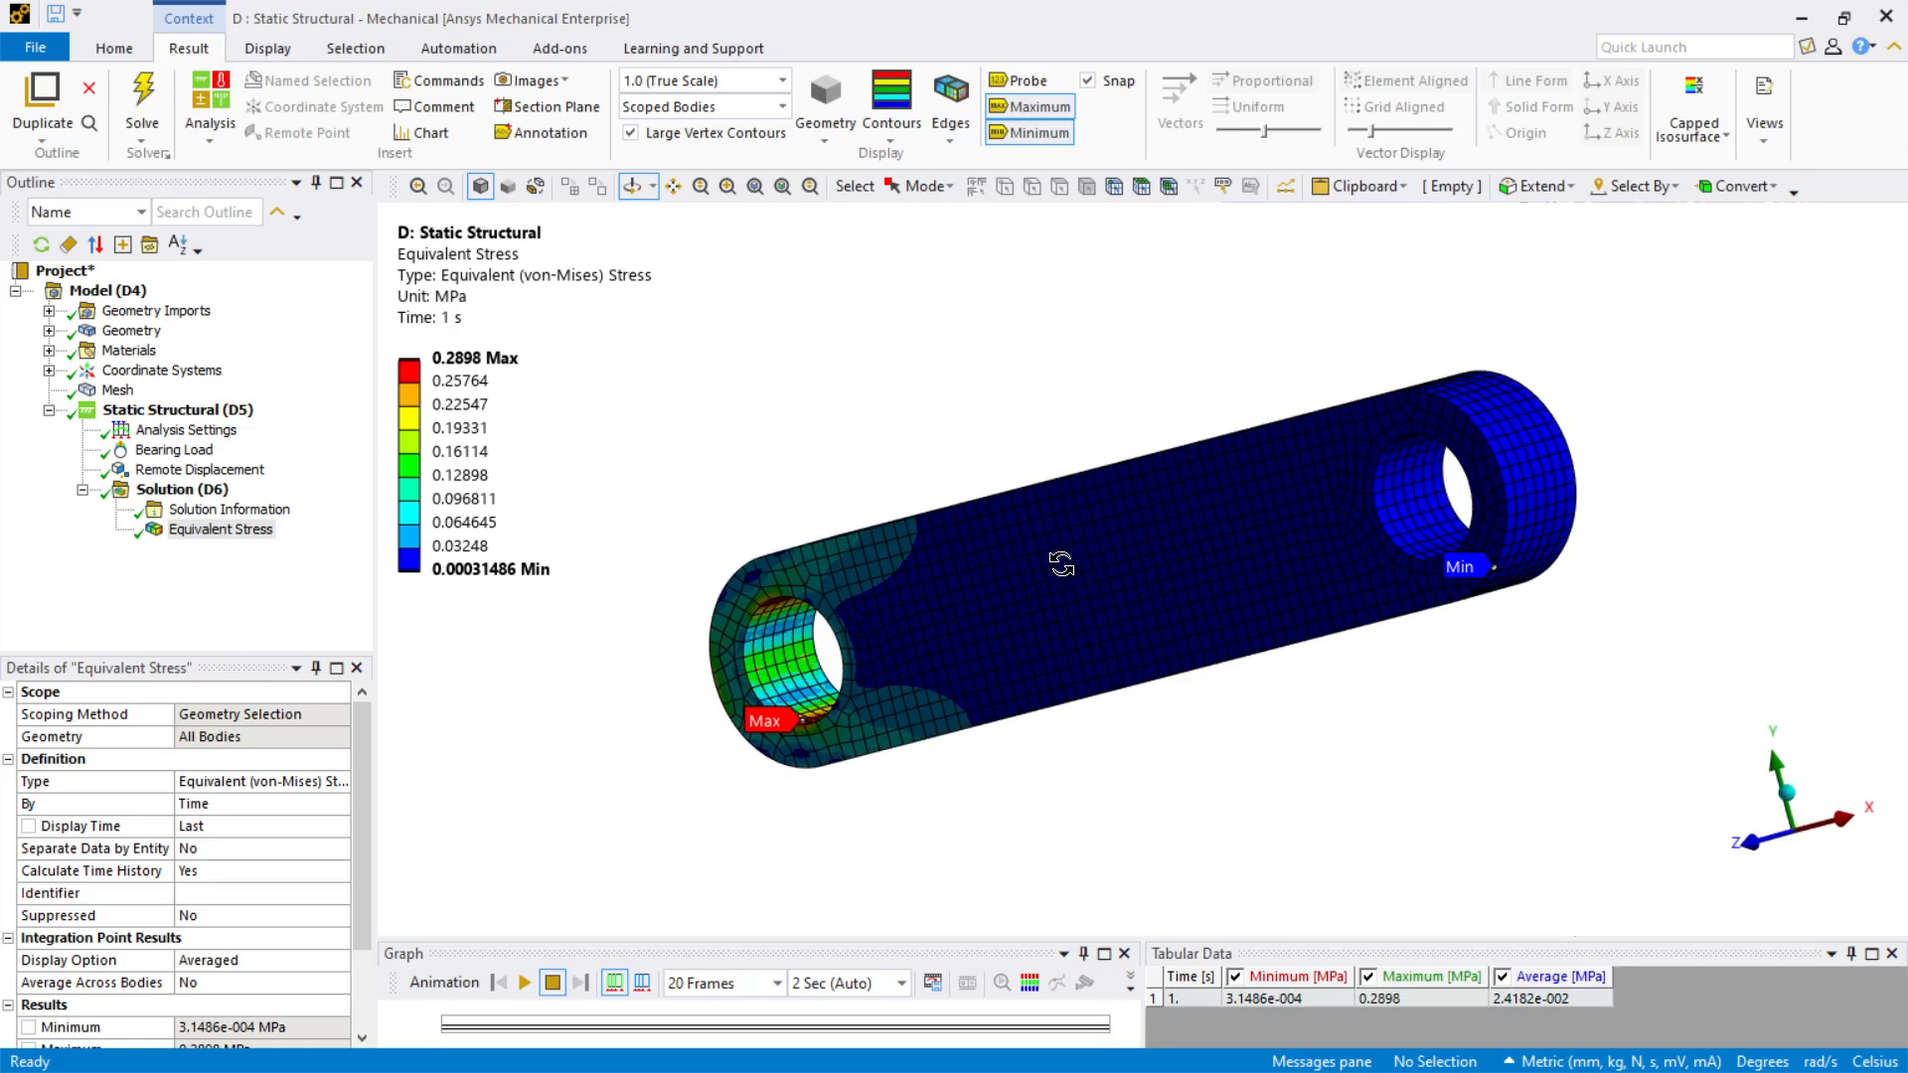
pyautogui.moveTo(1059, 565); pyautogui.dragTo(1129, 639)
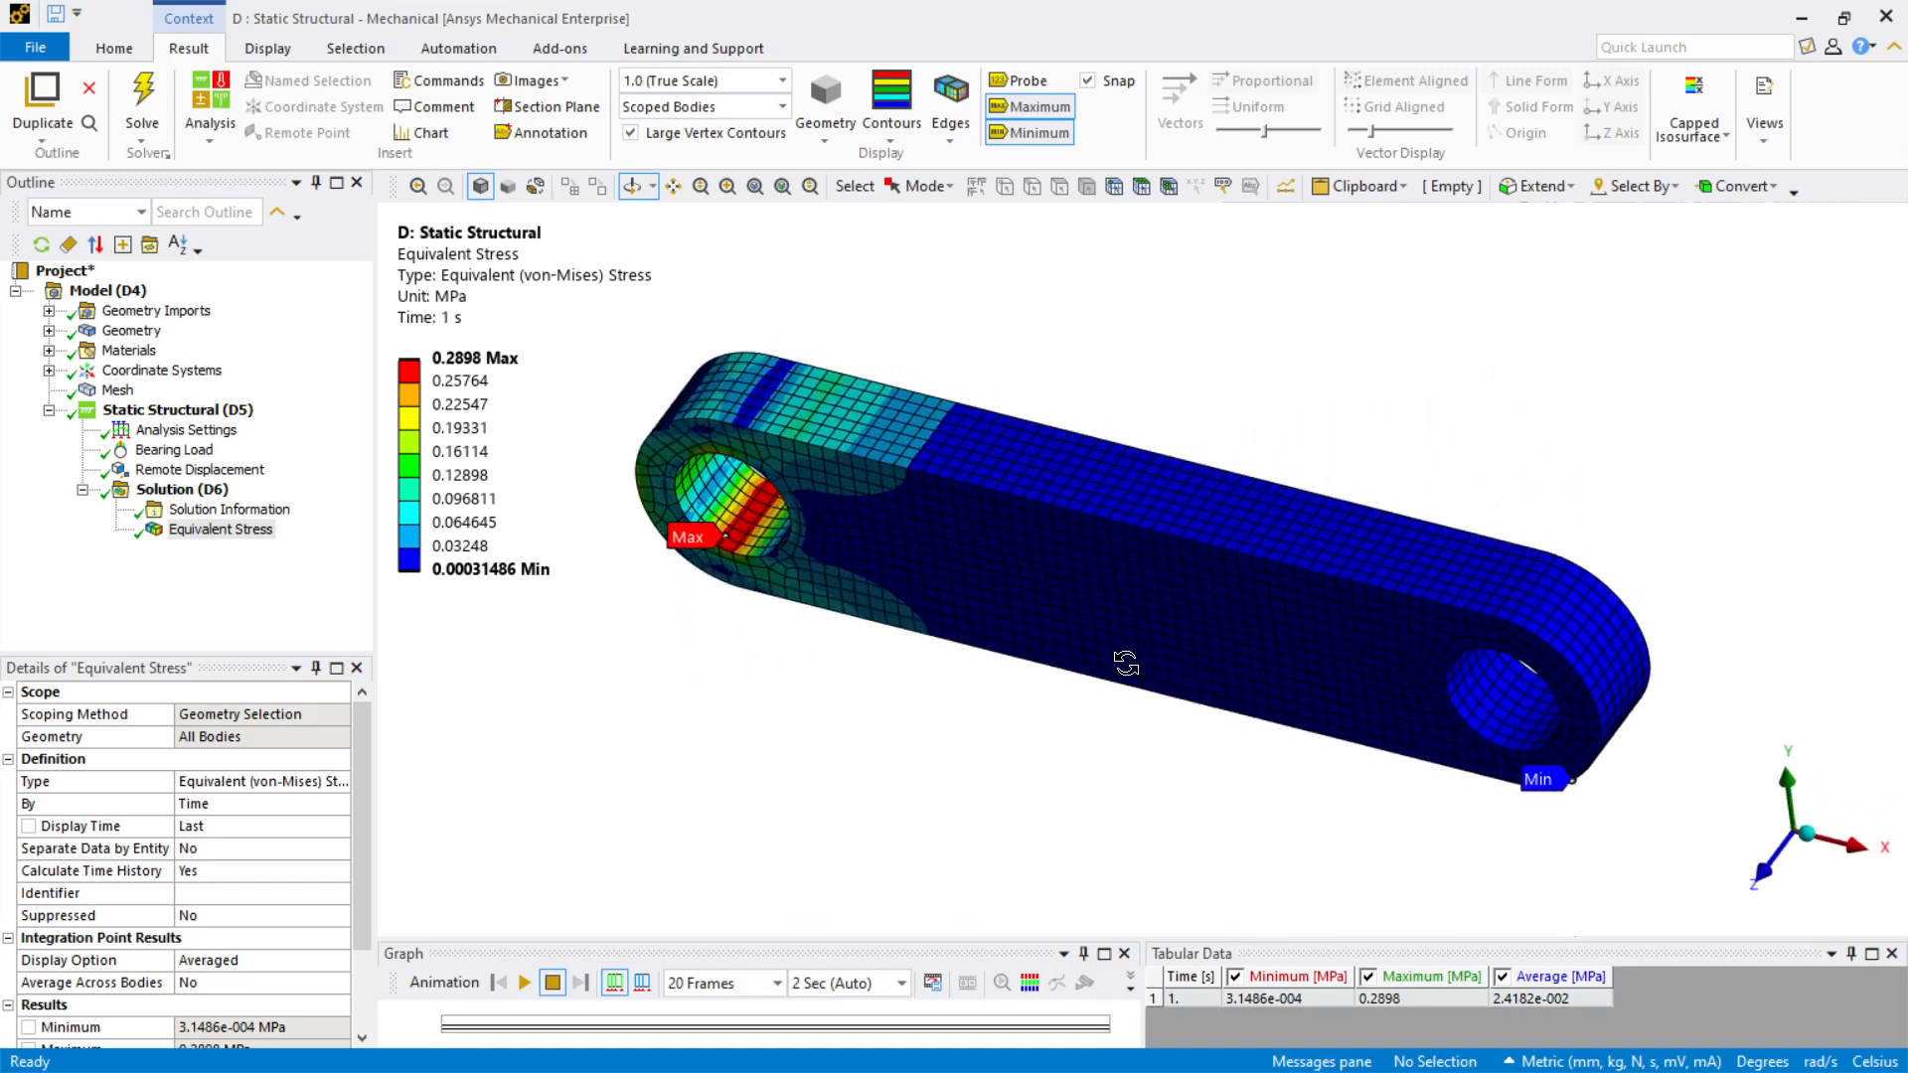